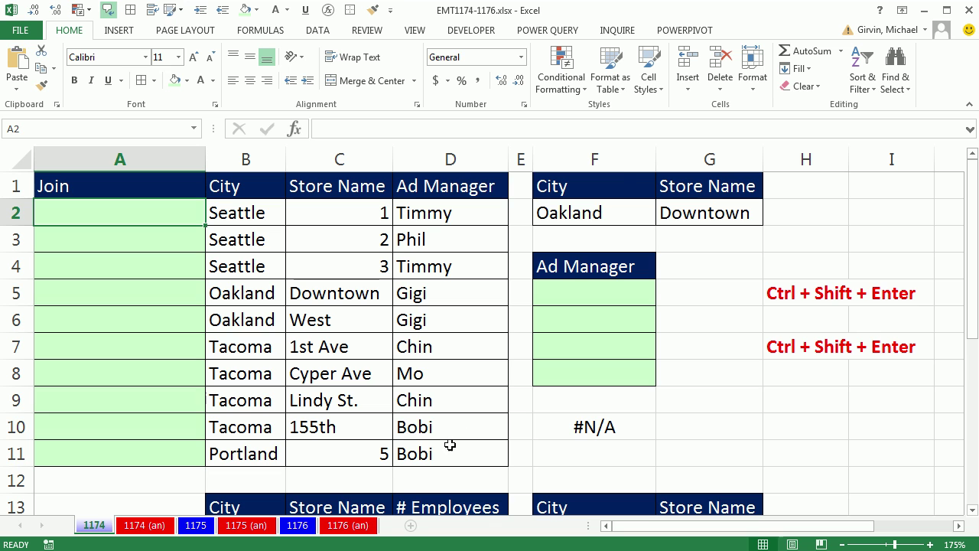
Step: Examine the Oakland and Downtown lookup criteria, the matching Ad Manager record, and the # Employees table further down the sheet
click(615, 214)
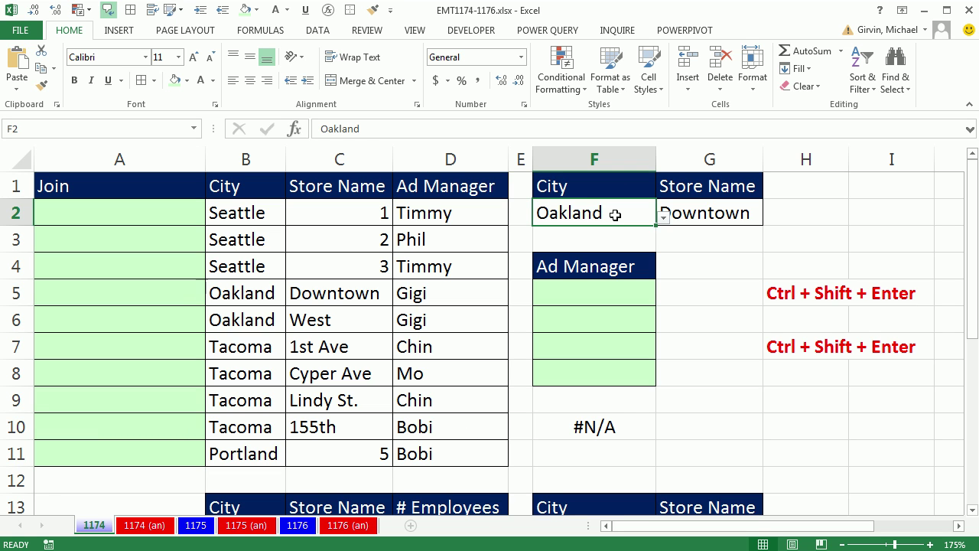
click(729, 217)
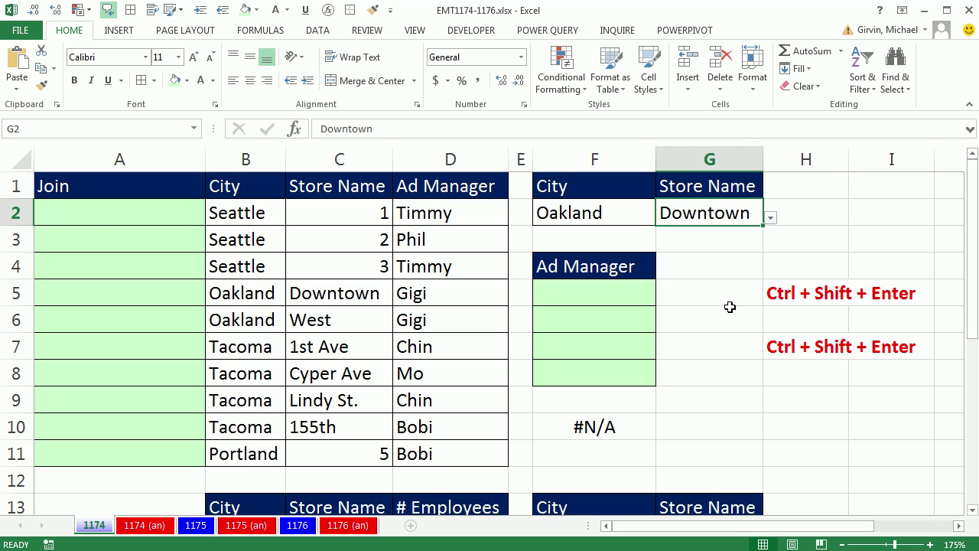
click(588, 213)
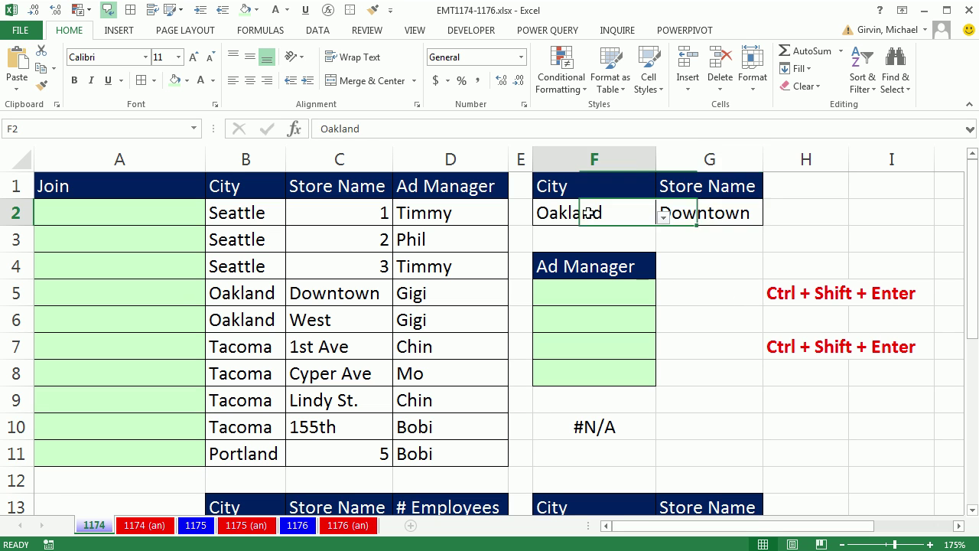
click(692, 214)
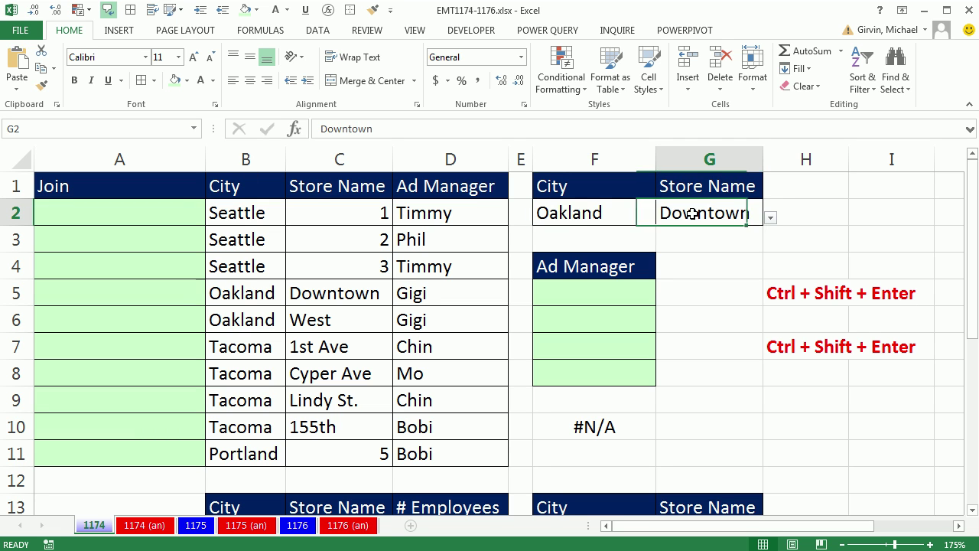
drag(248, 288, 317, 291)
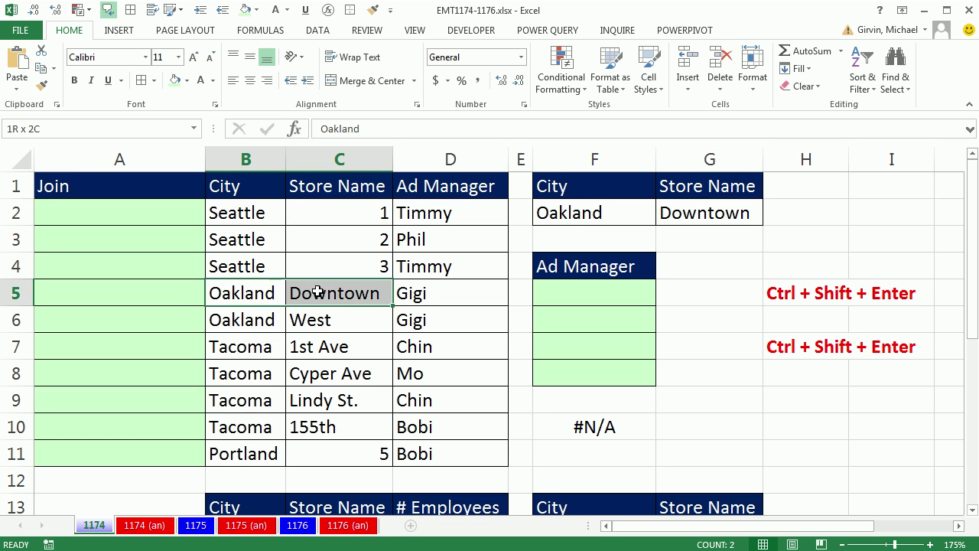
click(431, 291)
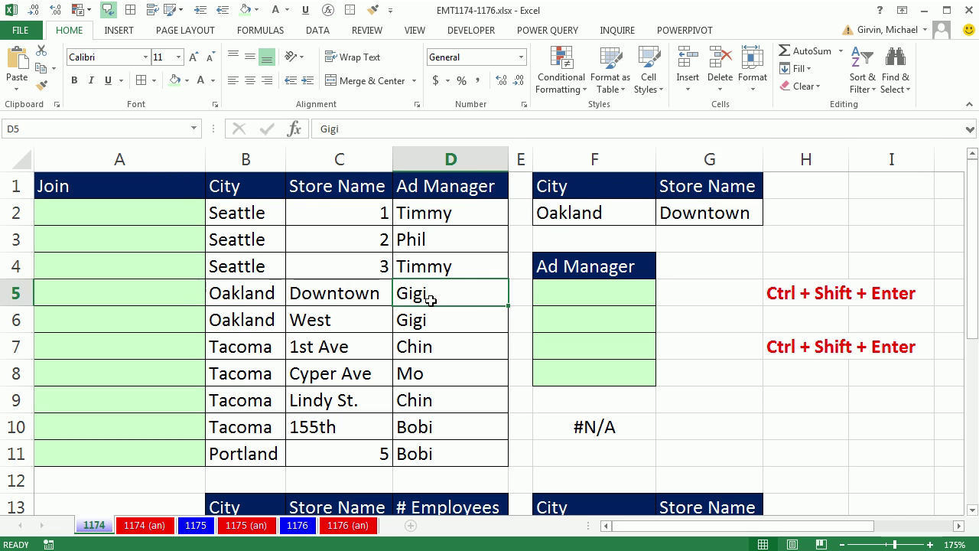
click(587, 289)
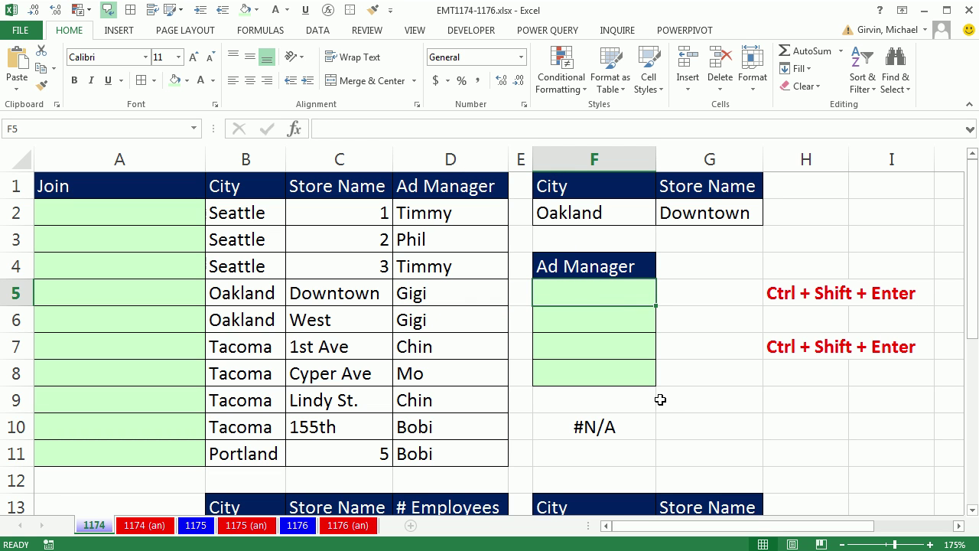
scroll(464, 313, down, 3)
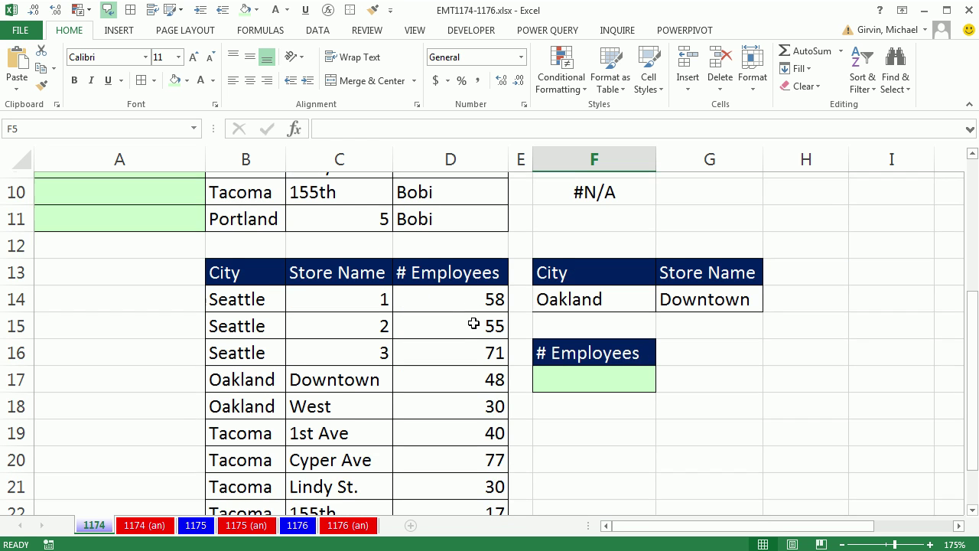
scroll(483, 329, up, 3)
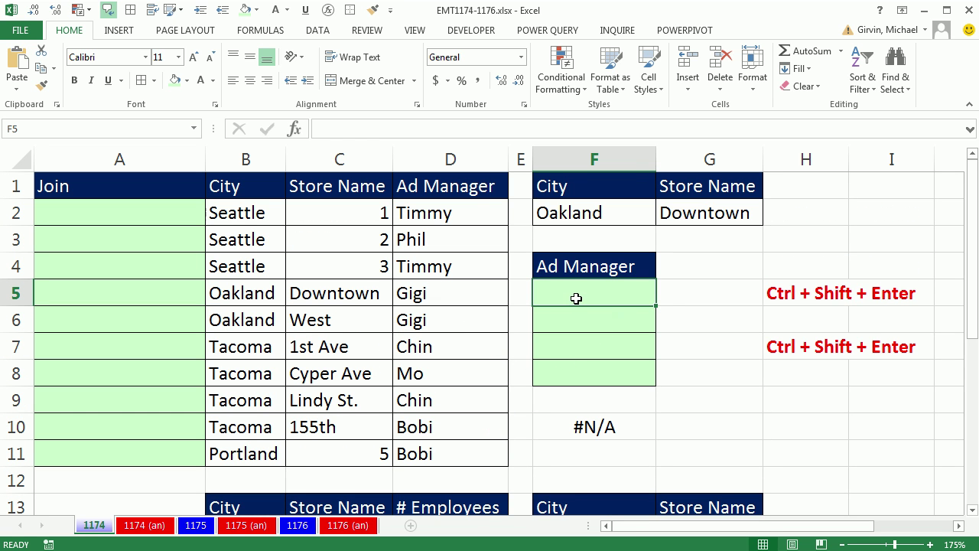
click(152, 212)
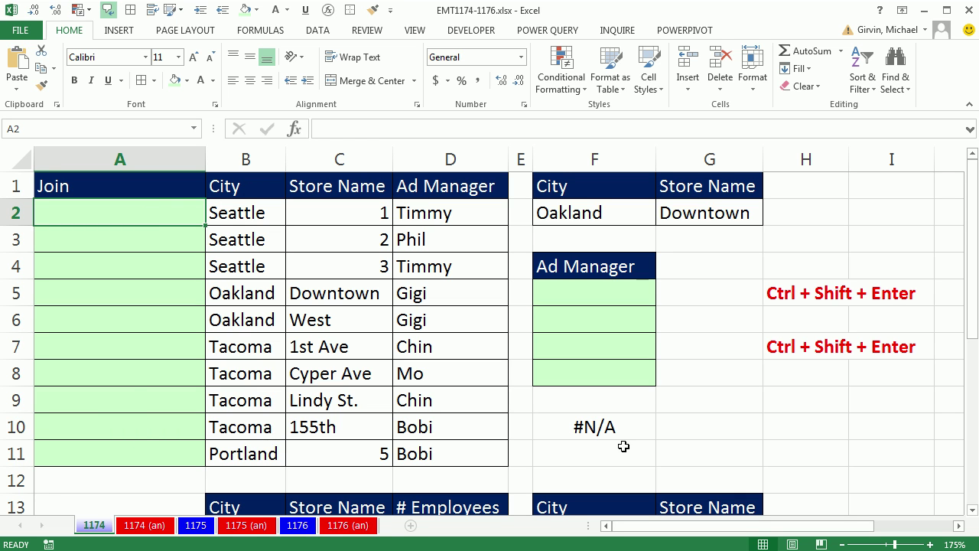
Step: Inspect the lookup_value and table_array arguments of the VLOOKUP array formula in F10
double_click(606, 426)
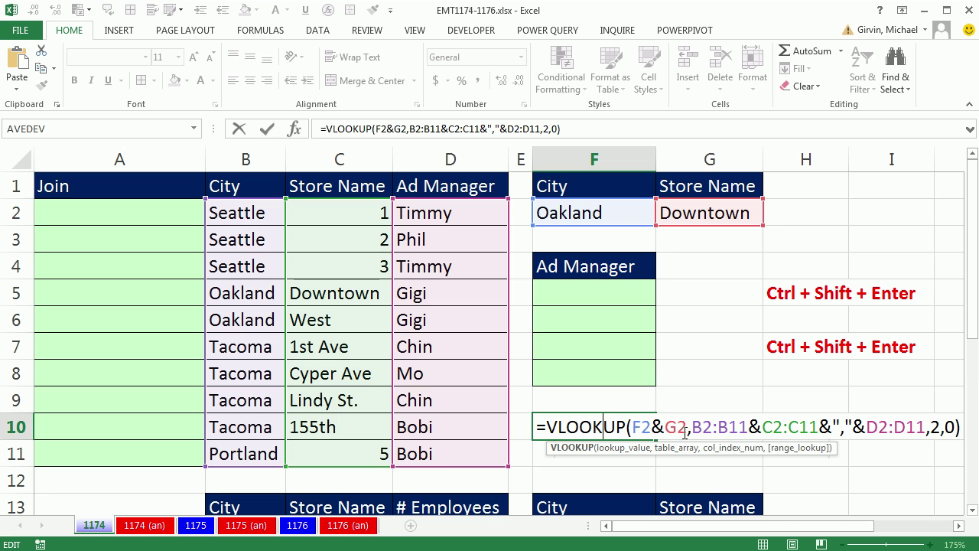
click(618, 447)
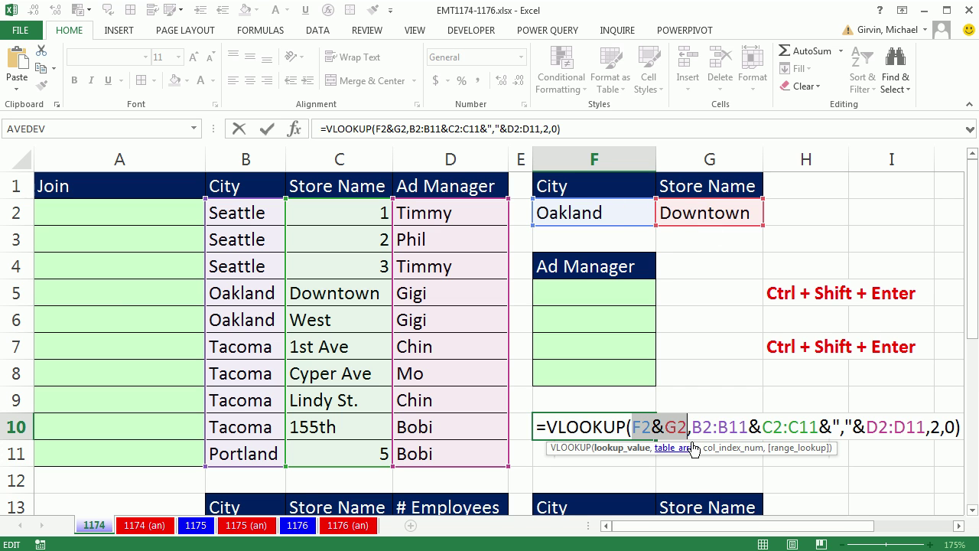
click(676, 447)
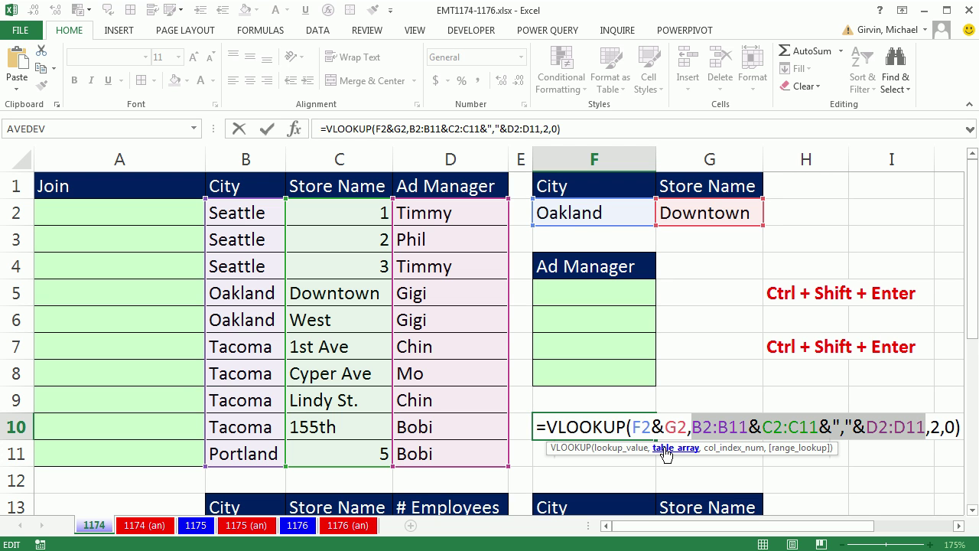
key(ctrl+shift+Return)
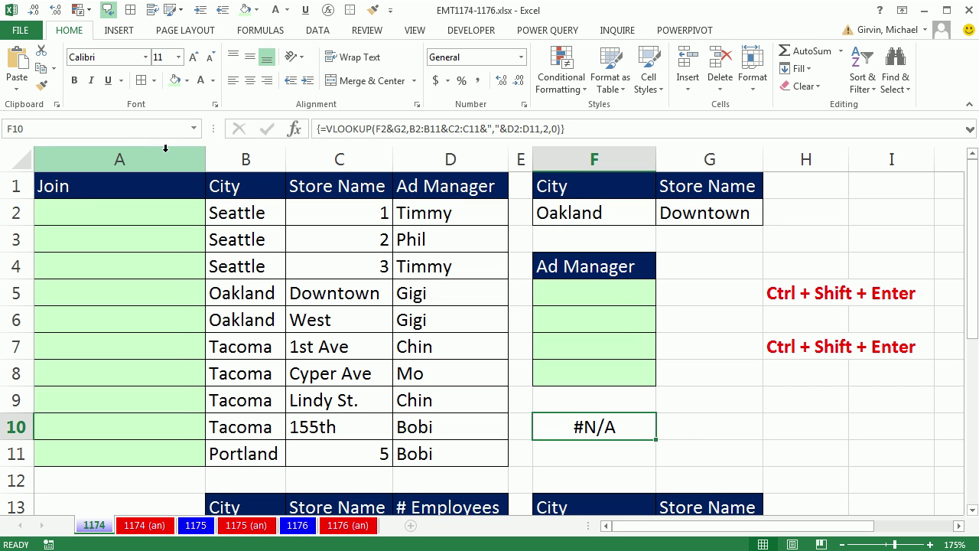
Step: Join city and store name in A2 with =B2&C2 and fill the formula down the Join column to A11
click(106, 216)
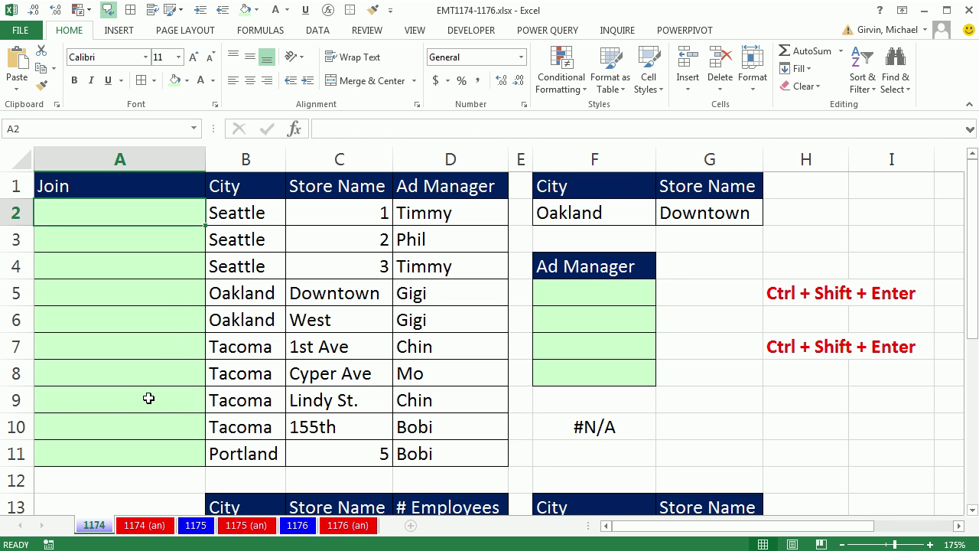
text(=)
click(247, 216)
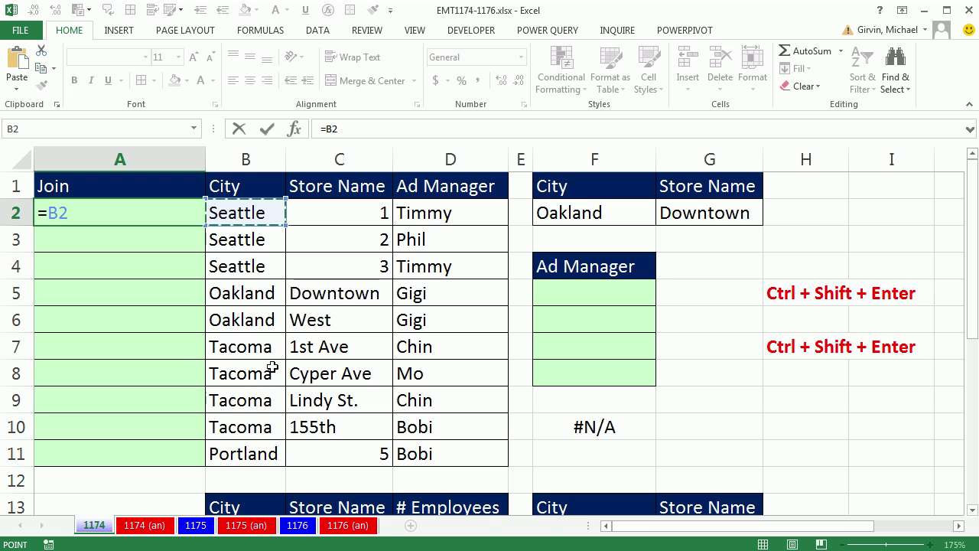
text(&)
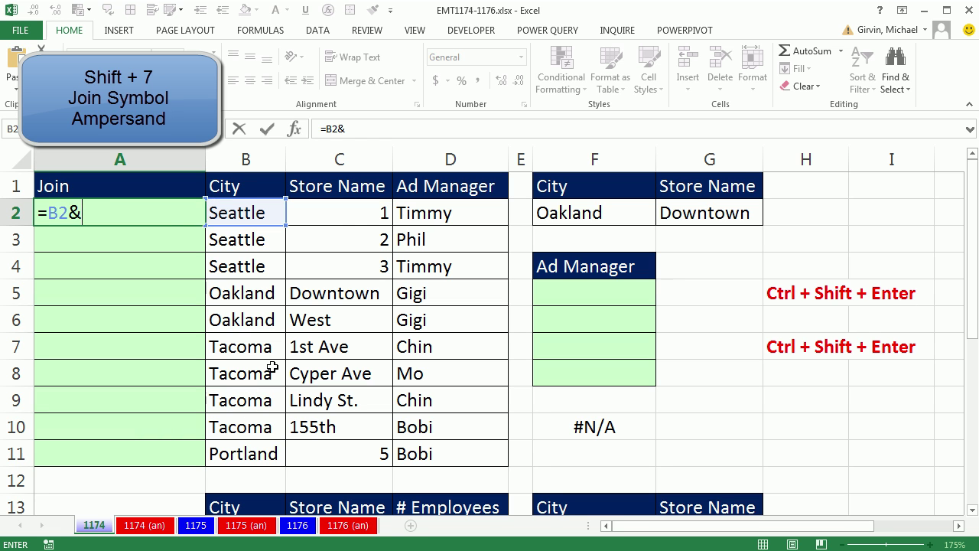
click(358, 218)
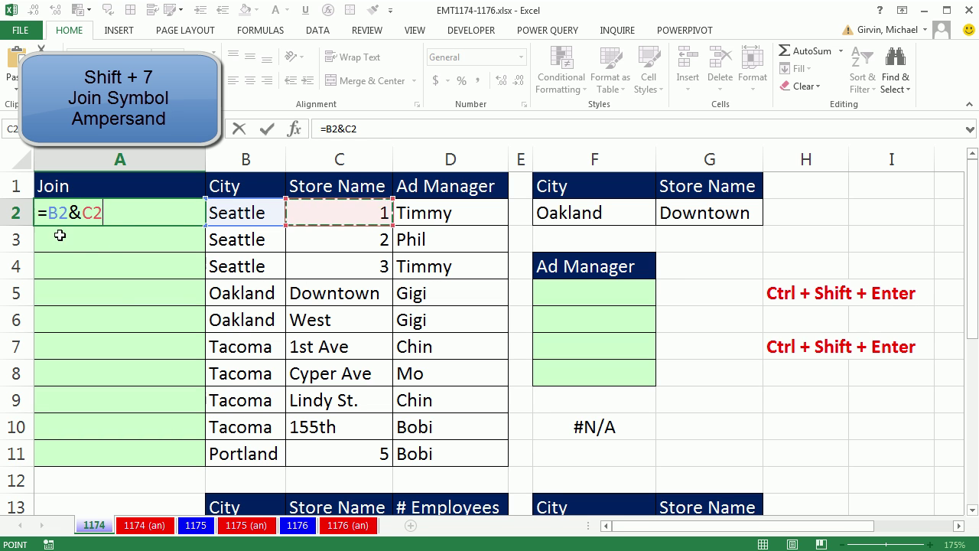
key(ctrl+Return)
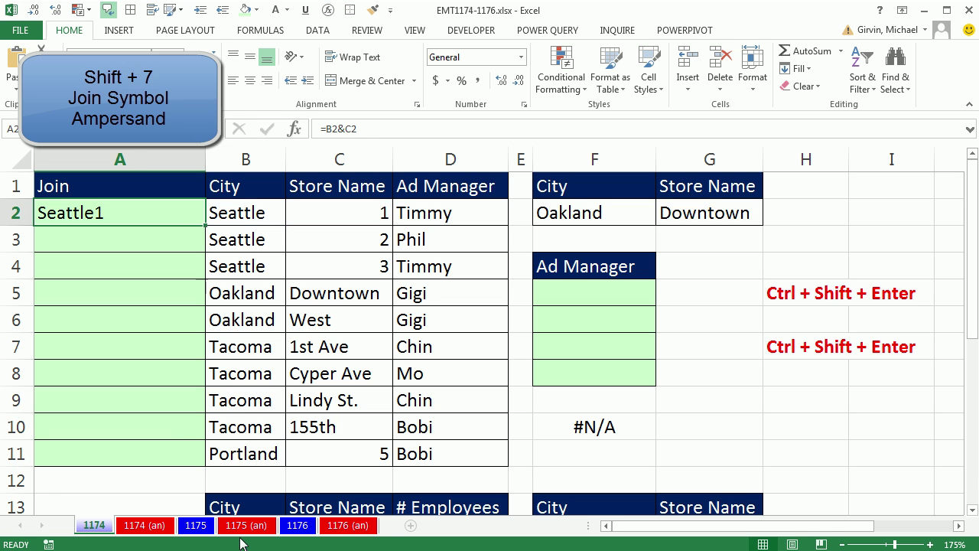
double_click(205, 226)
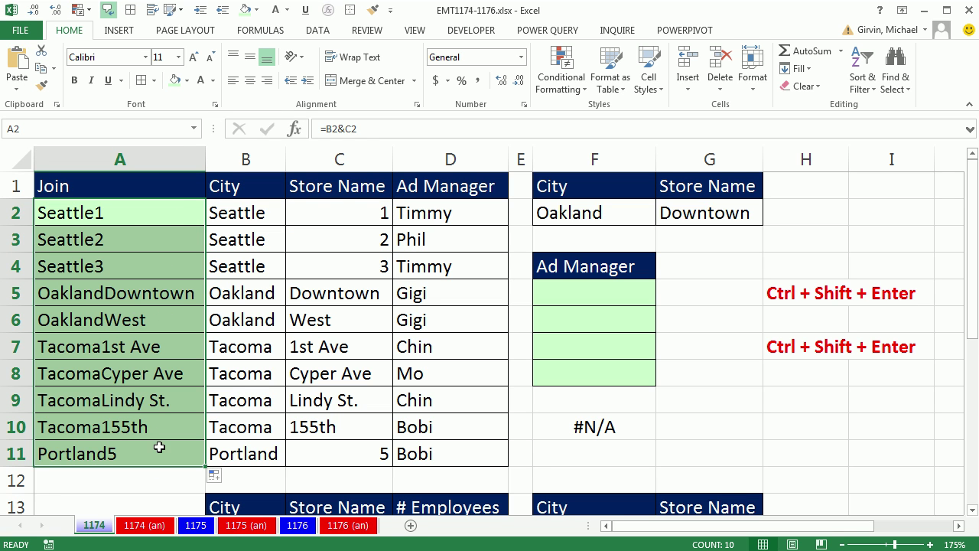
Step: Start a VLOOKUP formula in F5 with F2&G2 as the lookup value, evaluating the joined value and restoring the references
click(564, 283)
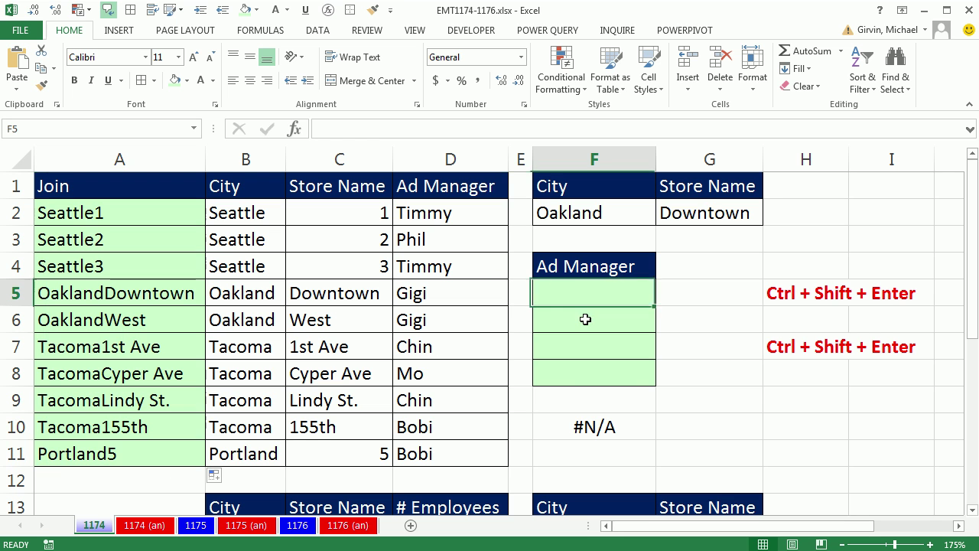
text(=vl)
key(Tab)
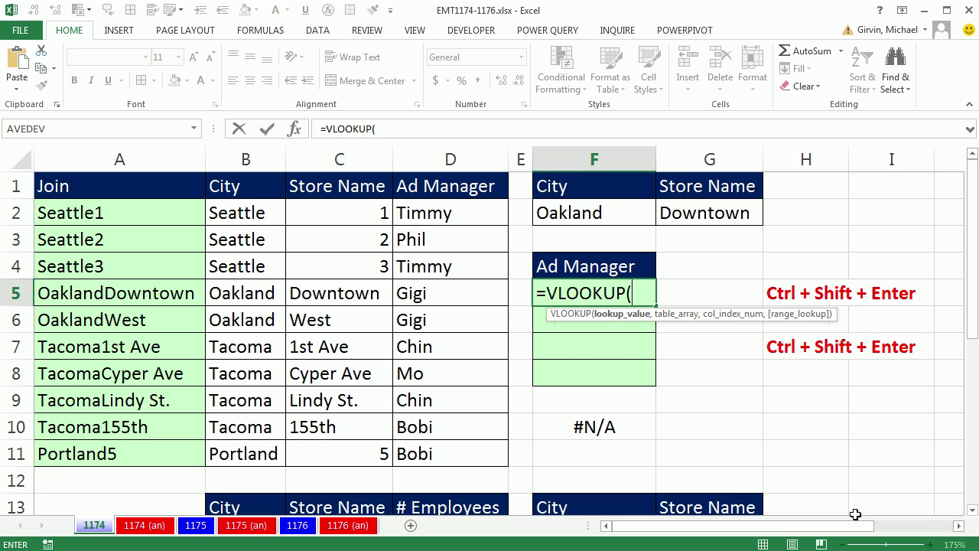
click(604, 208)
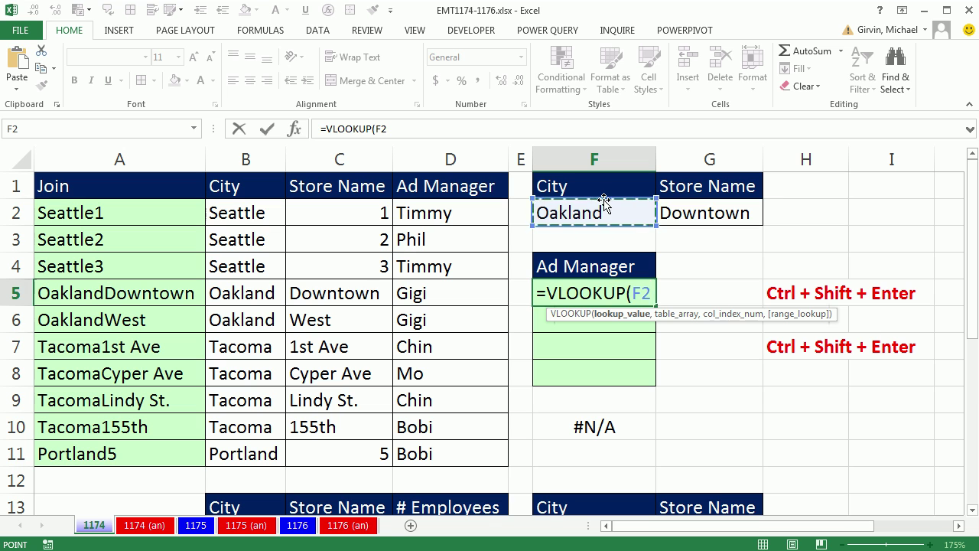
text(&)
click(718, 221)
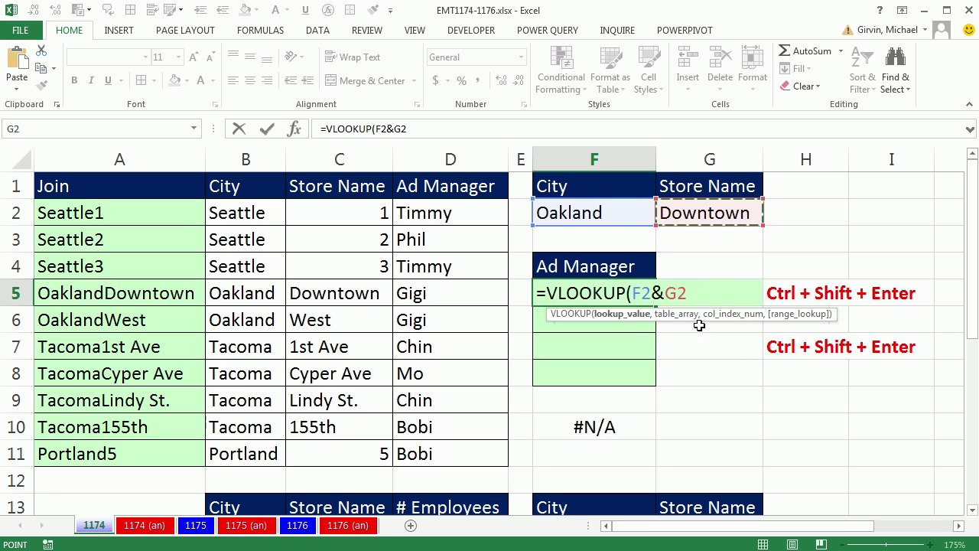
key(F9)
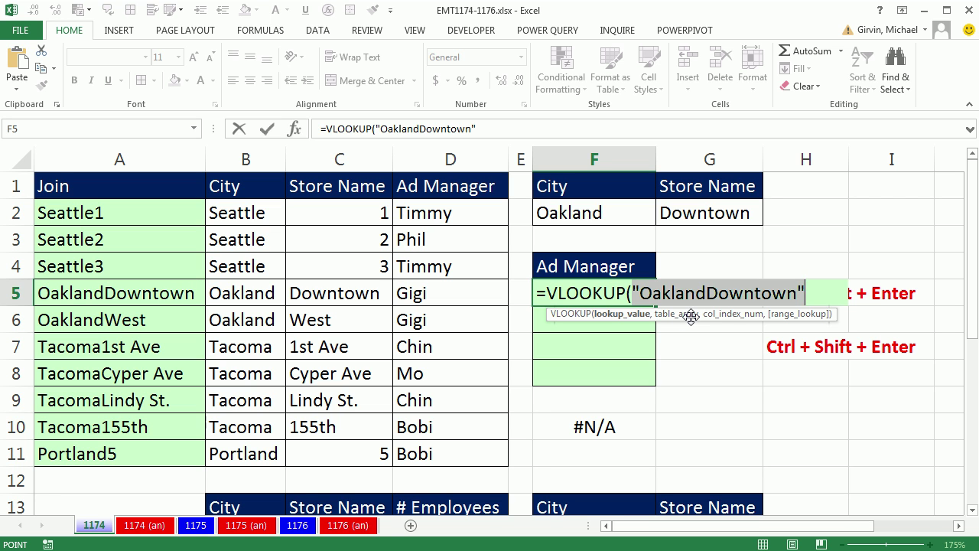
key(ctrl+z)
Step: Complete the VLOOKUP in F5 with table array A2:D11, column index 4 and 0 for an exact match
text(,)
drag(139, 221, 433, 451)
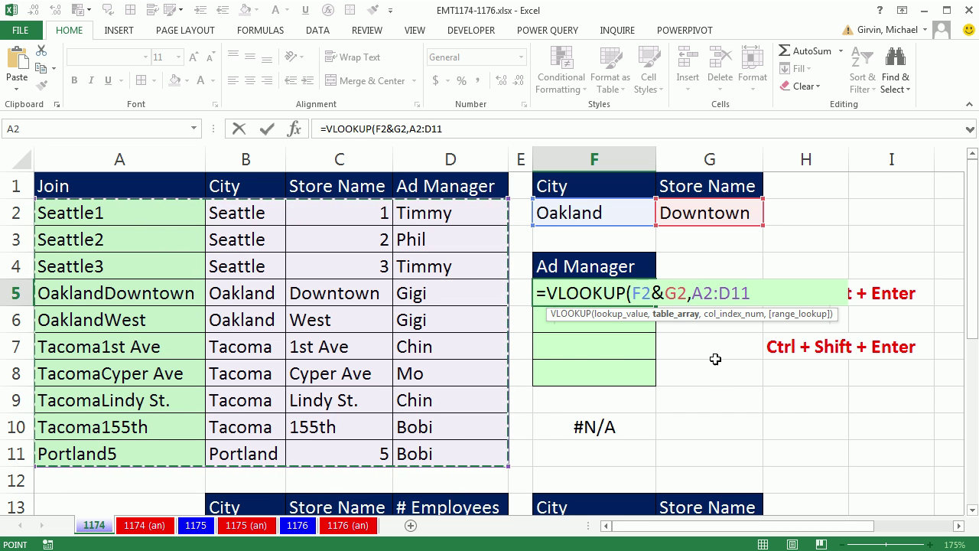
text(,)
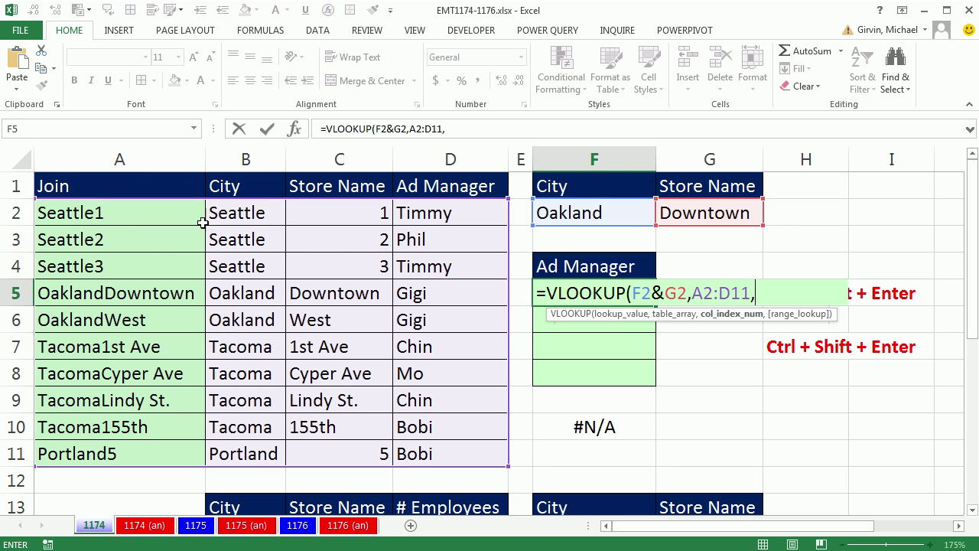
text(4,0)
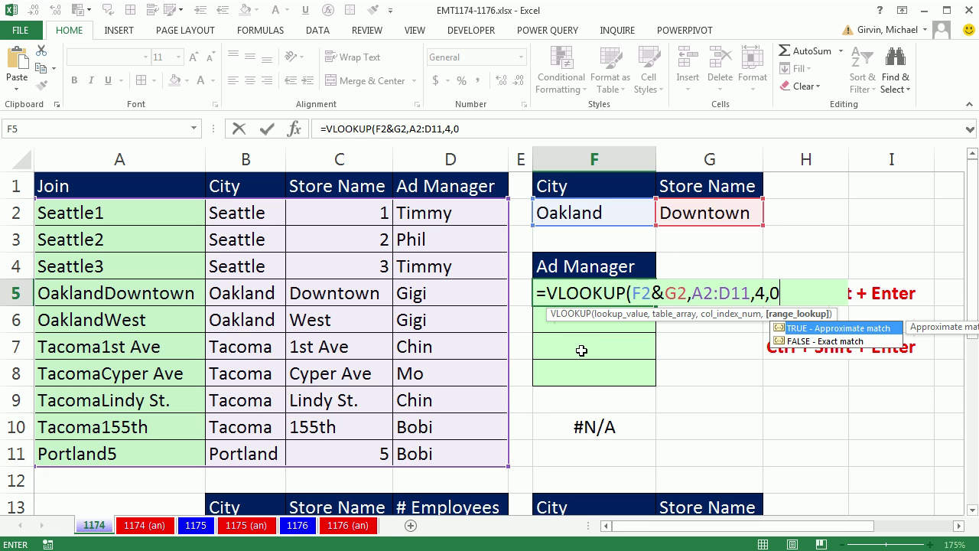
text())
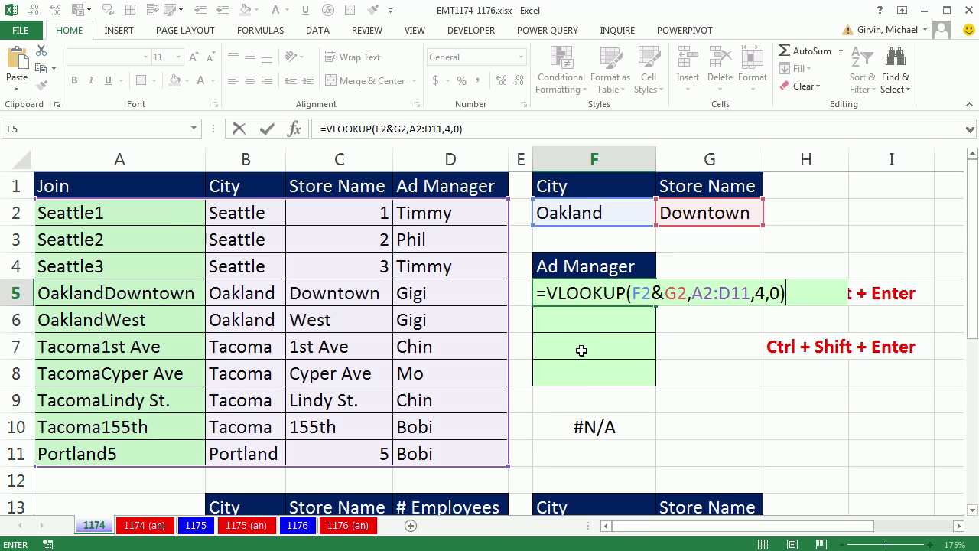
key(ctrl+shift+Return)
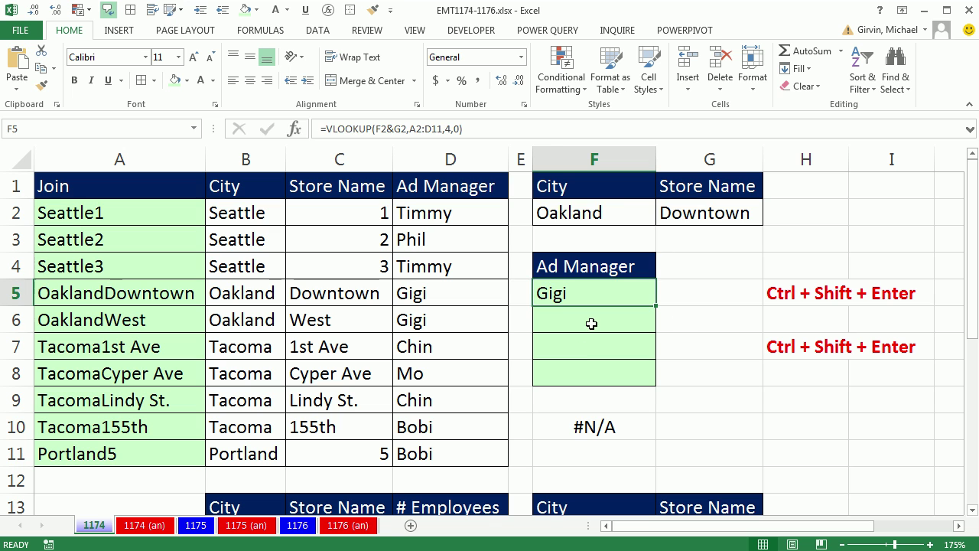
Step: Set the Store Name criterion in G2 to West to test the Ad Manager lookup
click(616, 208)
click(748, 213)
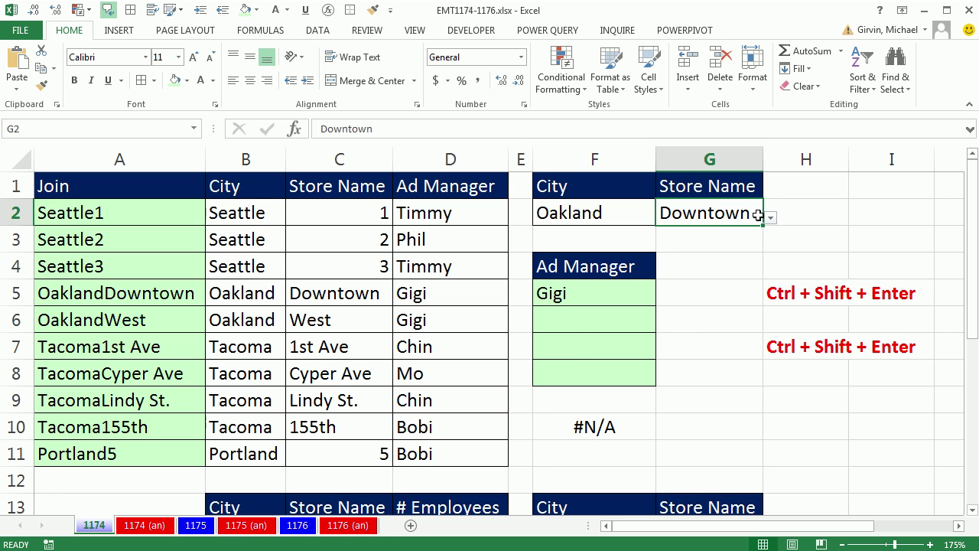
click(771, 218)
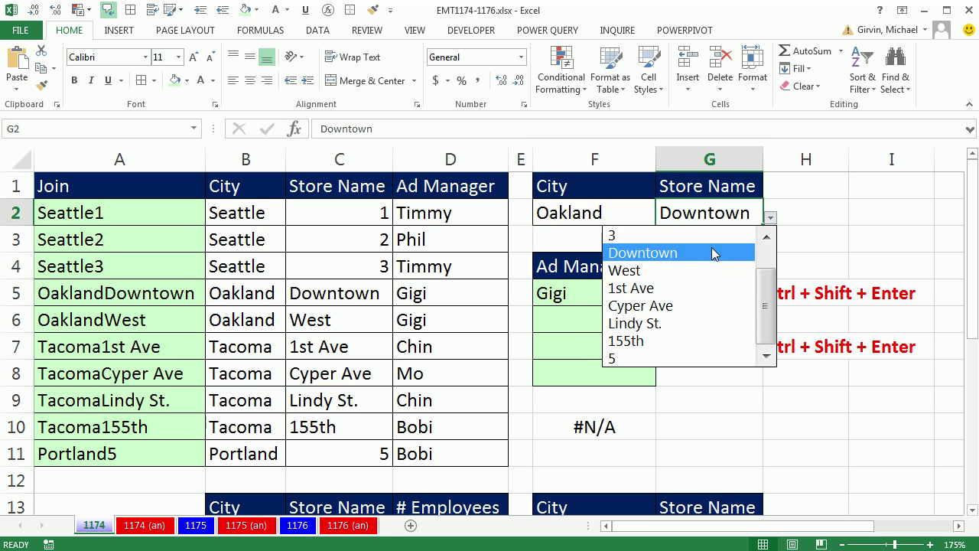
click(690, 270)
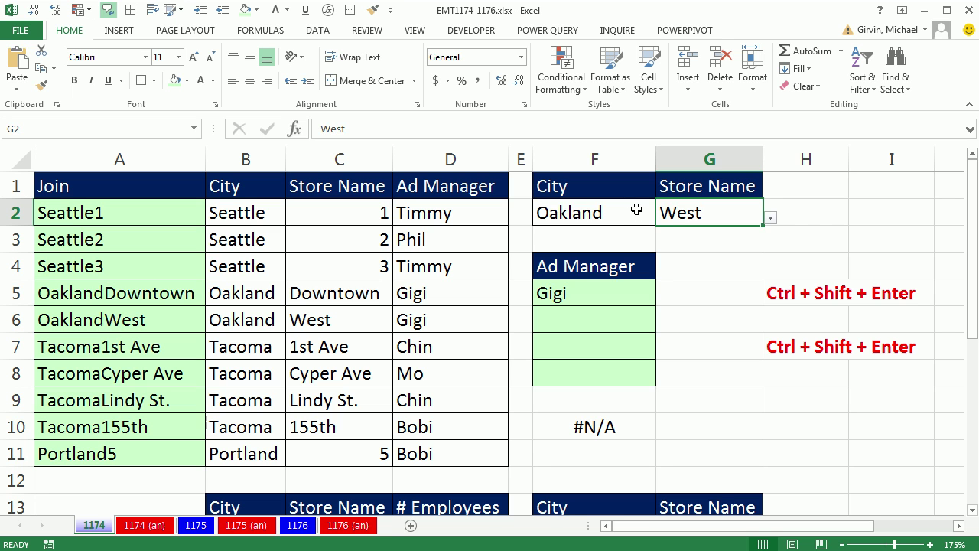
Step: Set the lookup criteria to city Seattle in F2 and store name 3 in G2
click(636, 210)
click(664, 218)
click(565, 231)
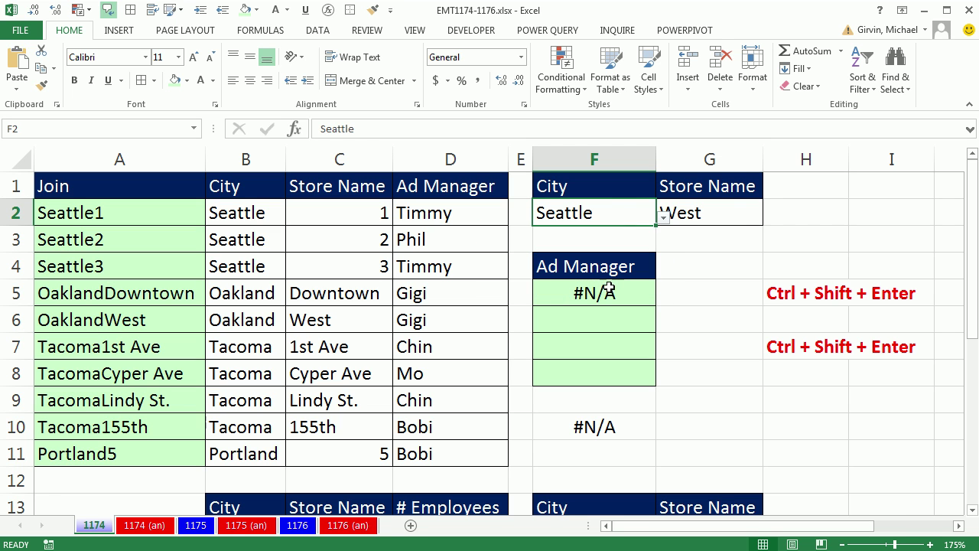
click(687, 213)
click(771, 218)
click(634, 232)
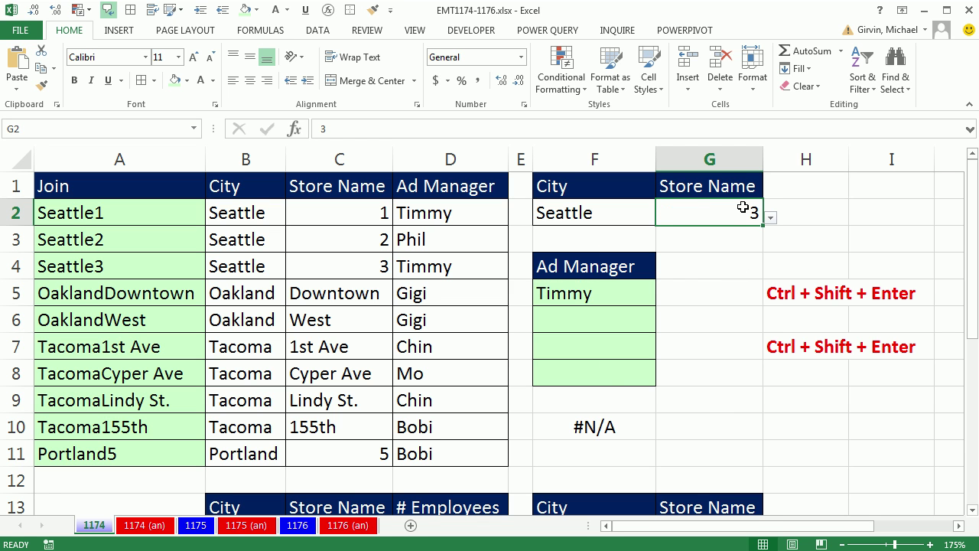
Step: Wrap the VLOOKUP formula in F5 in an IFNA function, trying IFERROR first and replacing it
click(552, 290)
double_click(552, 290)
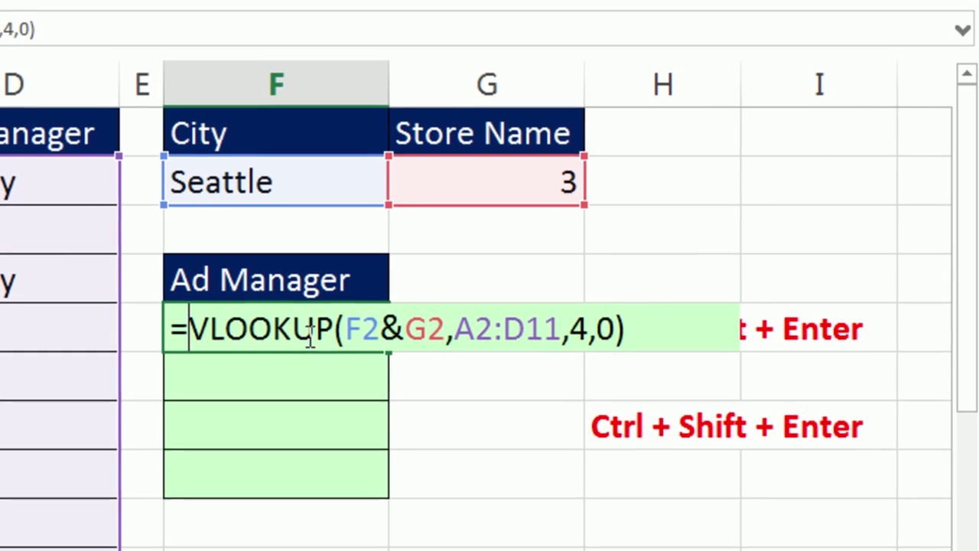
text(if)
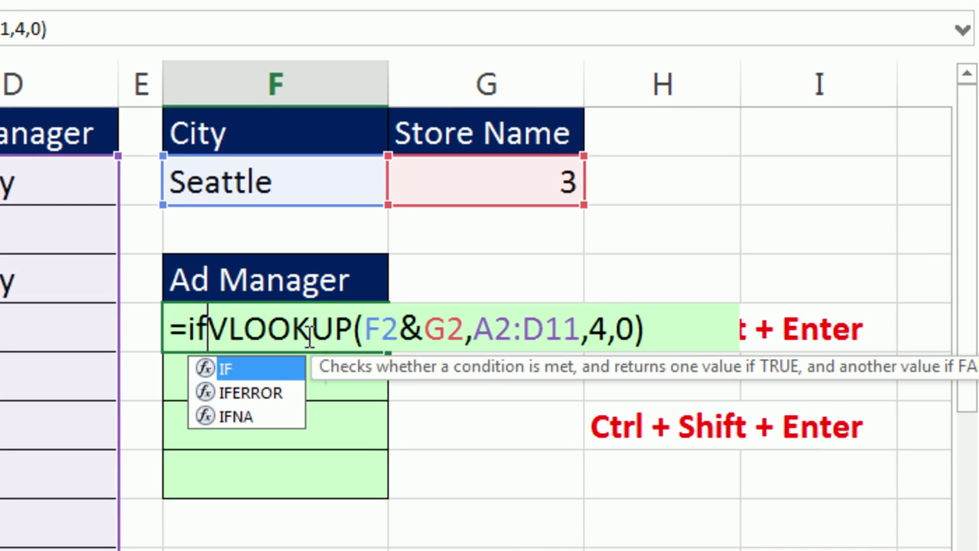
key(Down)
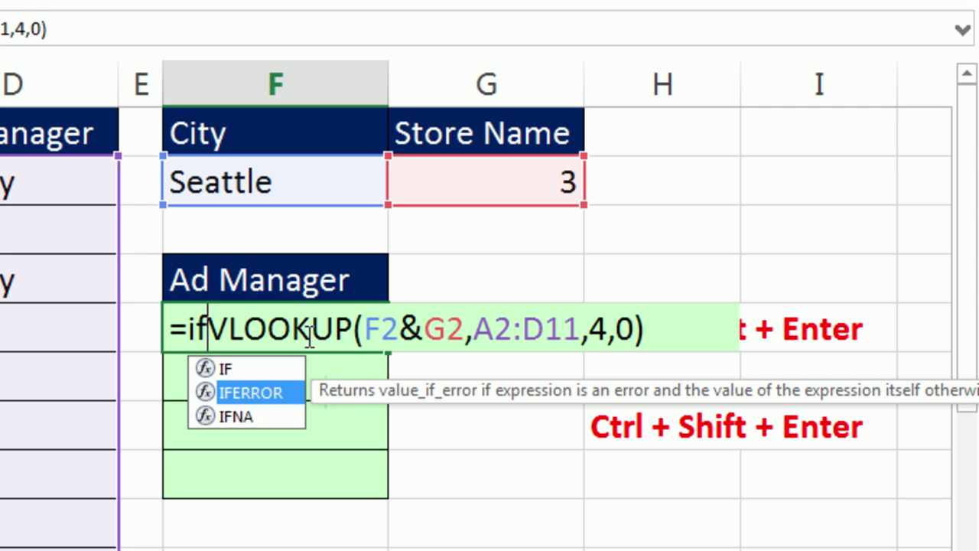
key(Tab)
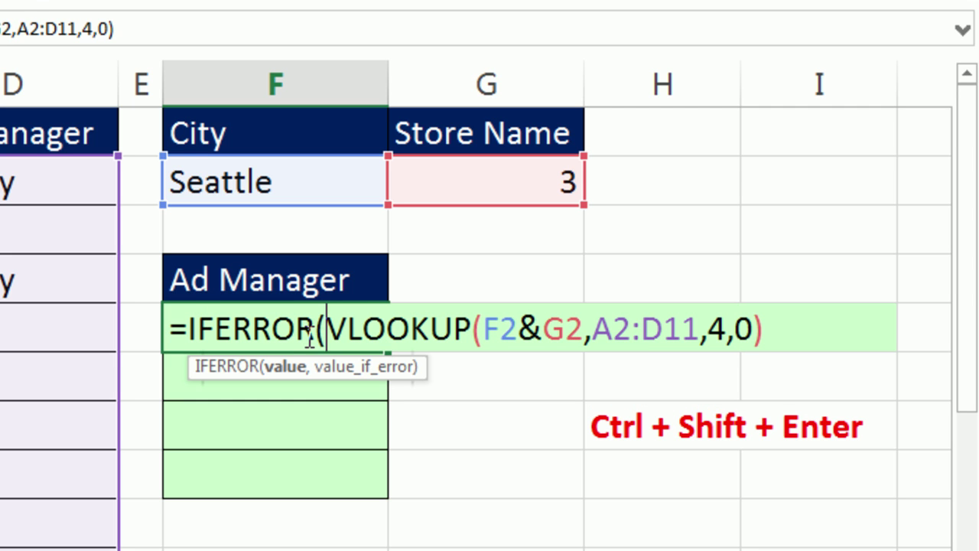
key(BackSpace)
key(BackSpace)
key(BackSpace)
key(BackSpace)
key(BackSpace)
key(BackSpace)
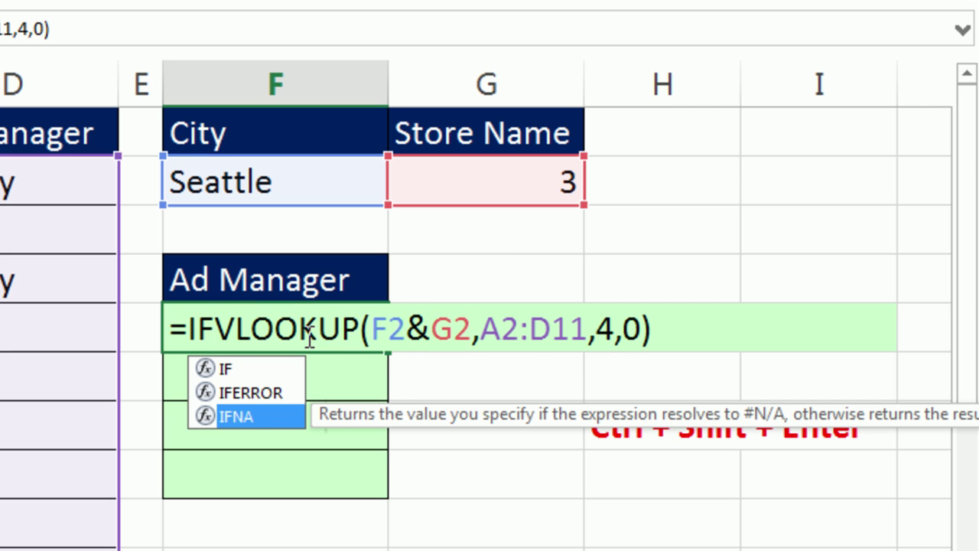
key(Tab)
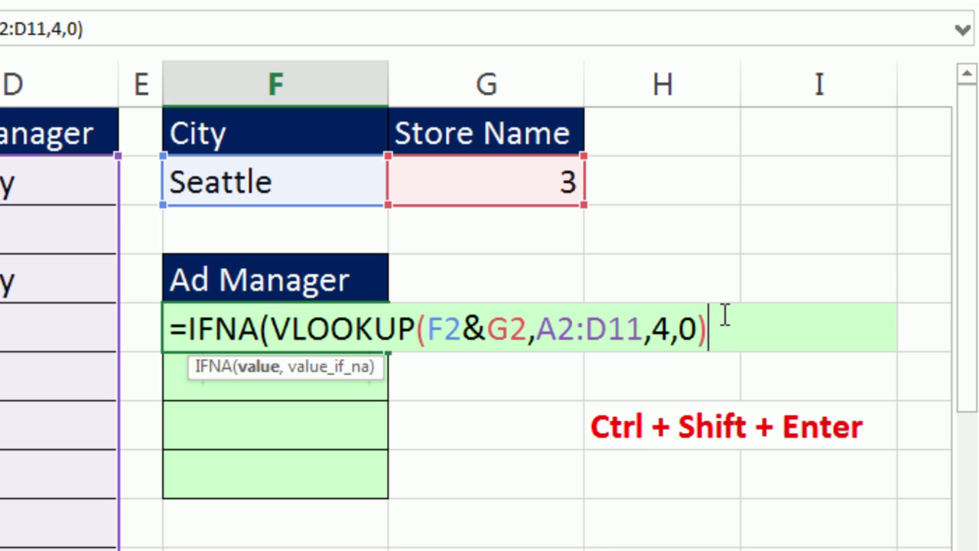
Step: Set the IFNA value_if_na argument in F5 to "No Match" and enter the formula
text(,)
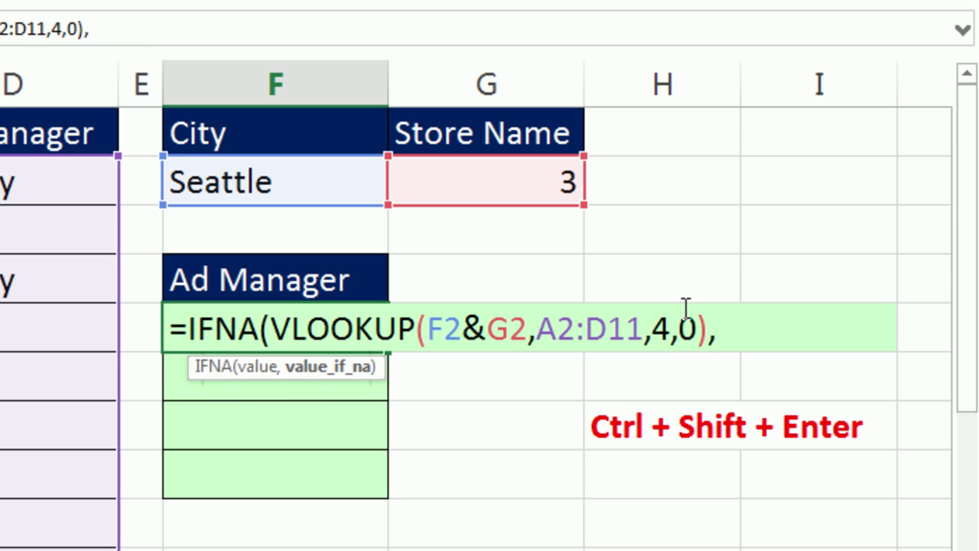
text(""))
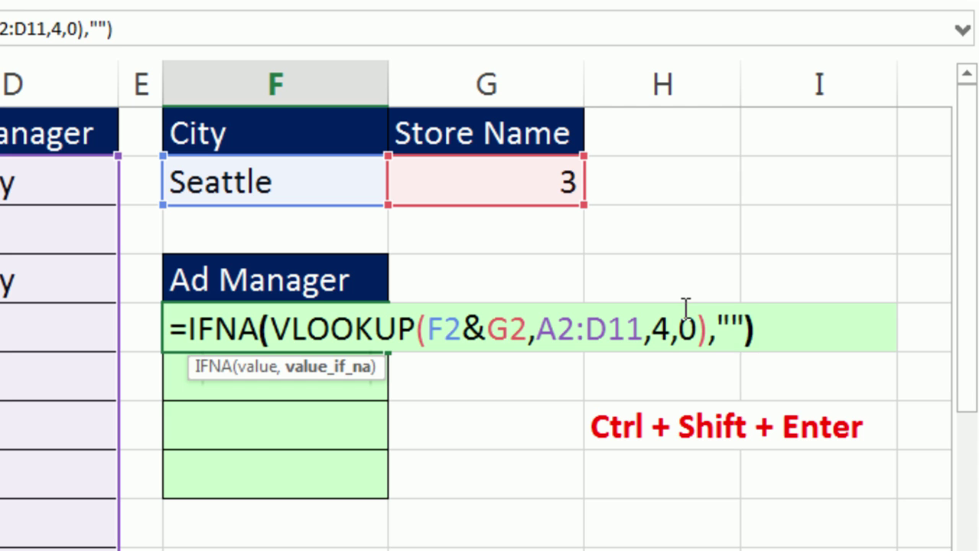
click(733, 327)
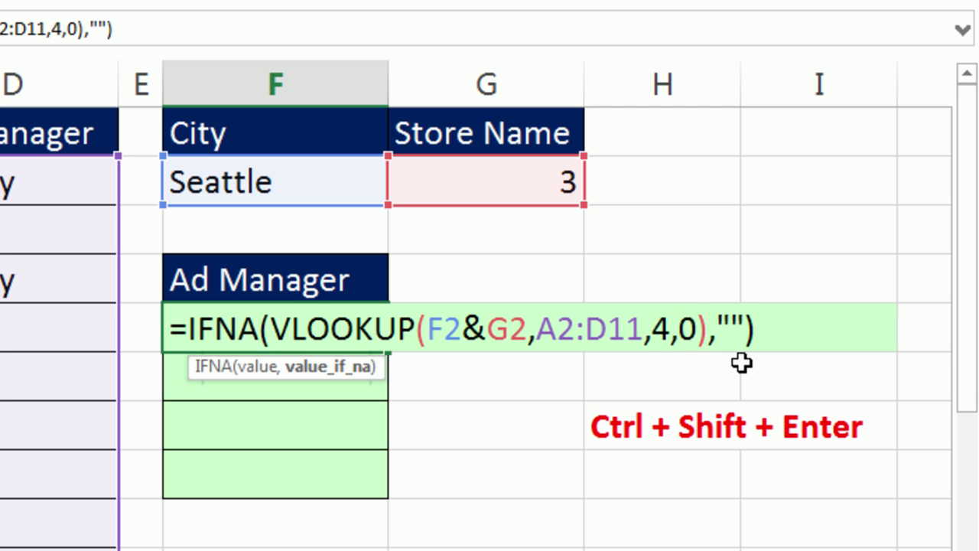
text(No Match)
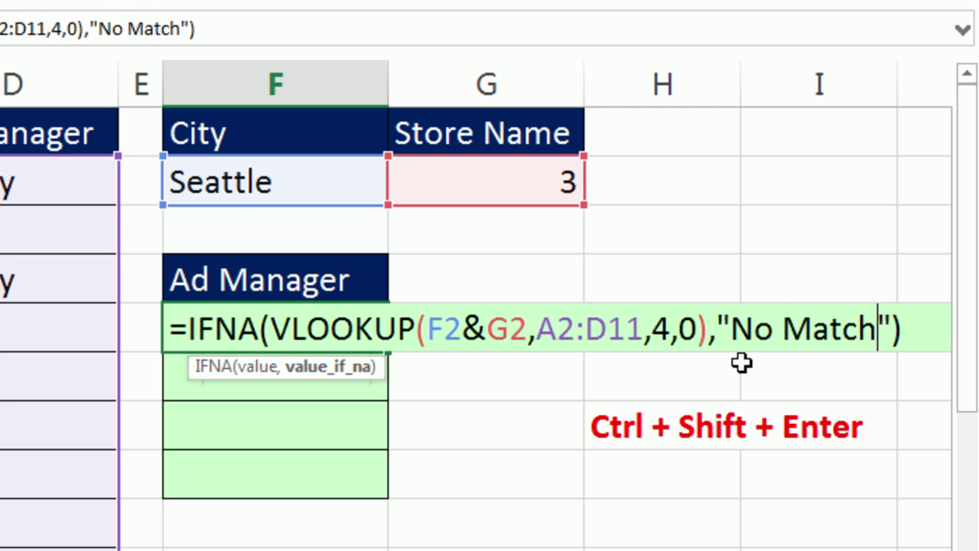
key(ctrl+shift+Return)
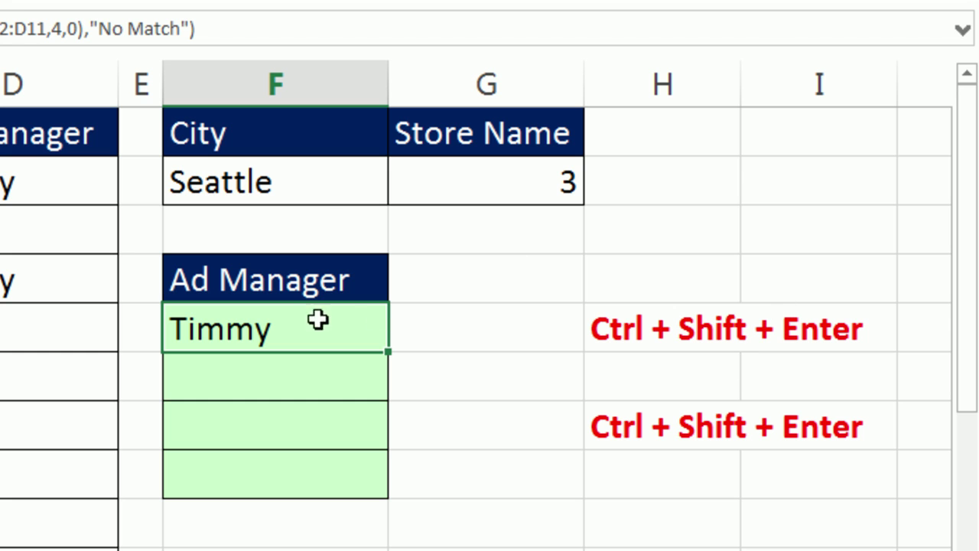
Step: Set the lookup criteria to city Oakland in F2 and store name Downtown in G2
click(359, 176)
click(402, 192)
click(180, 256)
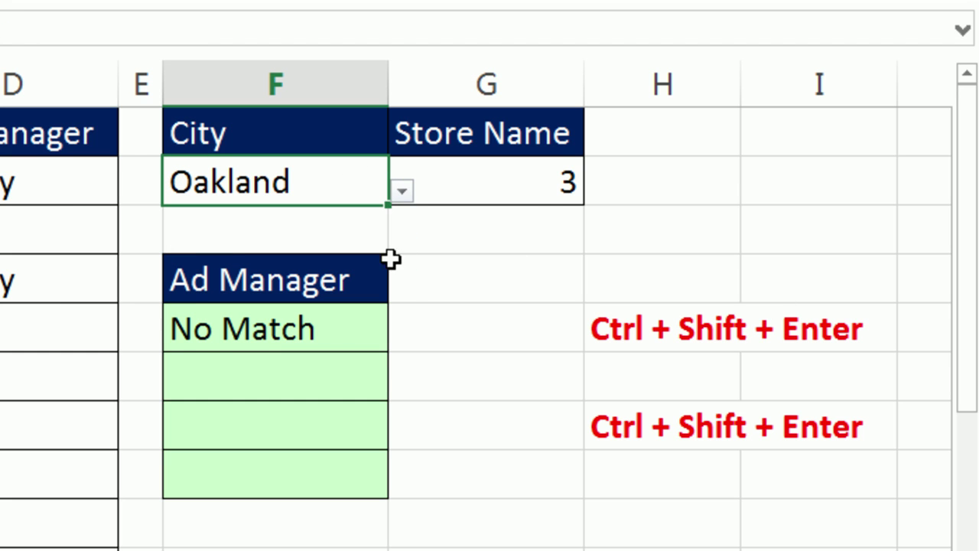
click(533, 188)
click(599, 198)
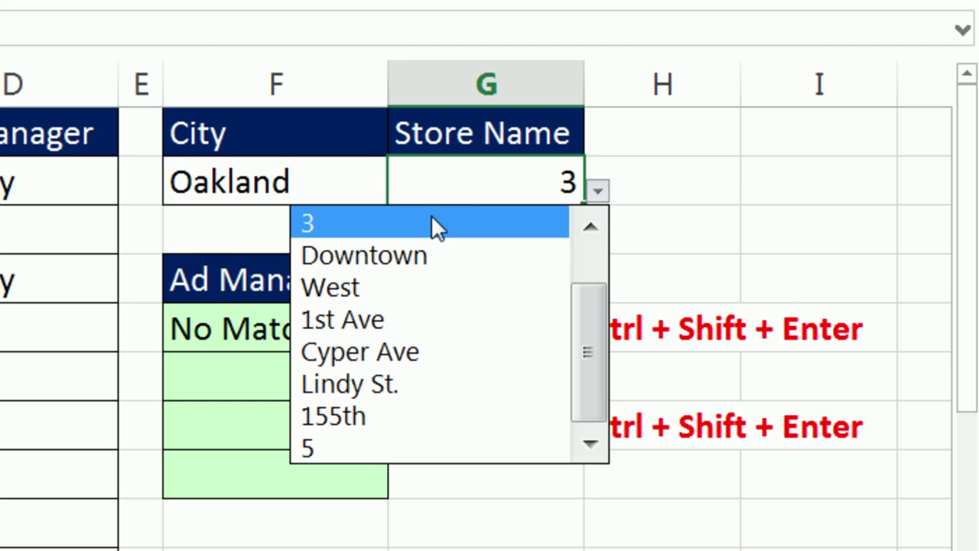
click(387, 254)
Step: Replace the "No Match" text in the F5 formula with an empty text string
click(326, 329)
double_click(327, 329)
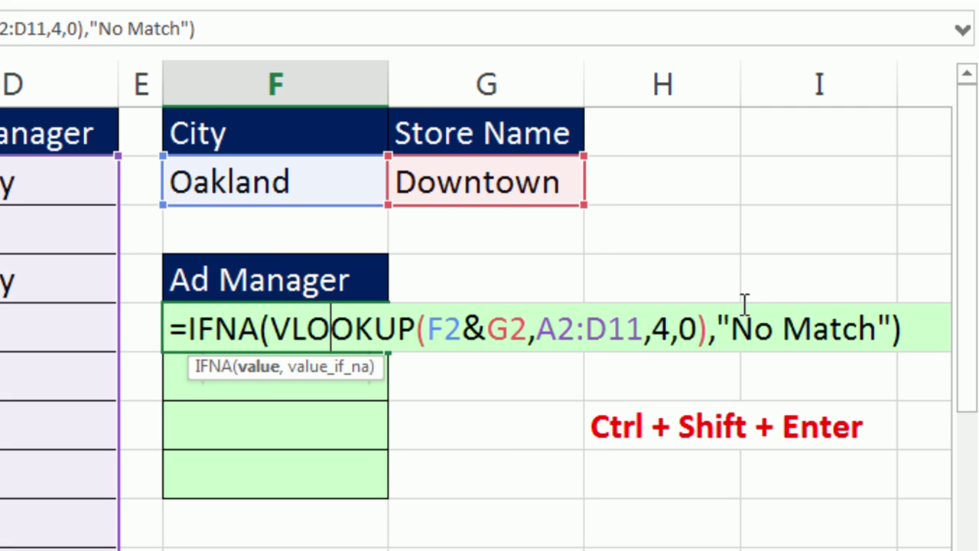
drag(731, 329, 878, 329)
key(Delete)
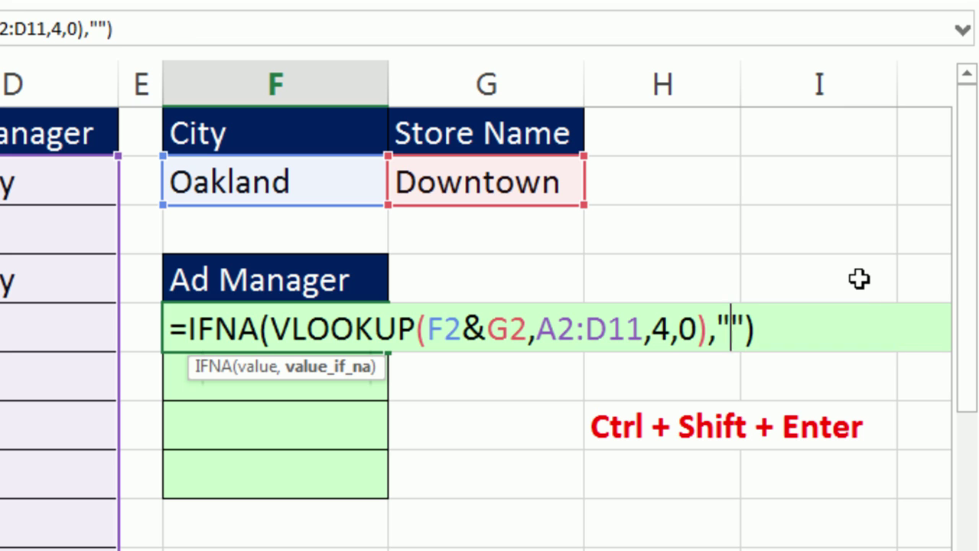
key(ctrl+shift+Return)
Step: Set the Store Name criterion in G2 to 3 to test the empty-text result
click(442, 165)
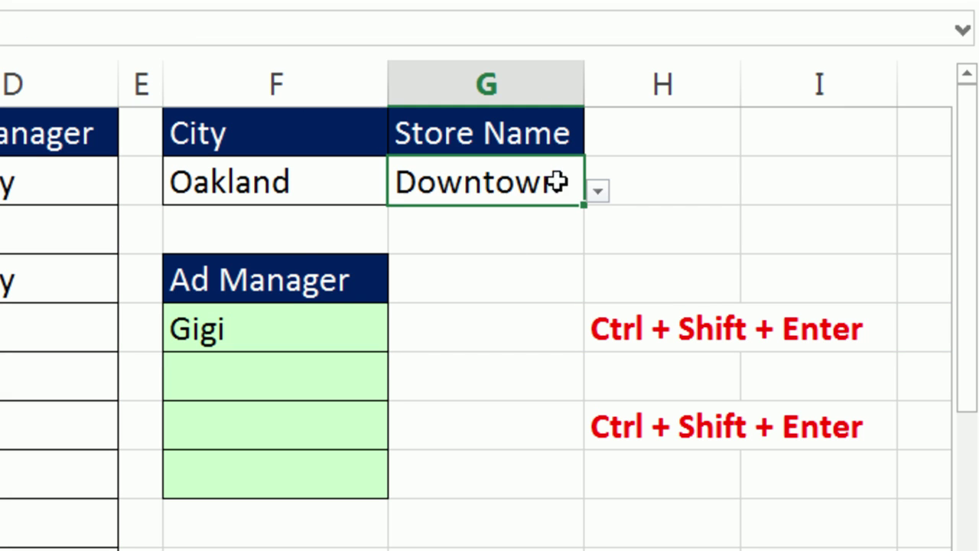
click(598, 190)
click(427, 227)
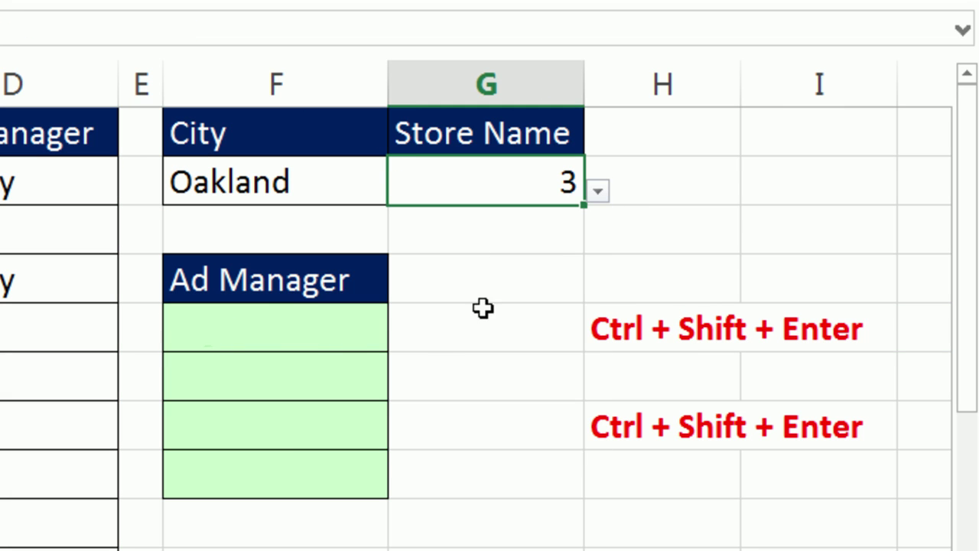
Step: Undo the store name change and the empty-text edit, and check the formula in F5
key(ctrl+z)
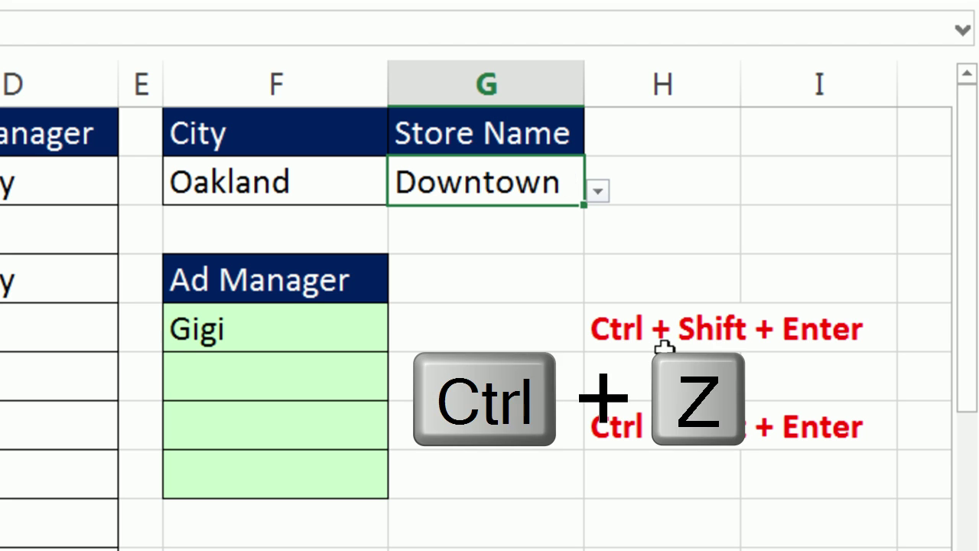
key(ctrl+z)
double_click(328, 324)
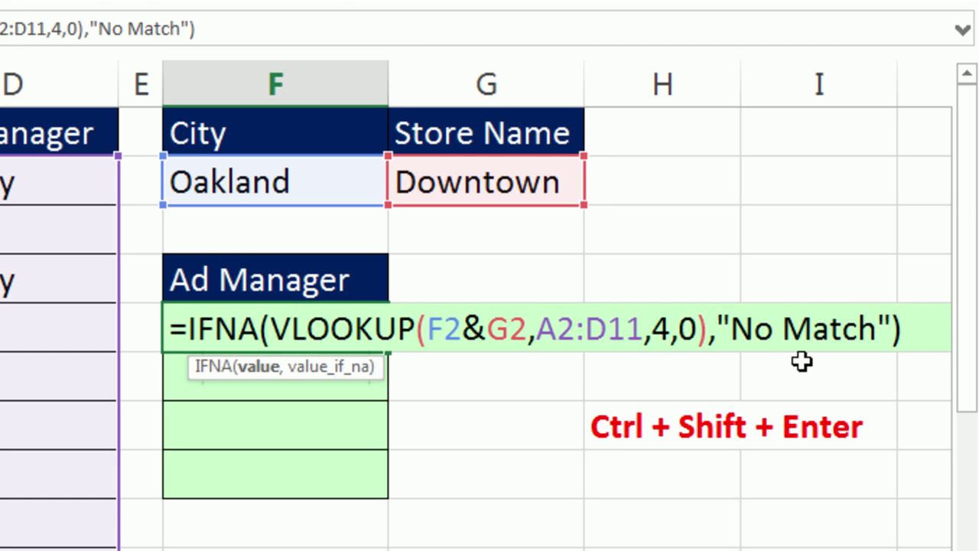
key(Escape)
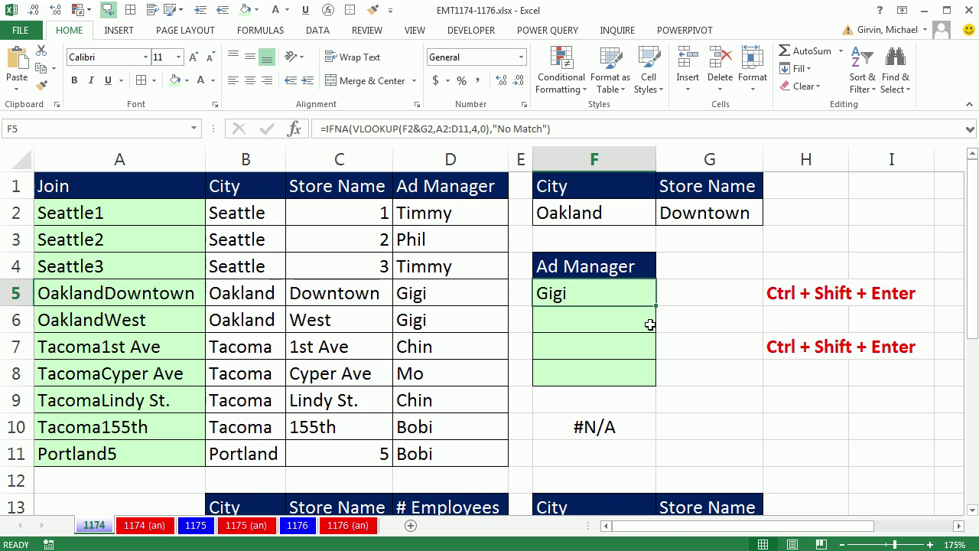
Step: Start a MATCH formula in F6 with the joined criteria F2&G2 as the lookup value
click(561, 319)
text(=math)
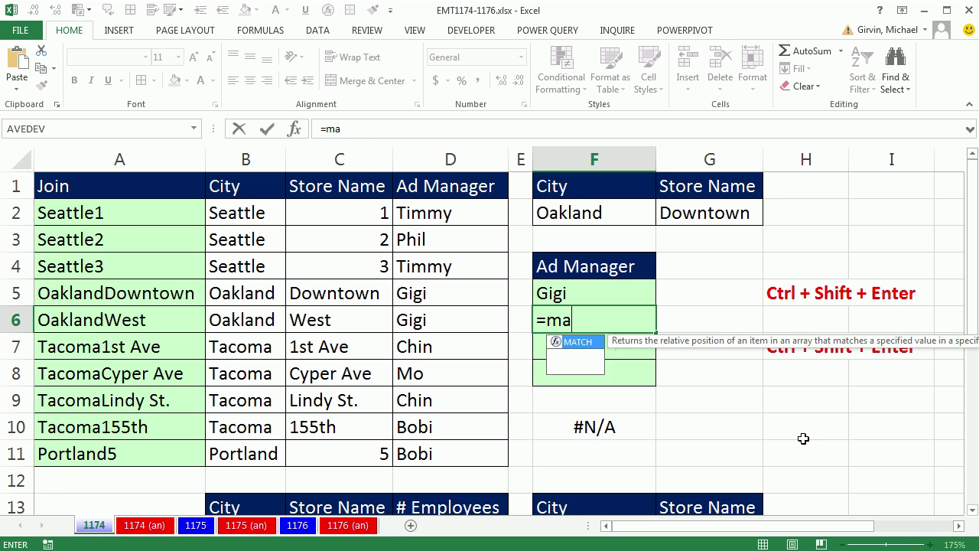
key(BackSpace)
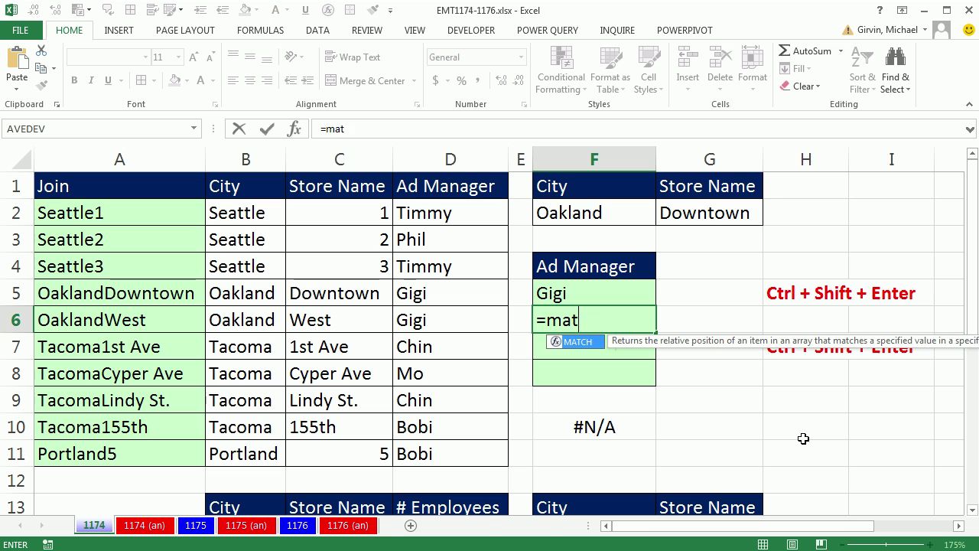
key(Tab)
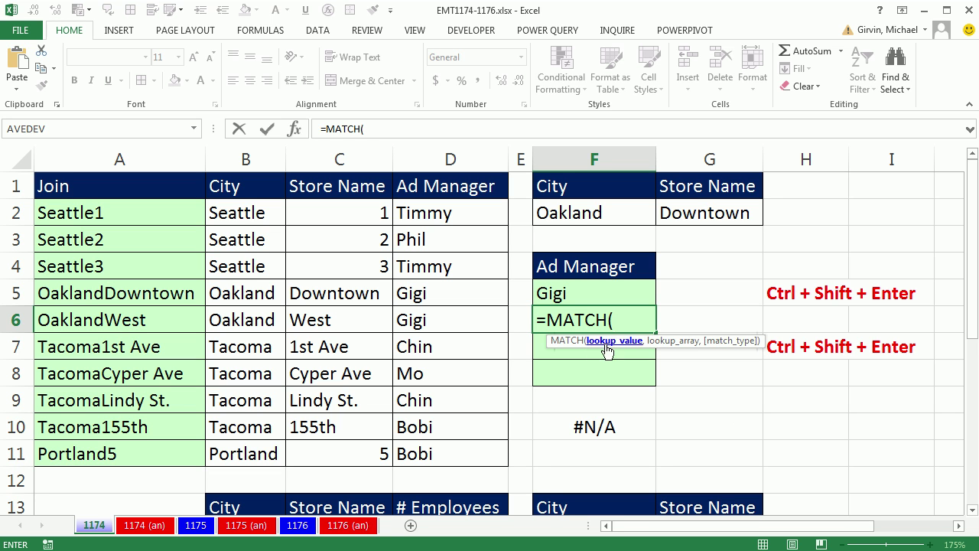
click(568, 218)
text(&)
click(712, 212)
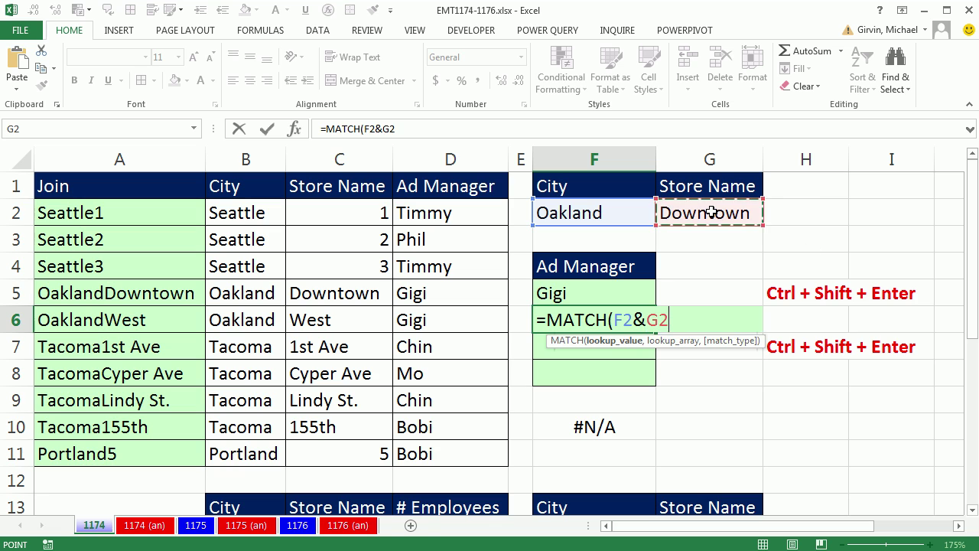
text(,)
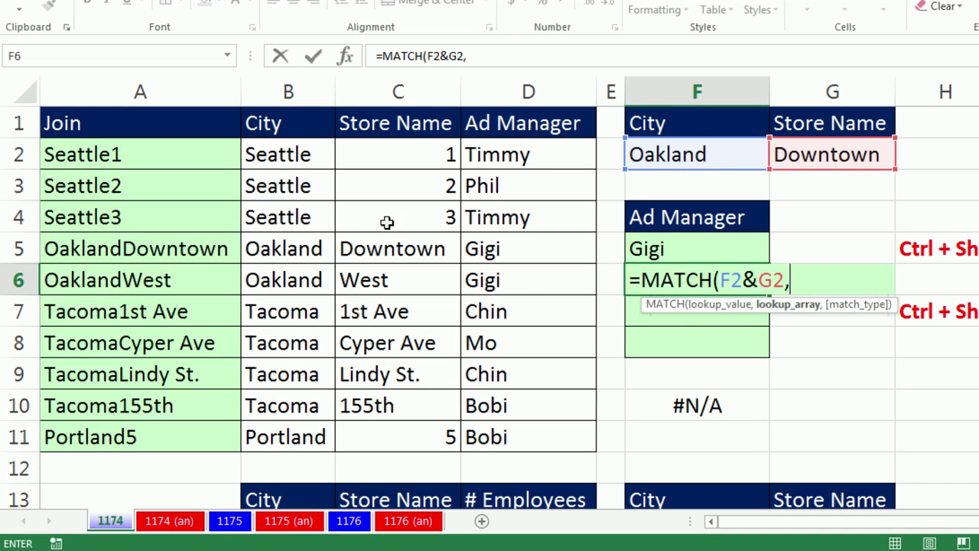
Step: Set the MATCH lookup array in F6 to the joined City and Store Name ranges, B2:B11&C2:C11
drag(284, 146, 274, 436)
text(&)
drag(372, 153, 400, 438)
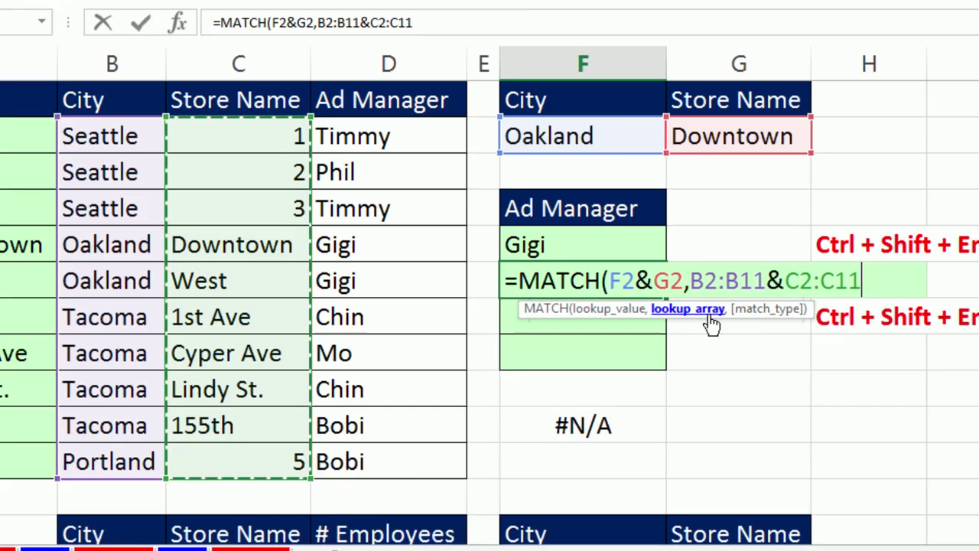
Step: Evaluate the MATCH lookup array in F6 to examine the joined values, and restore the range references
click(705, 313)
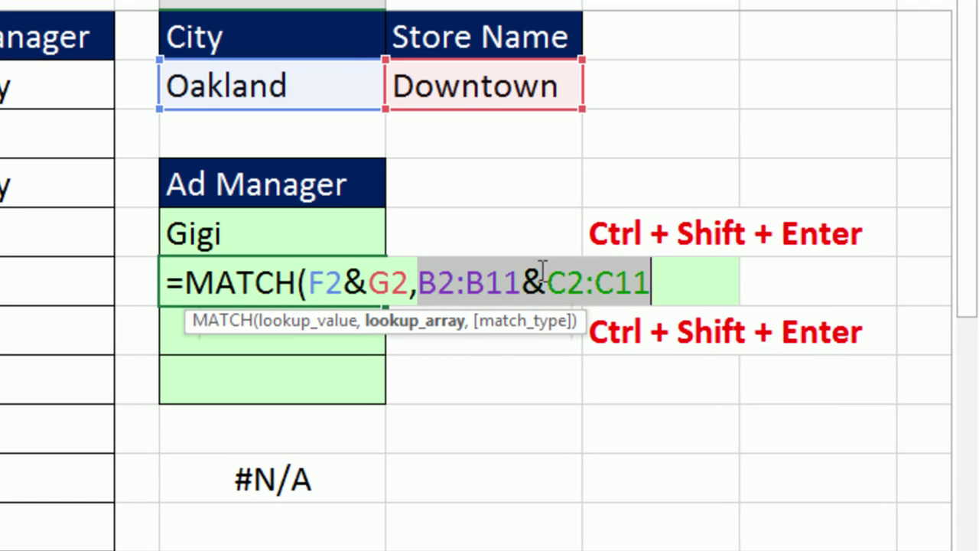
drag(523, 283, 543, 283)
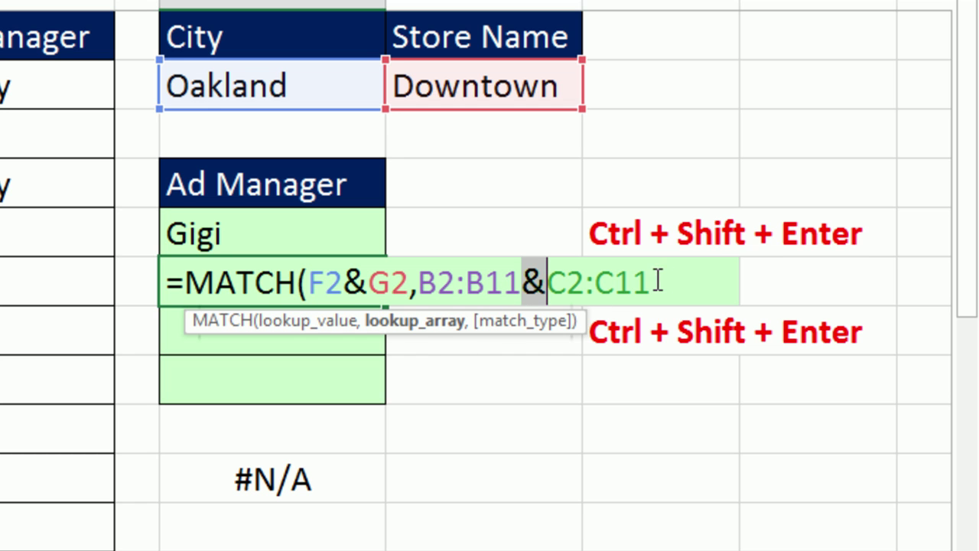
click(448, 327)
key(F9)
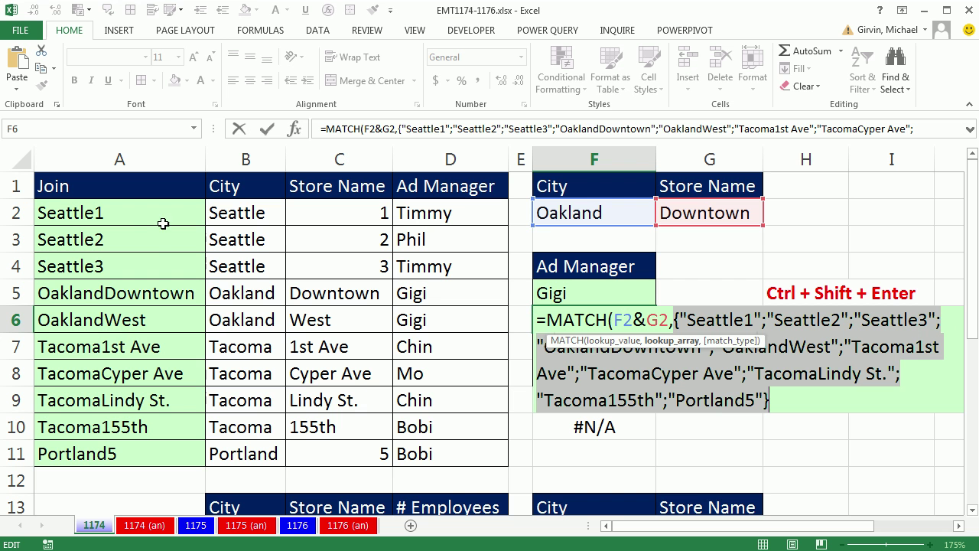
key(ctrl+z)
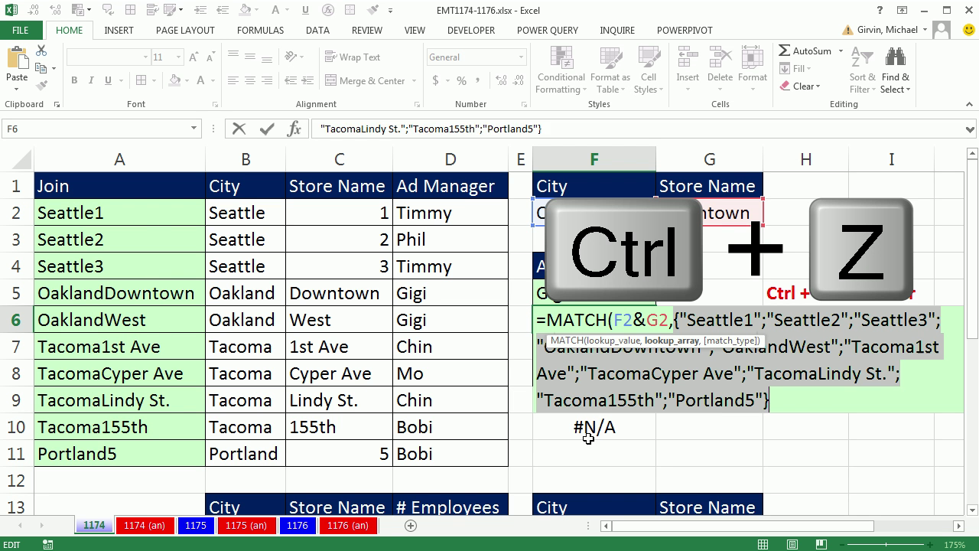
Step: Complete the MATCH formula in F6 with match type 0 for an exact match and enter it normally
click(796, 322)
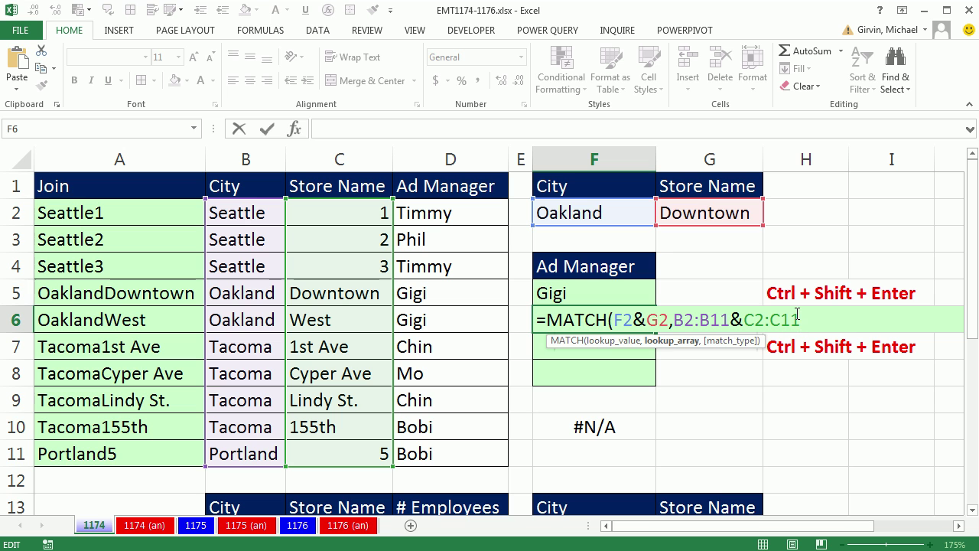
text(,)
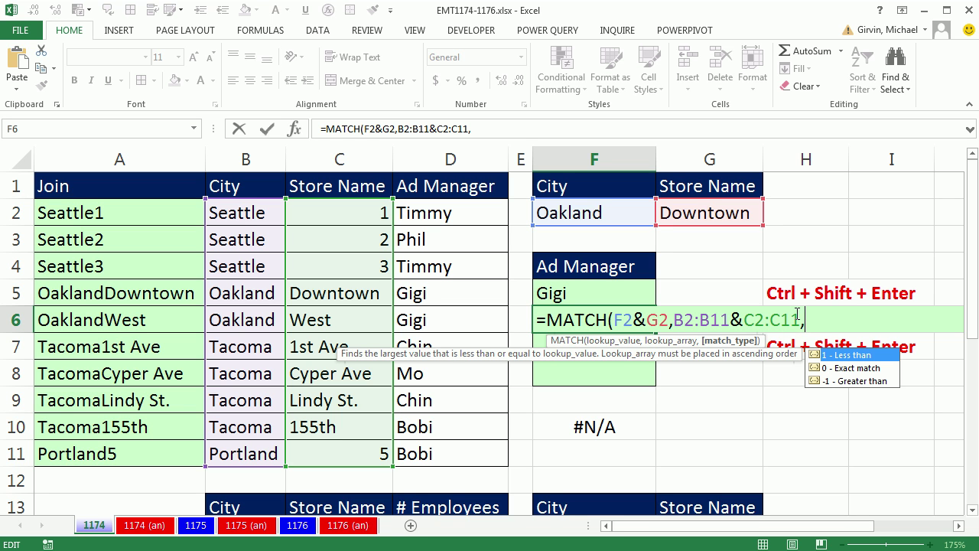
text(0))
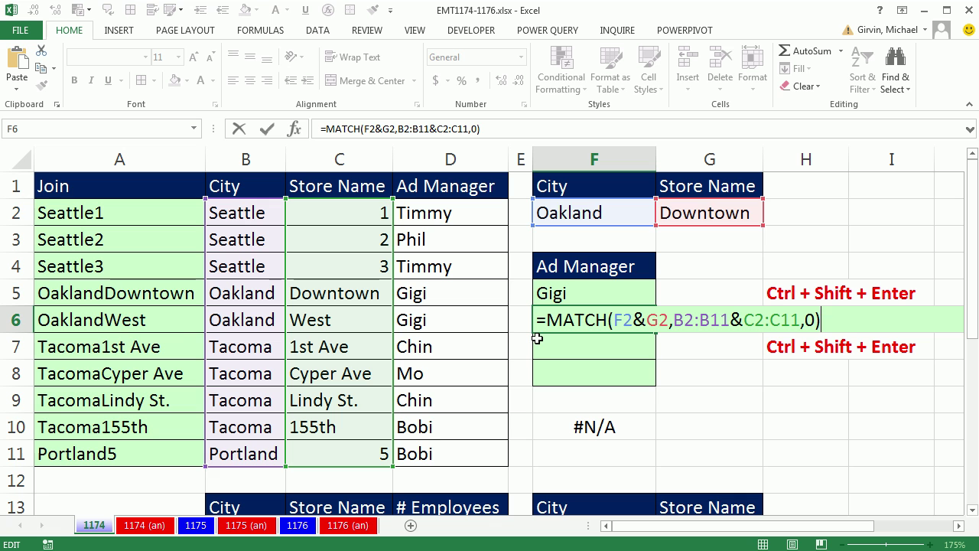
key(Escape)
key(Return)
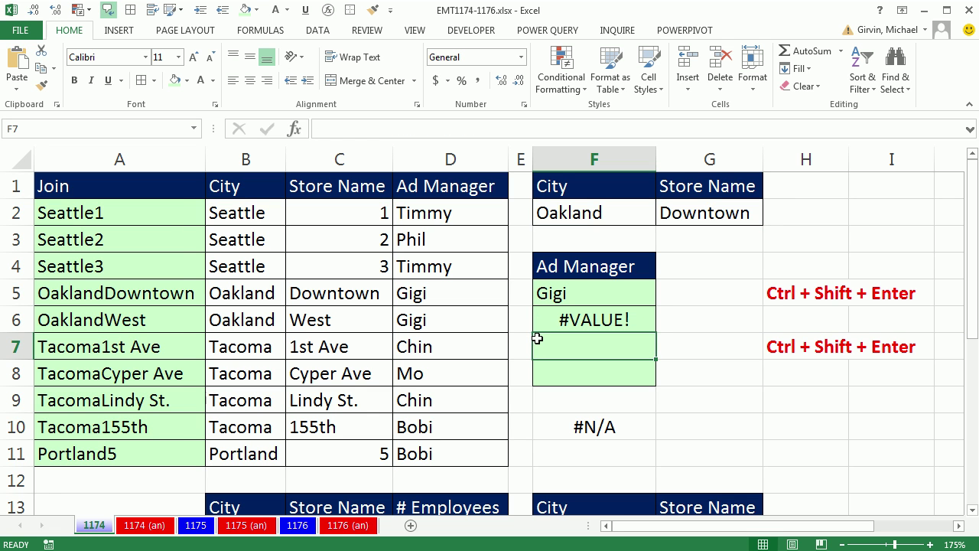
Step: Re-enter the MATCH formula in F6 as an array formula so the joined lookup array B2:B11&C2:C11 is calculated
double_click(573, 319)
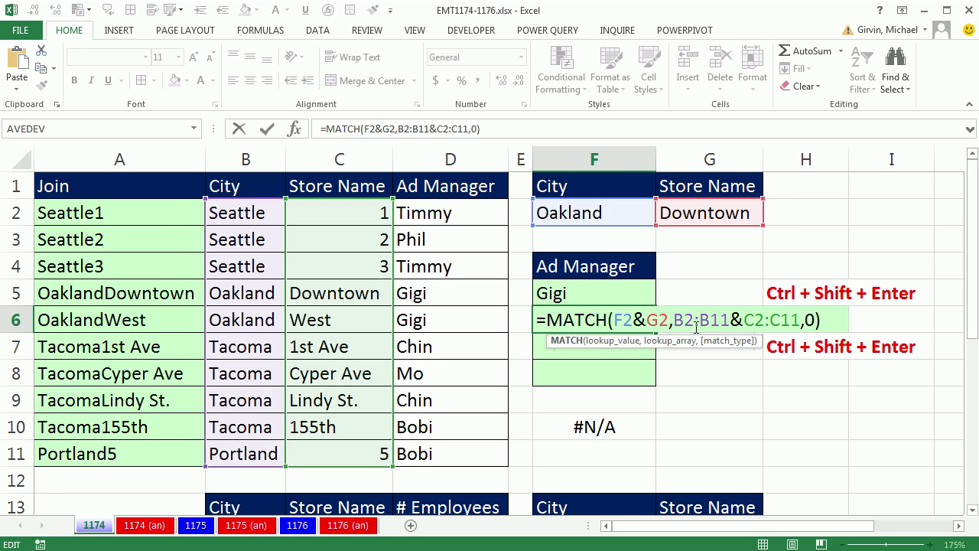
click(675, 341)
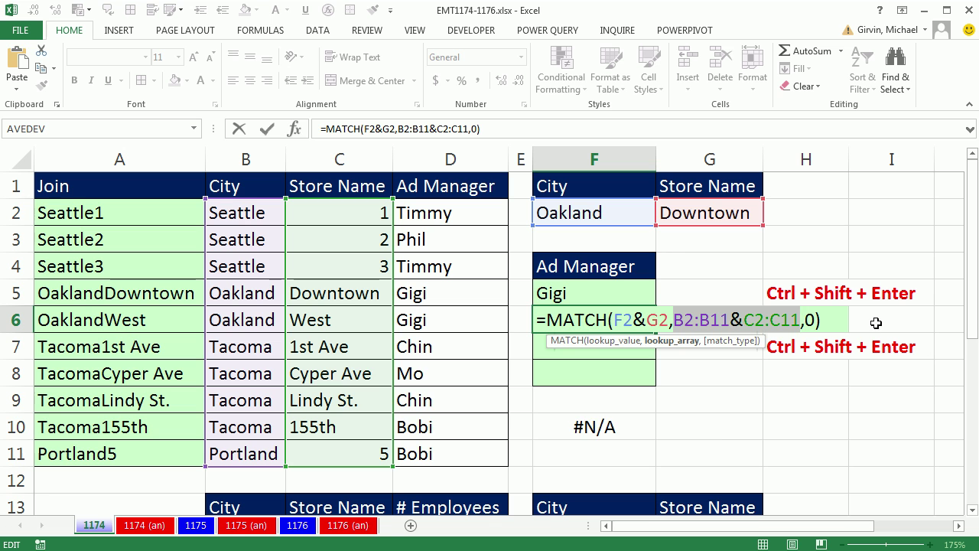
key(ctrl+shift+Return)
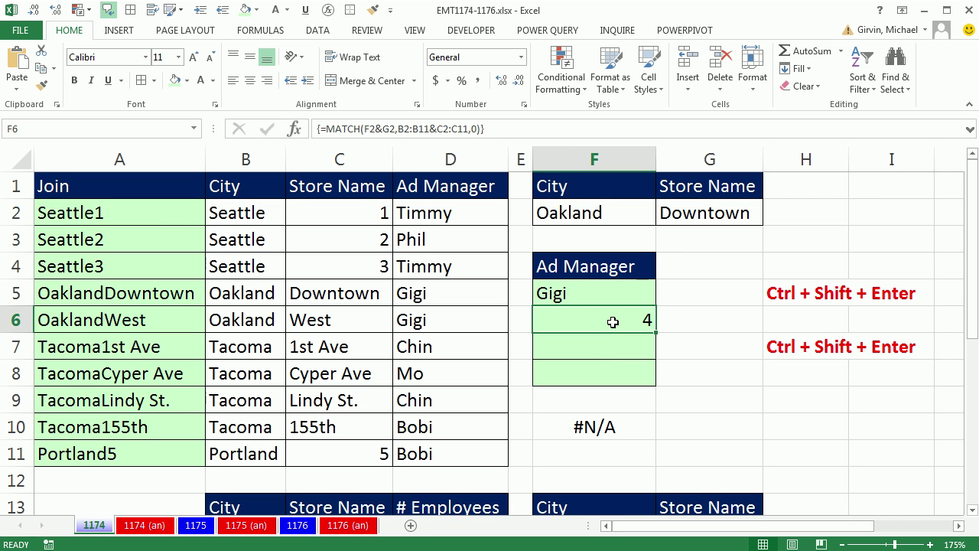
Step: Enter the F6 MATCH formula normally to compare its formula bar display, and restore it as an array formula
double_click(613, 322)
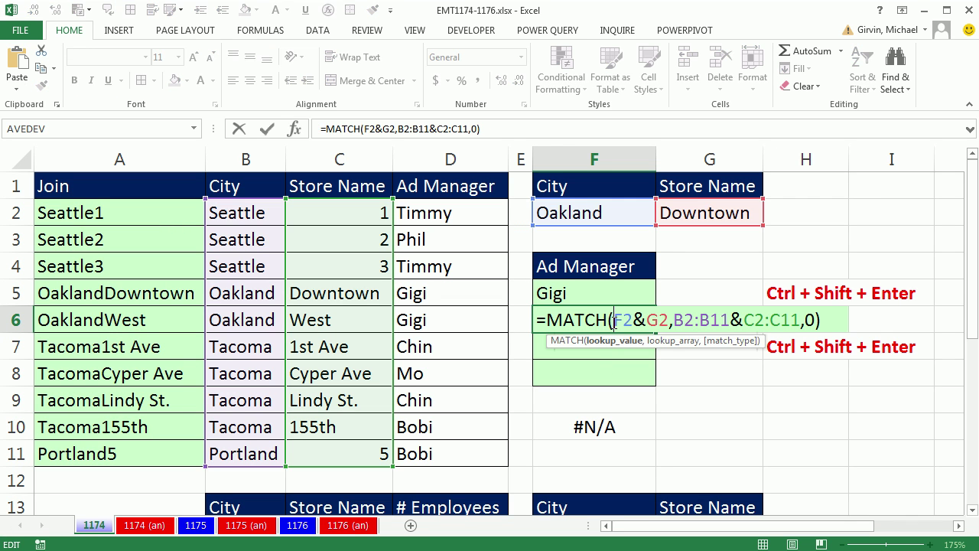
key(Return)
click(592, 322)
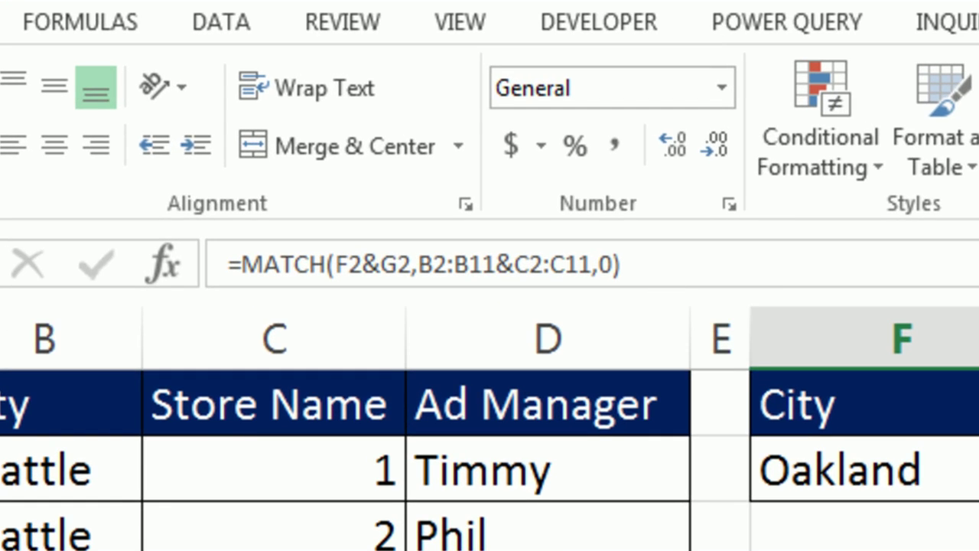
key(F2)
key(ctrl+shift+Return)
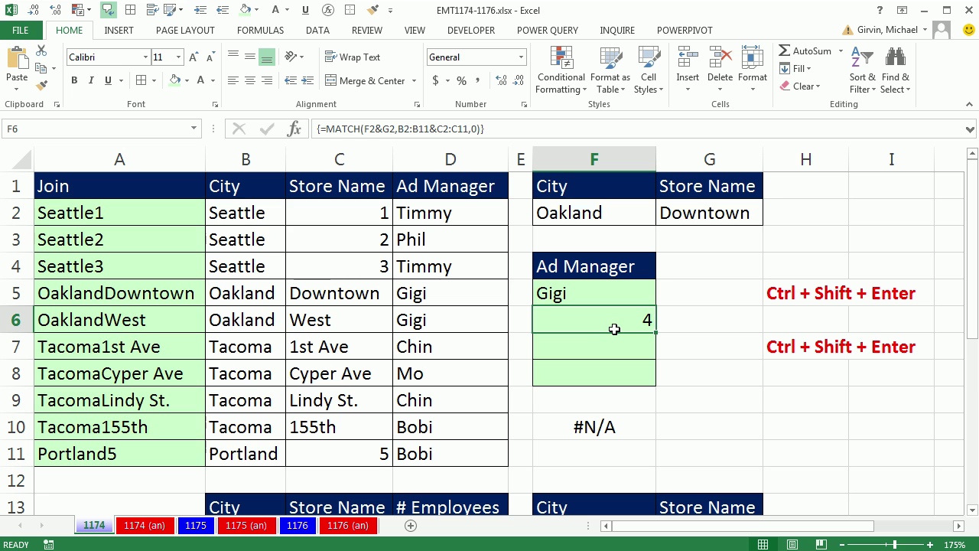
Step: Nest the MATCH formula in F6 as the row number of an INDEX function with array D2:D11
key(F2)
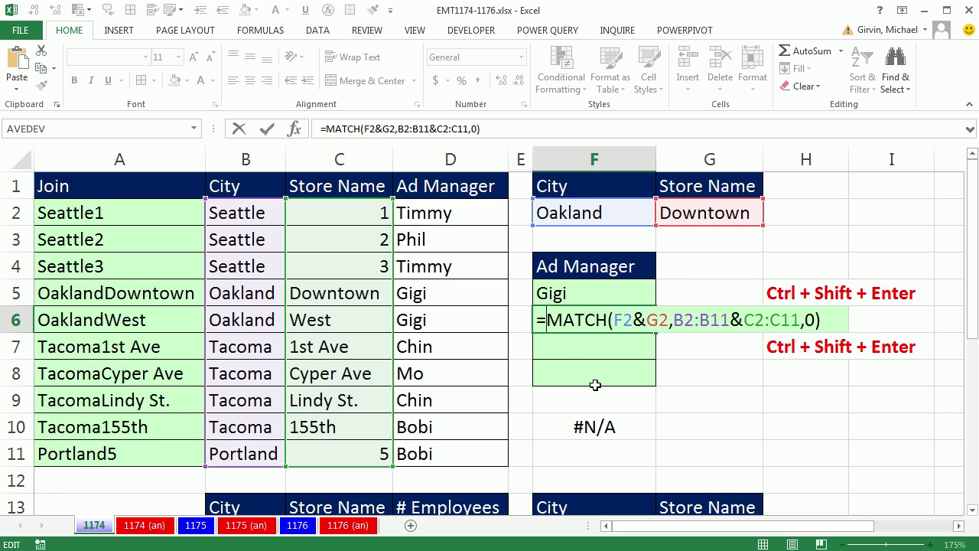
key(Home)
key(Right)
text(INDEX()
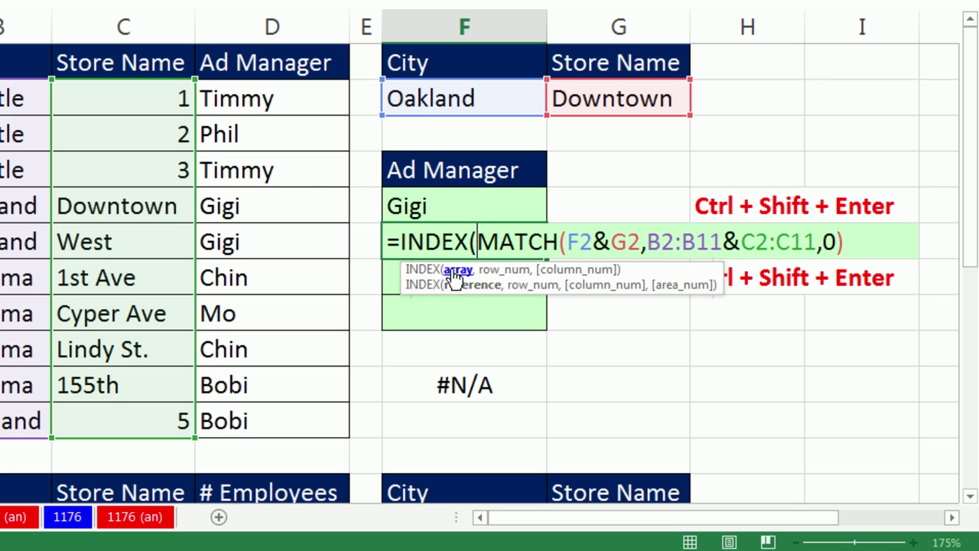
drag(270, 98, 271, 422)
text(,)
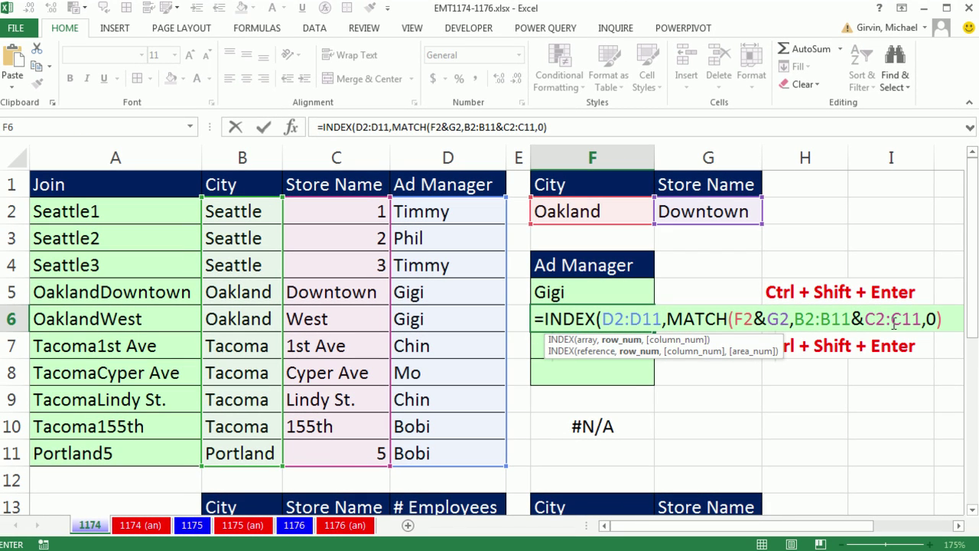
Step: Close the INDEX formula in F6, try entering it normally, and enter it as an array formula
click(947, 320)
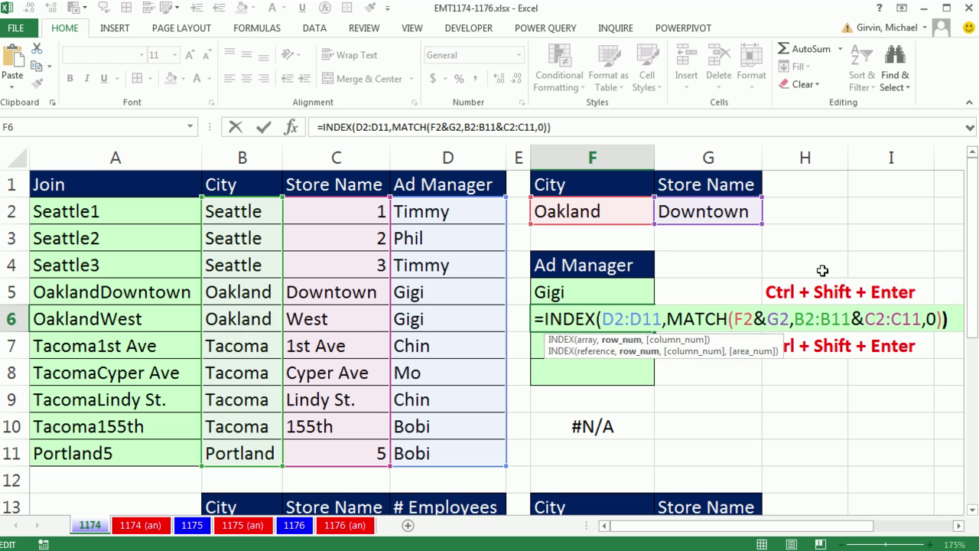
key(Return)
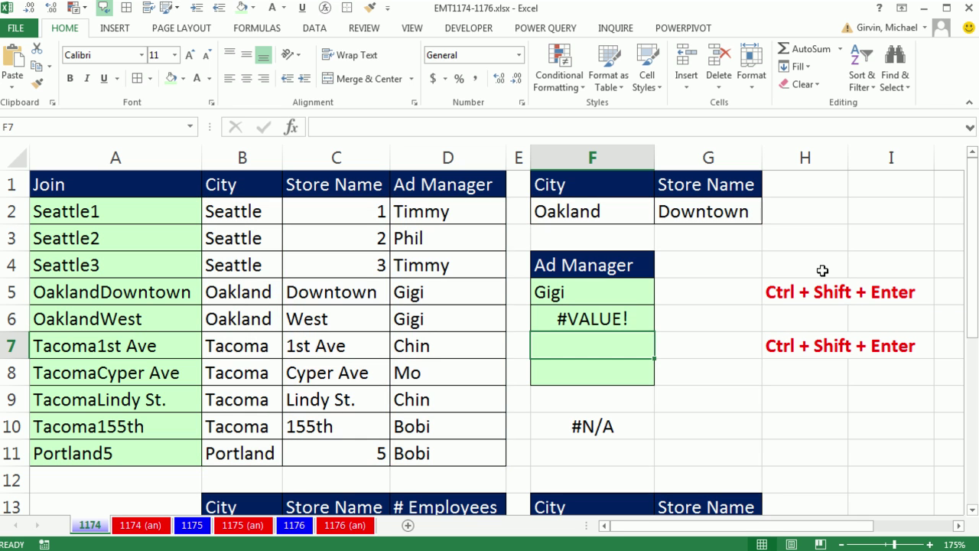
double_click(607, 319)
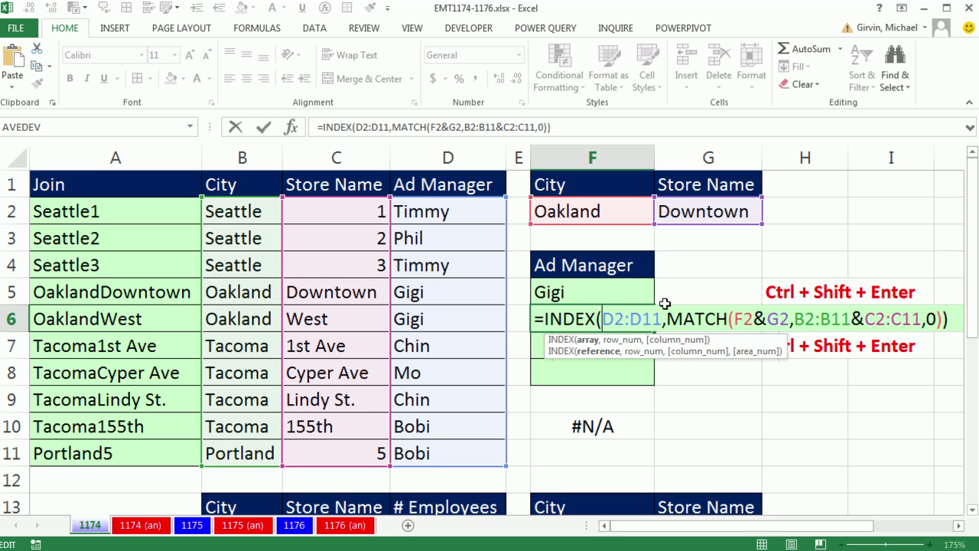
key(ctrl+shift+Return)
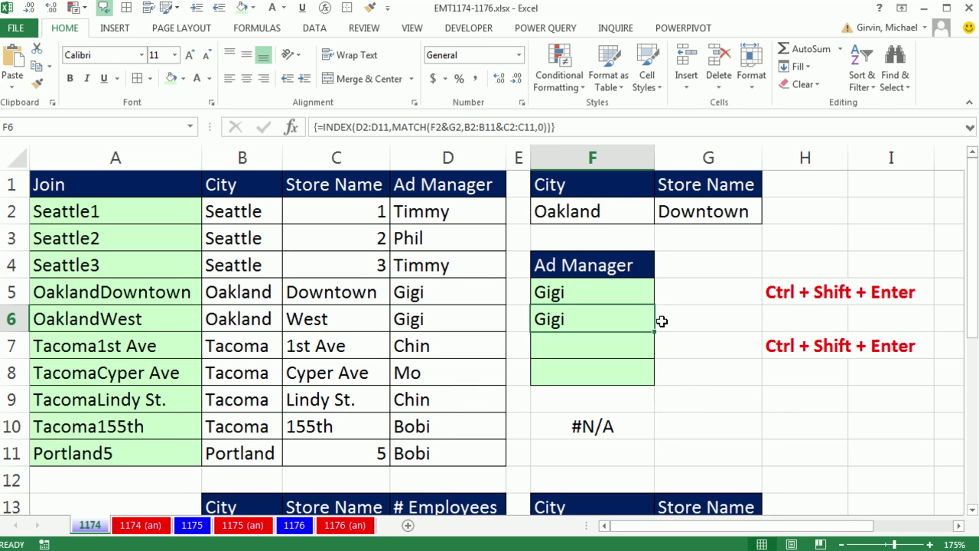
Step: Copy the INDEX and MATCH formula text from F6 without its equals sign, leaving the cell's formula intact
key(F2)
key(Home)
key(Right)
key(shift+End)
key(ctrl+c)
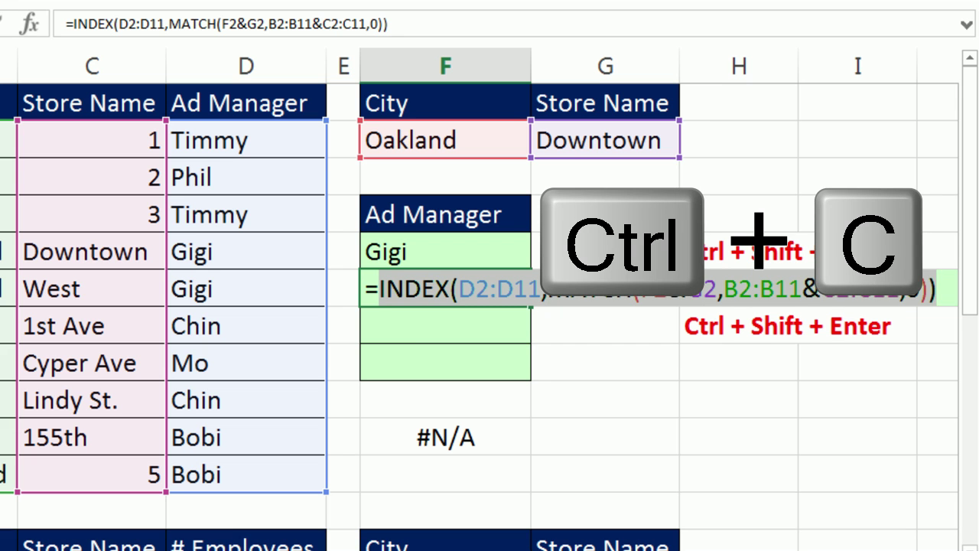
key(Escape)
Step: Paste the copied formula text into F7 and put an equals sign in front of it
click(411, 324)
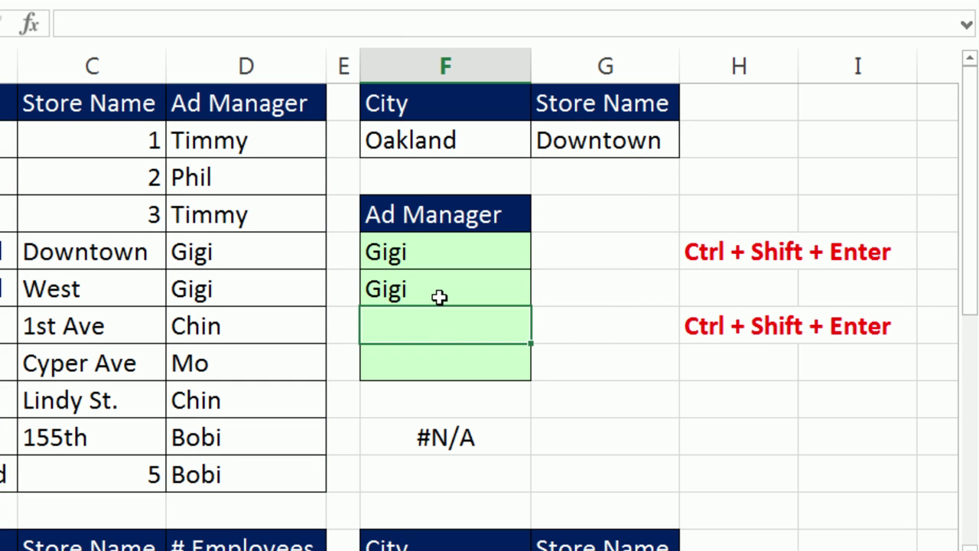
key(F2)
key(ctrl+v)
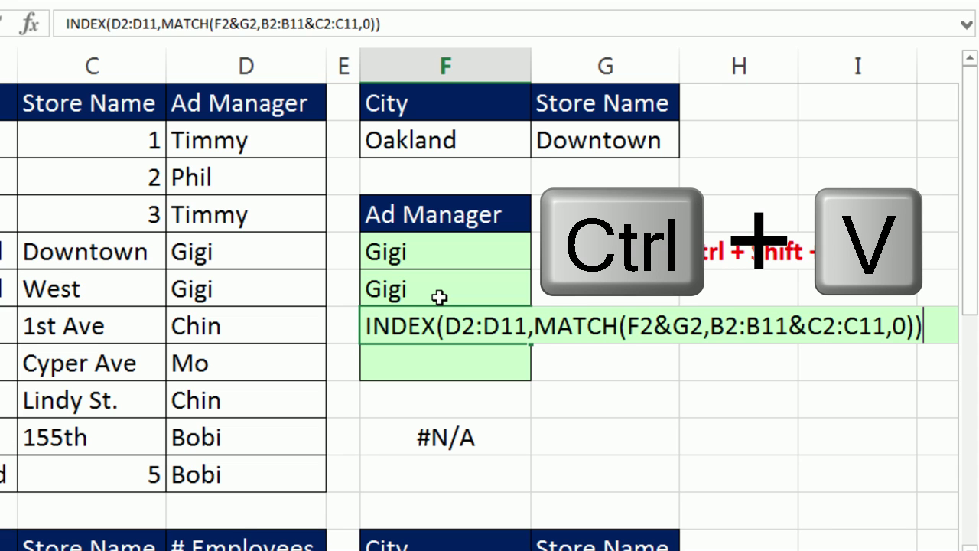
click(366, 325)
text(=)
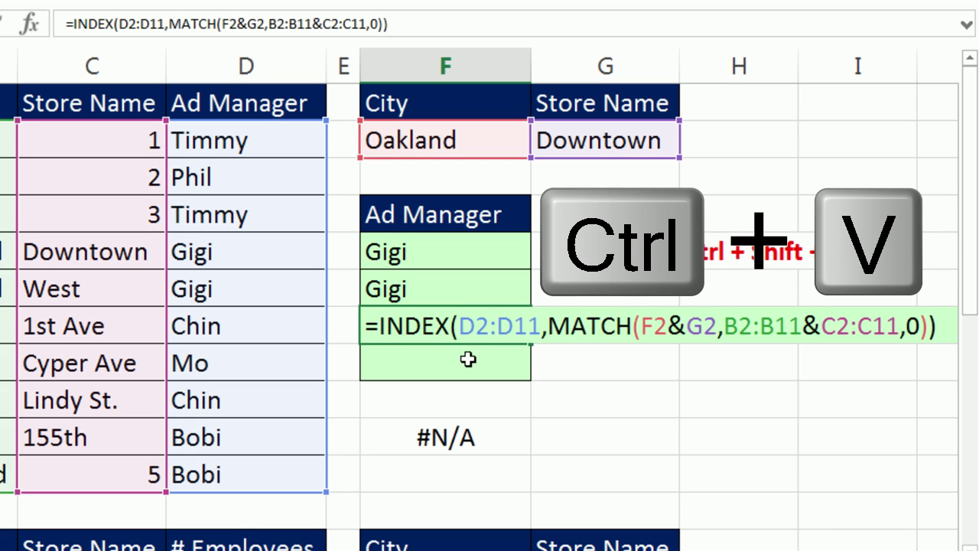
Step: Insert a nested INDEX function in F7 that takes the MATCH lookup array B2:B11&C2:C11 as its array argument
click(724, 329)
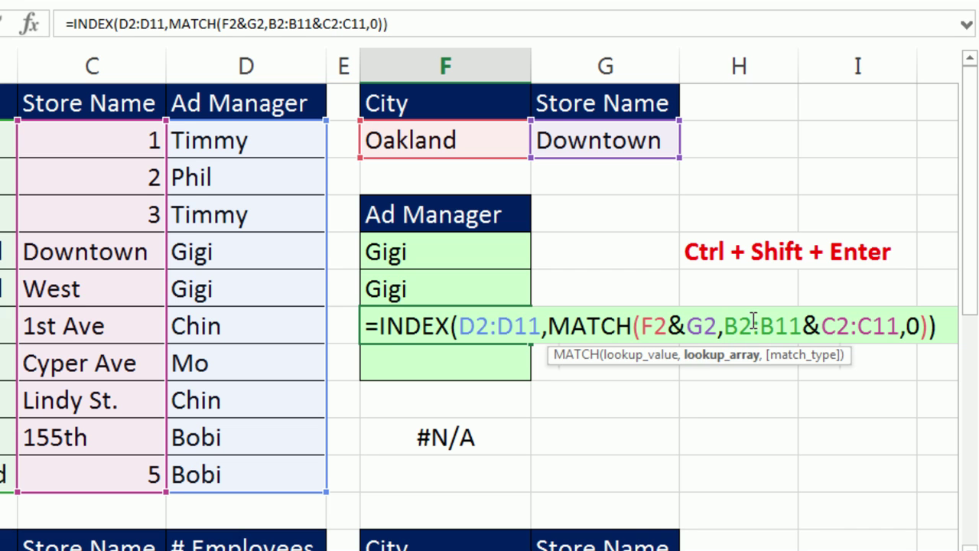
click(732, 361)
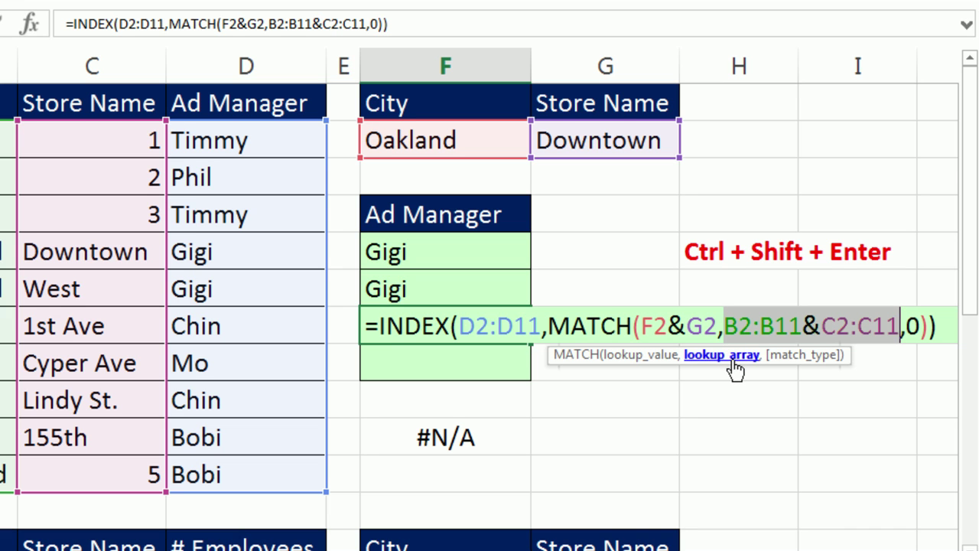
click(726, 326)
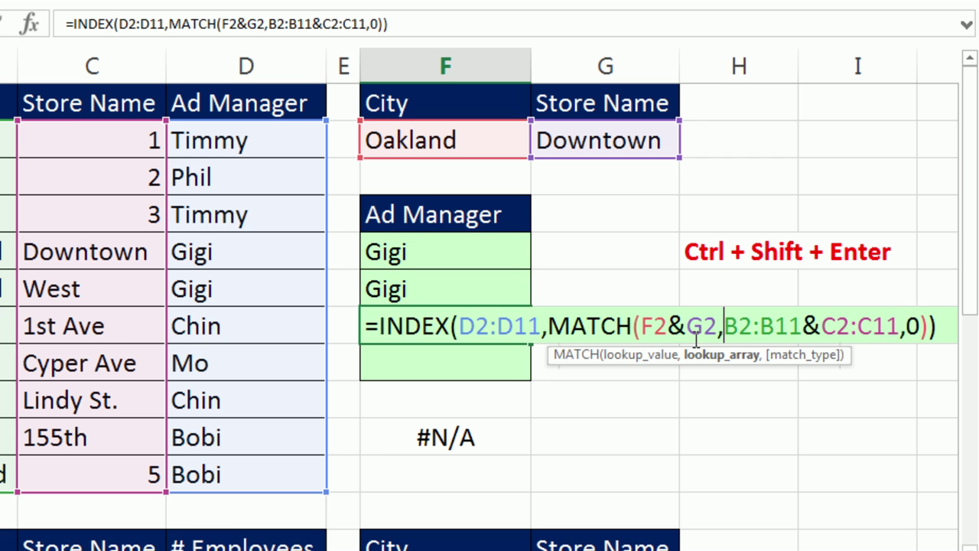
text(in)
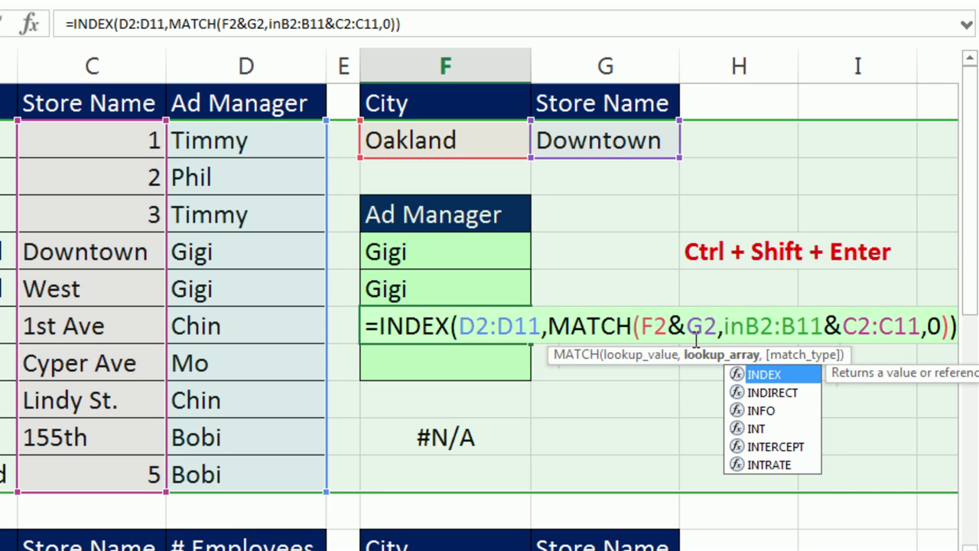
key(Tab)
click(784, 392)
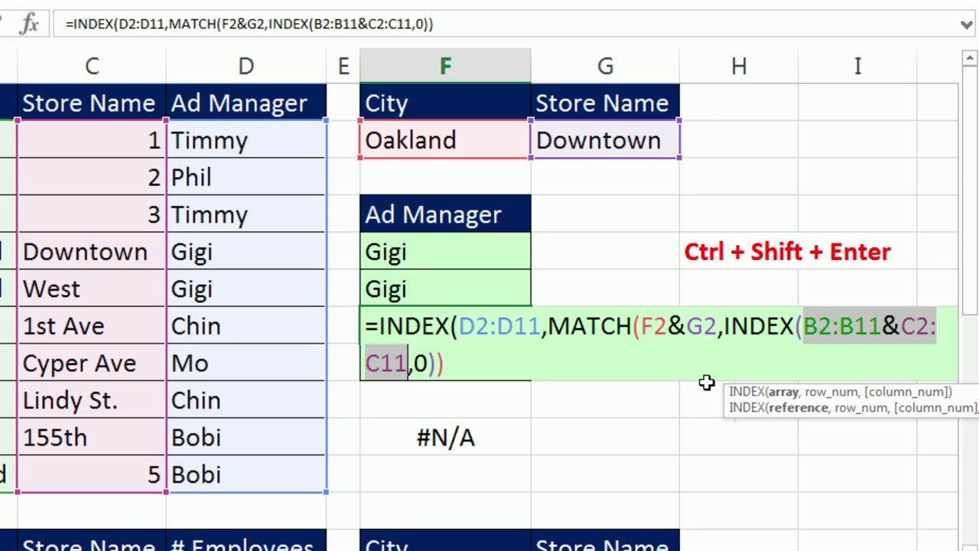
Step: Complete the nested INDEX in F7 after C2:C11 with an empty row number argument and a closing parenthesis
click(400, 364)
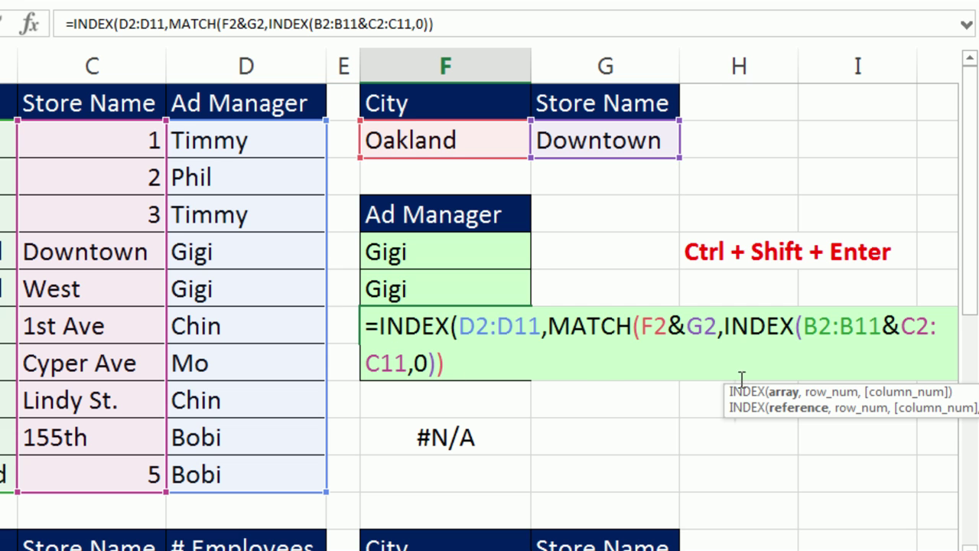
drag(722, 399, 310, 406)
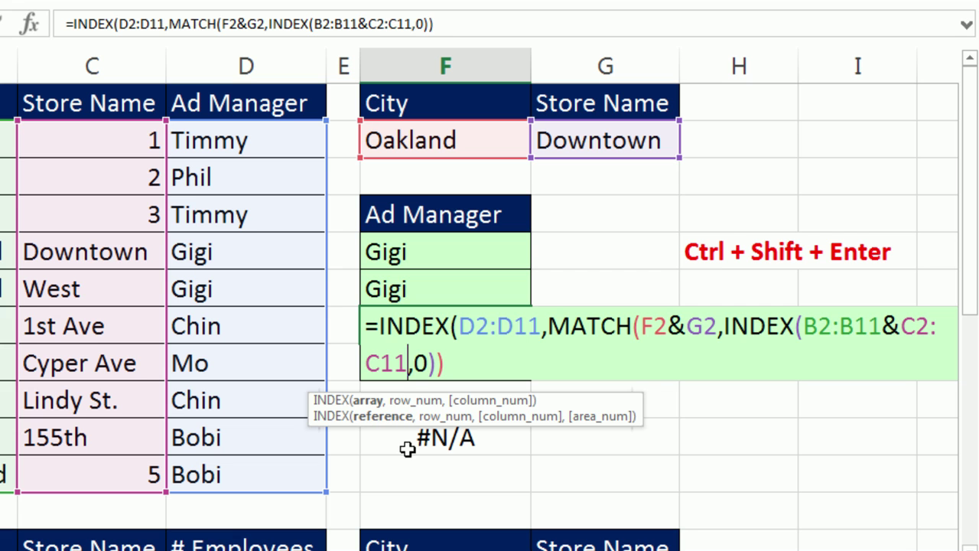
text(,)
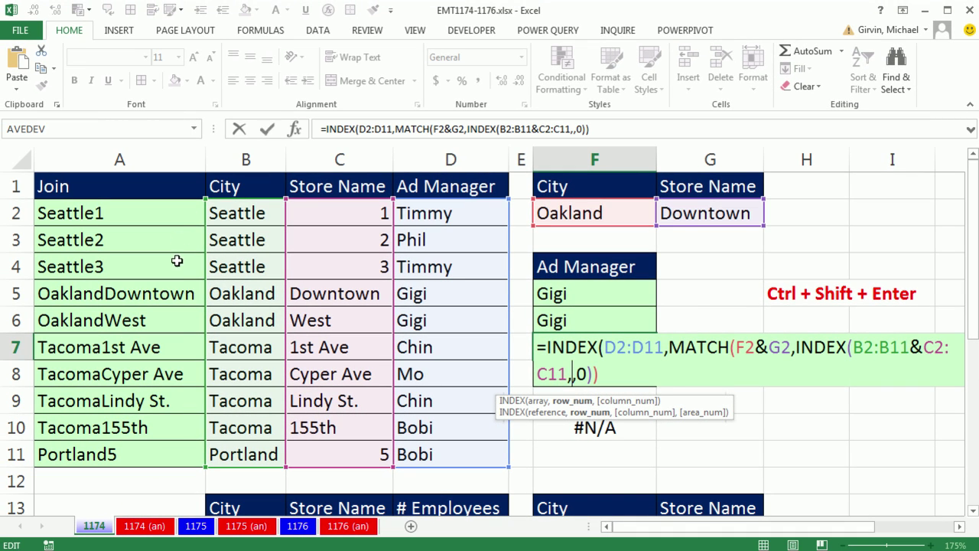
text())
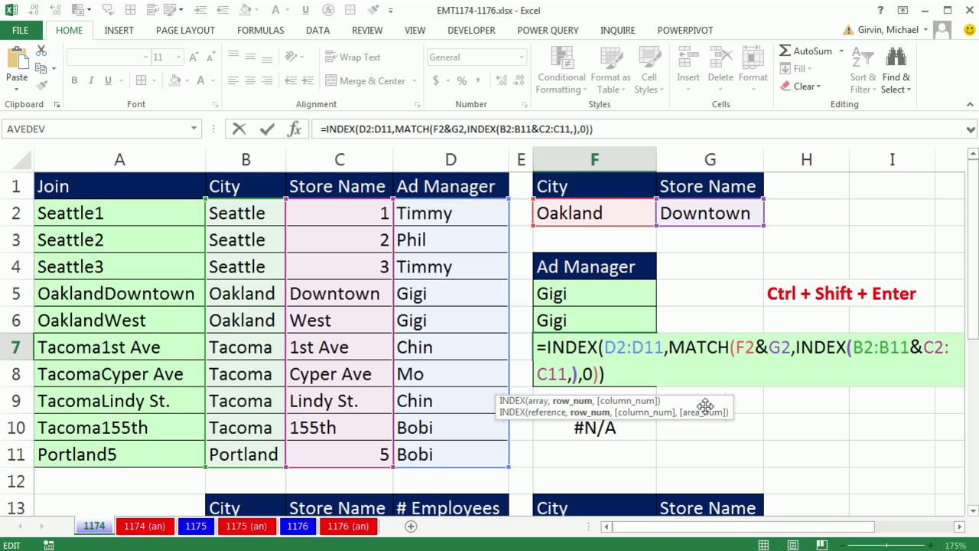
Step: Evaluate the nested INDEX in F7 to examine its array, restore the references, and enter the formula normally
click(852, 357)
click(537, 400)
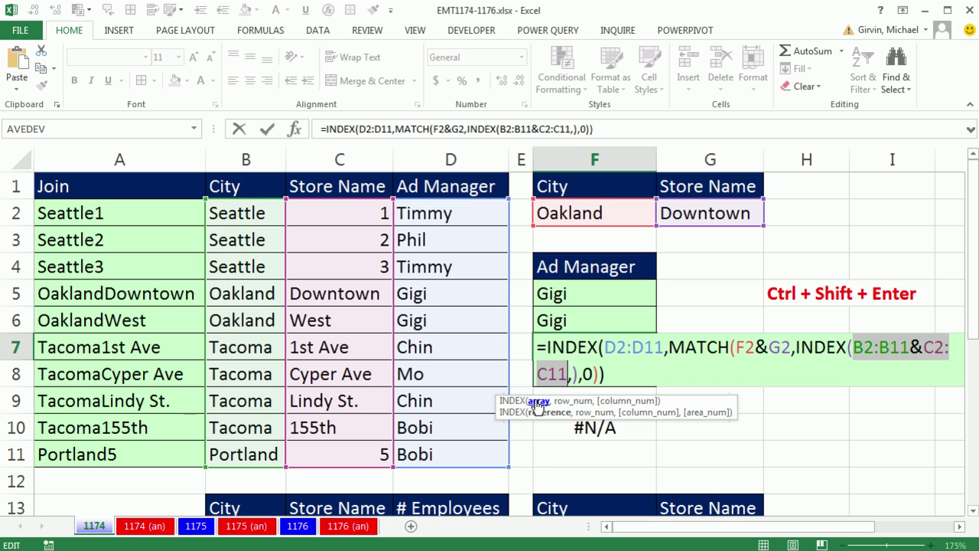
click(560, 401)
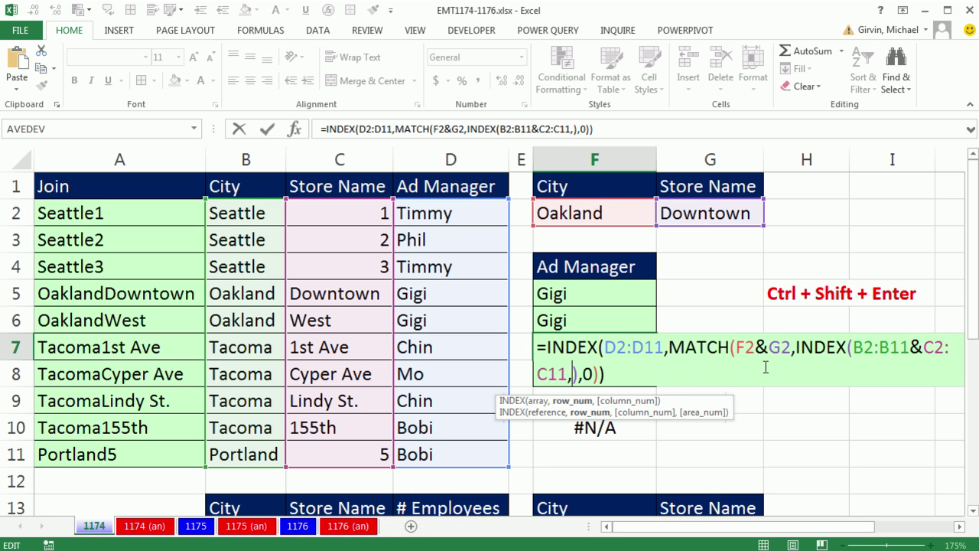
drag(796, 350, 591, 390)
key(F9)
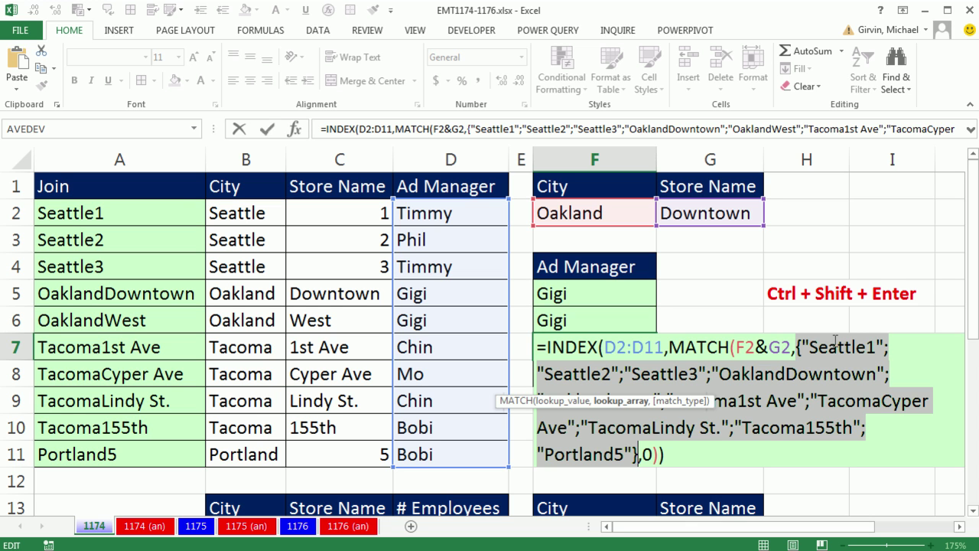
key(ctrl+z)
key(ctrl+shift+Return)
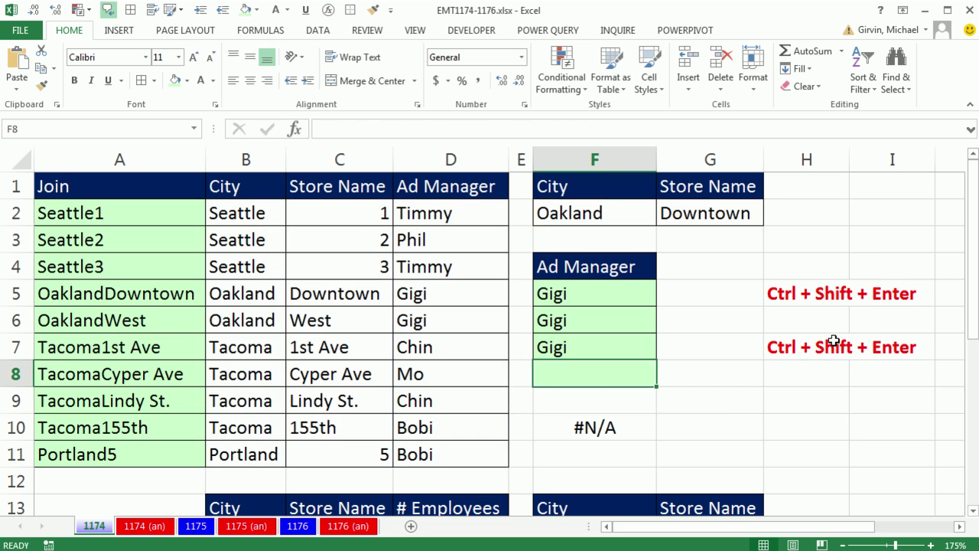
Step: Reopen the F7 formula to examine the nested INDEX's array and empty row number arguments, and return to cell F8
double_click(619, 348)
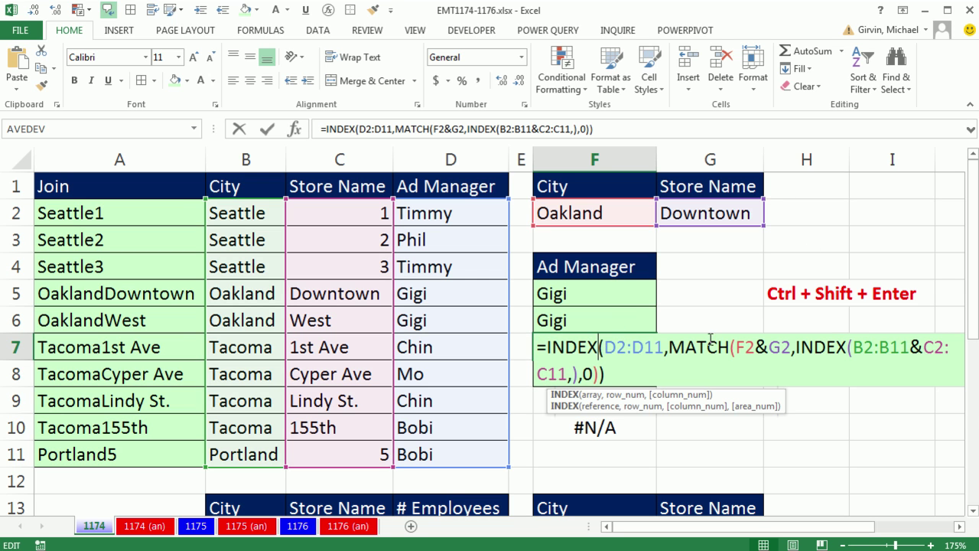
click(849, 346)
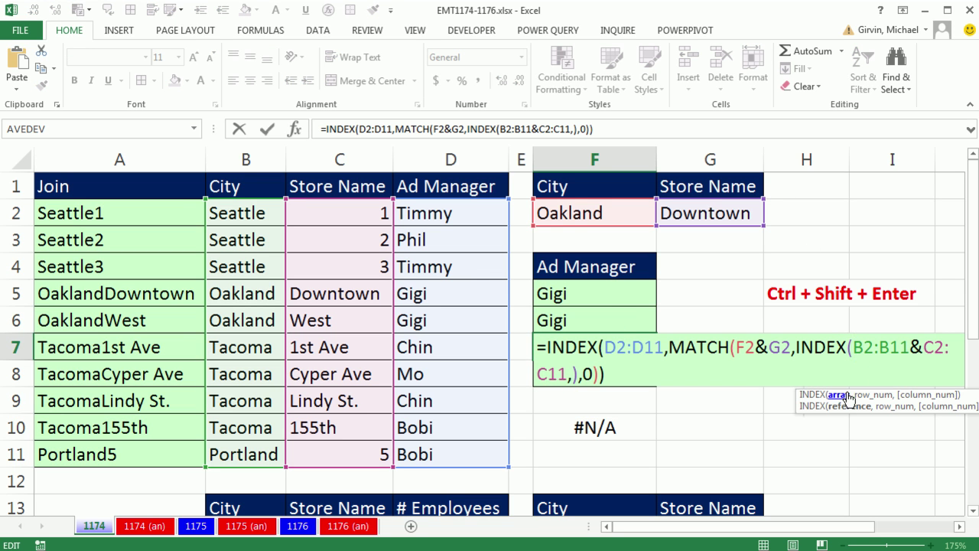
click(839, 395)
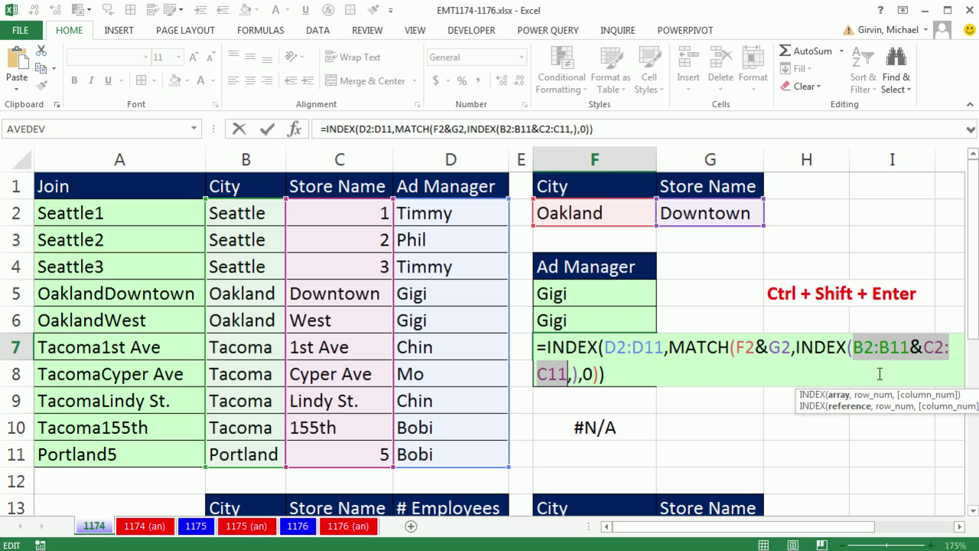
key(Right)
key(Right)
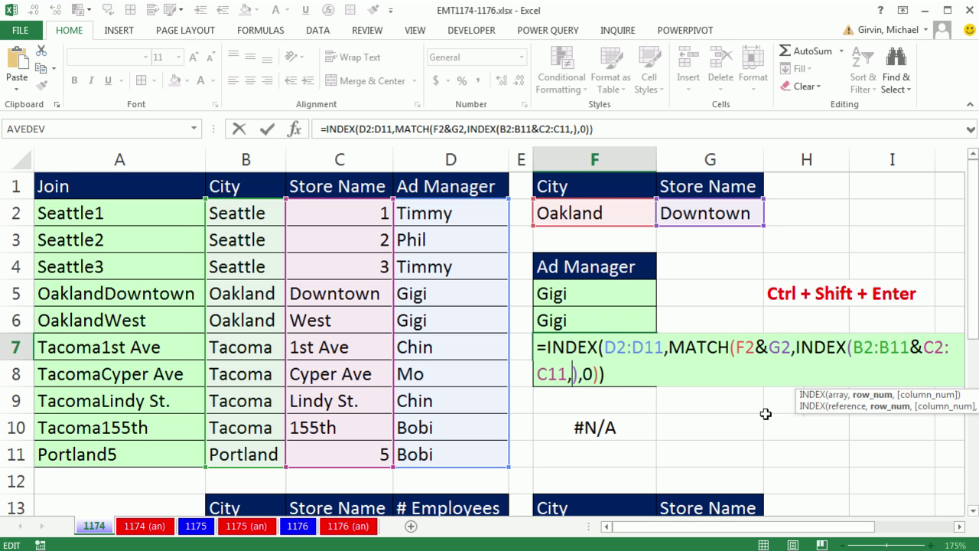
key(ctrl+shift+Return)
click(553, 378)
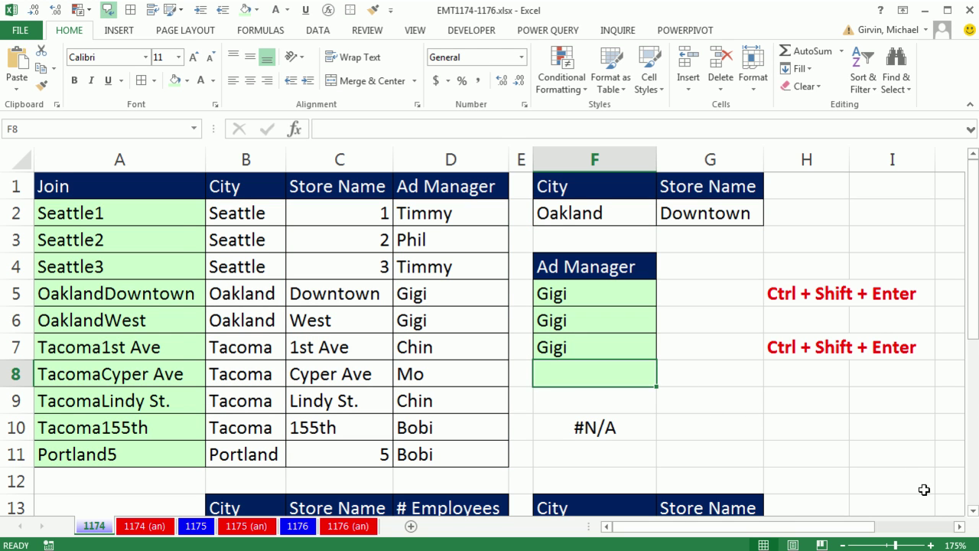
Step: Examine the existing lookup formulas in F5, F6 and F7, and return to the empty cell F8
text(=)
key(Escape)
double_click(553, 322)
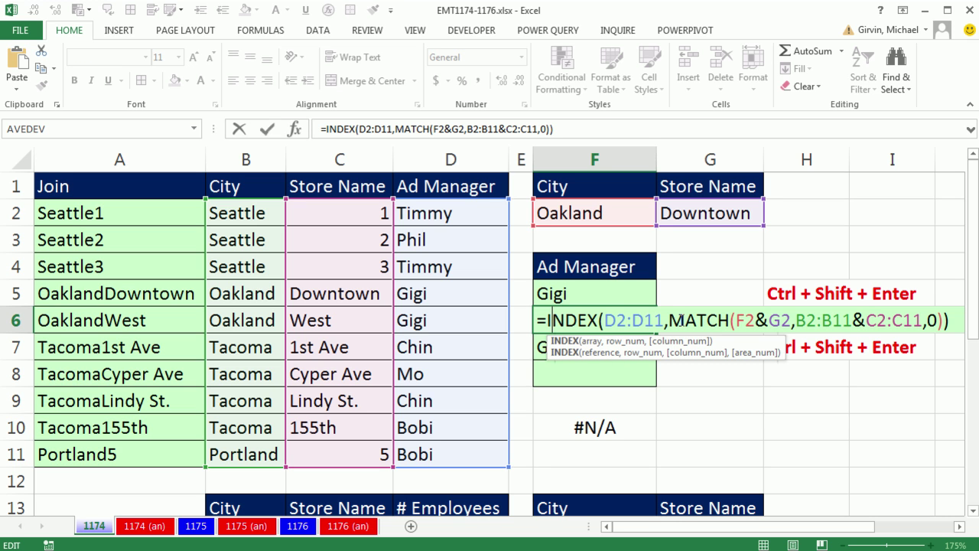
key(Escape)
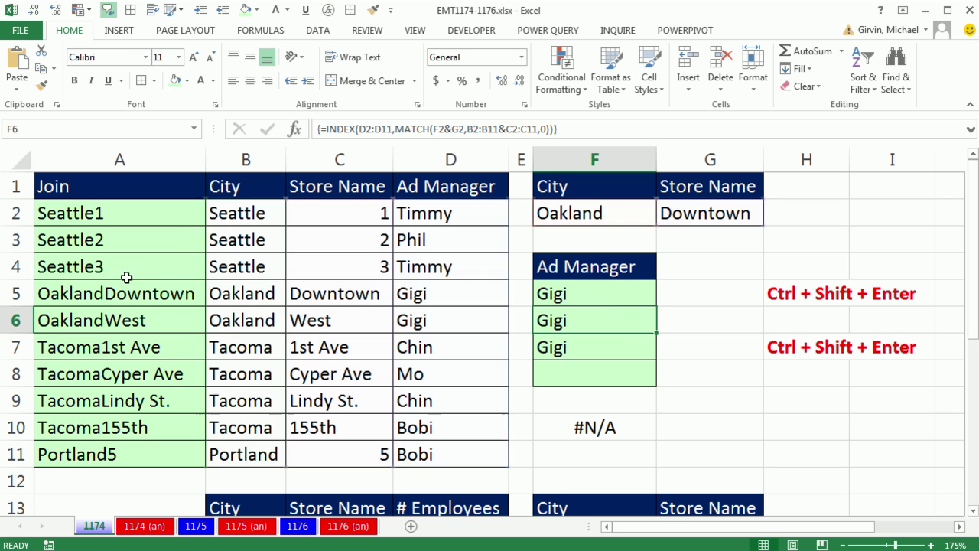
click(562, 294)
double_click(562, 293)
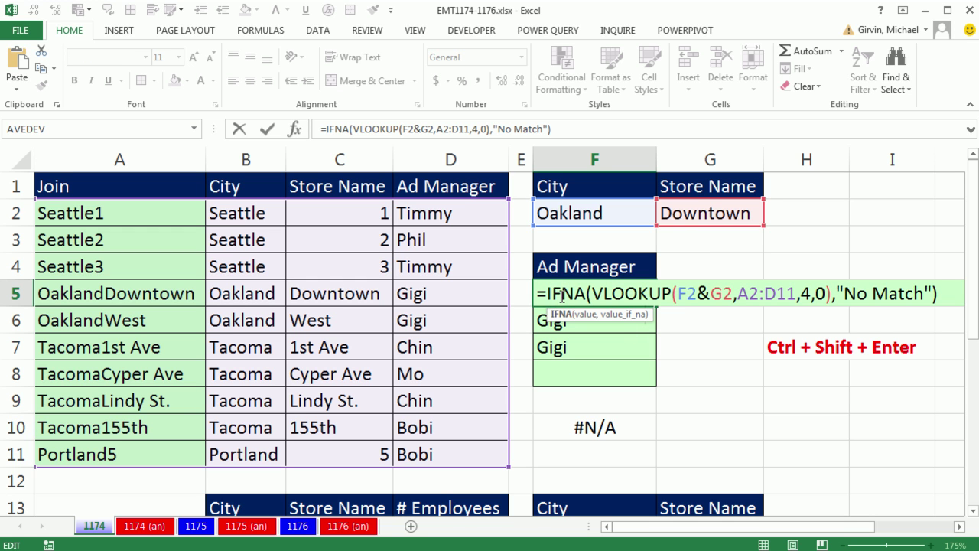
click(579, 322)
double_click(579, 321)
key(Escape)
double_click(579, 337)
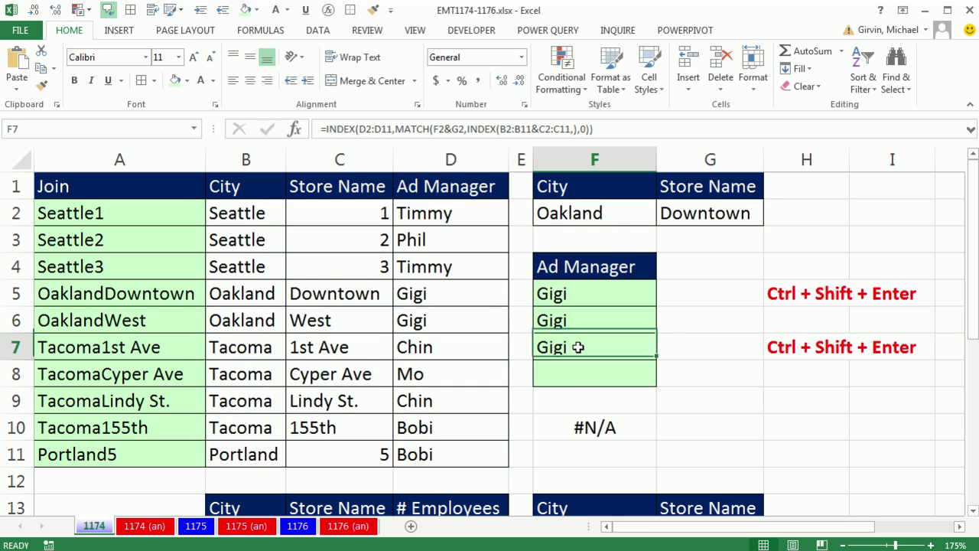
key(Escape)
click(601, 369)
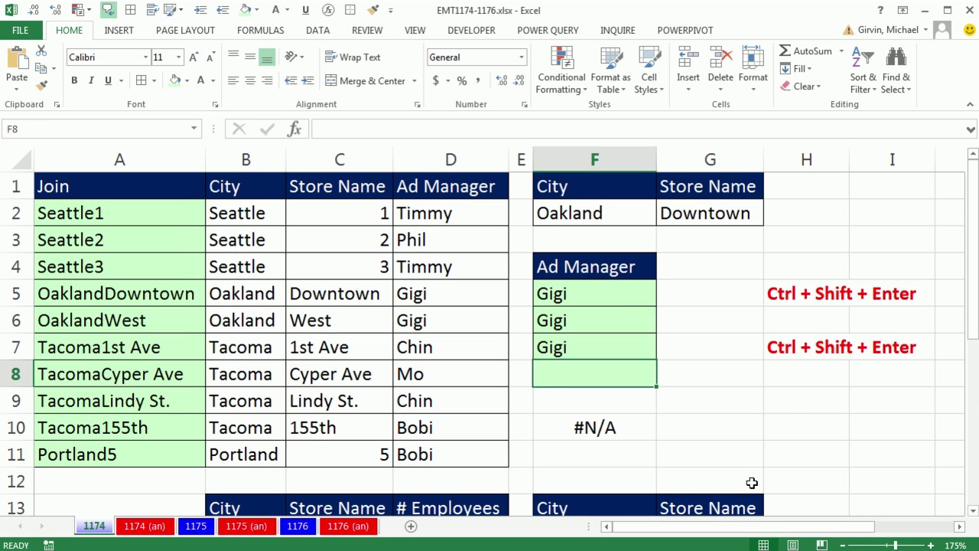
Step: Start a VLOOKUP formula in F8 with the joined city and store name, F2&G2, as the lookup value
text(=vl)
key(Tab)
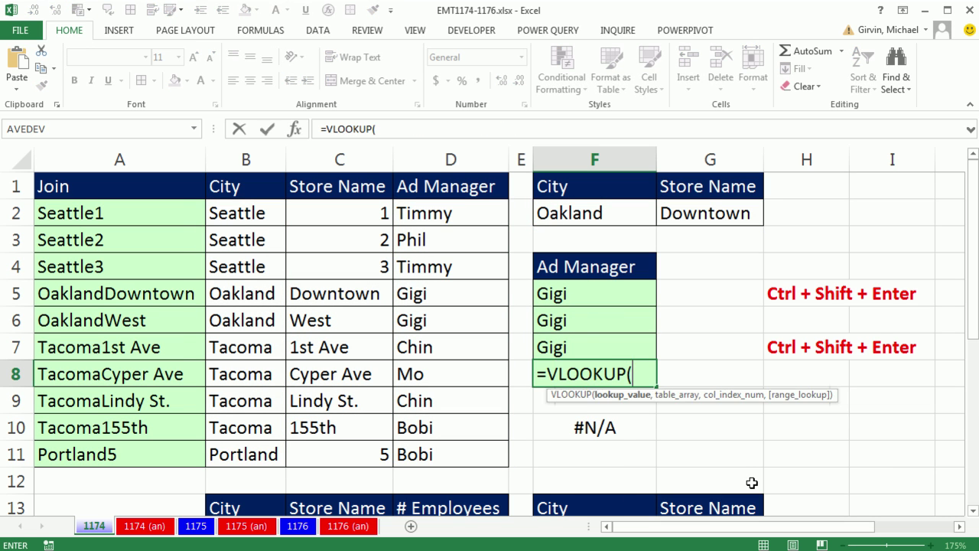
click(594, 216)
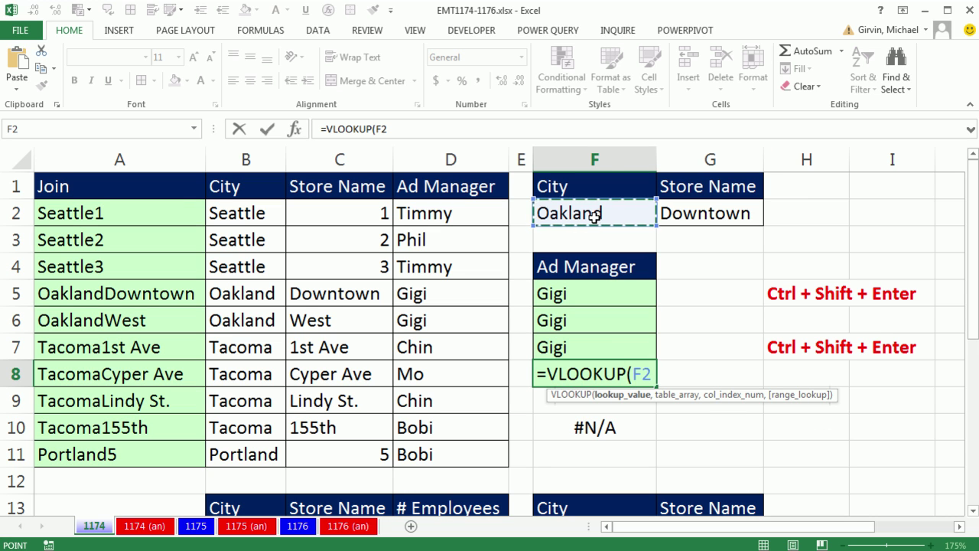
text(&)
click(667, 214)
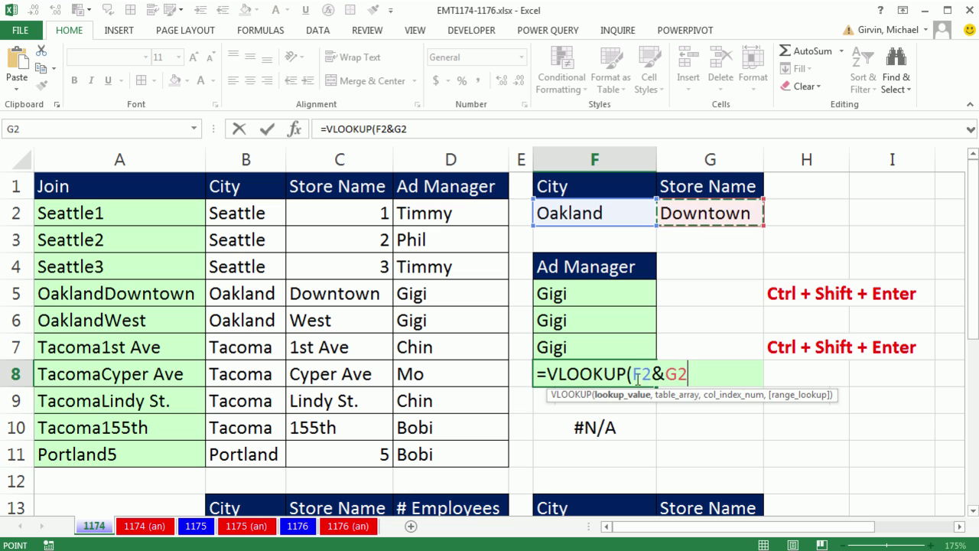
text(,)
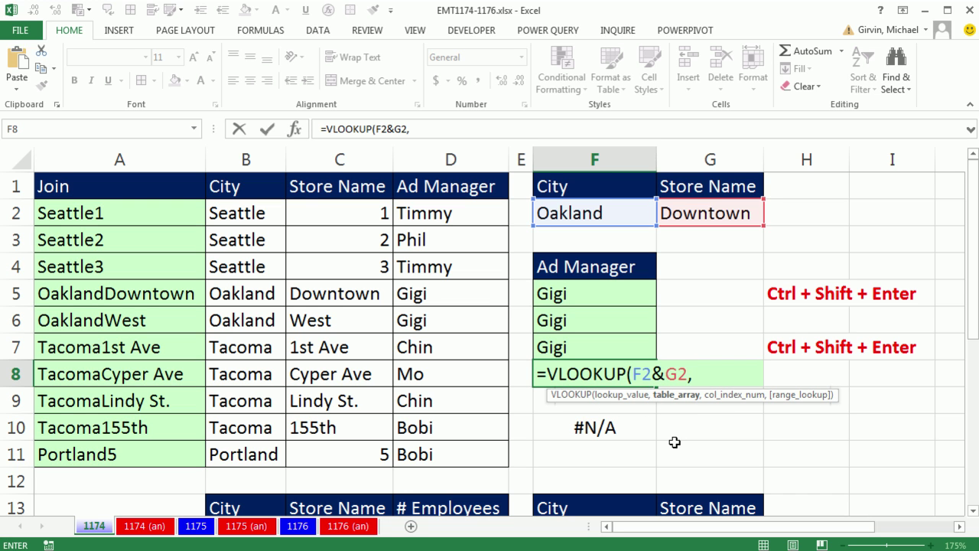
Step: Nest CHOOSE as the VLOOKUP table array, leaving its index number empty and using B2:B11&C2:C11 as value1
text(cho)
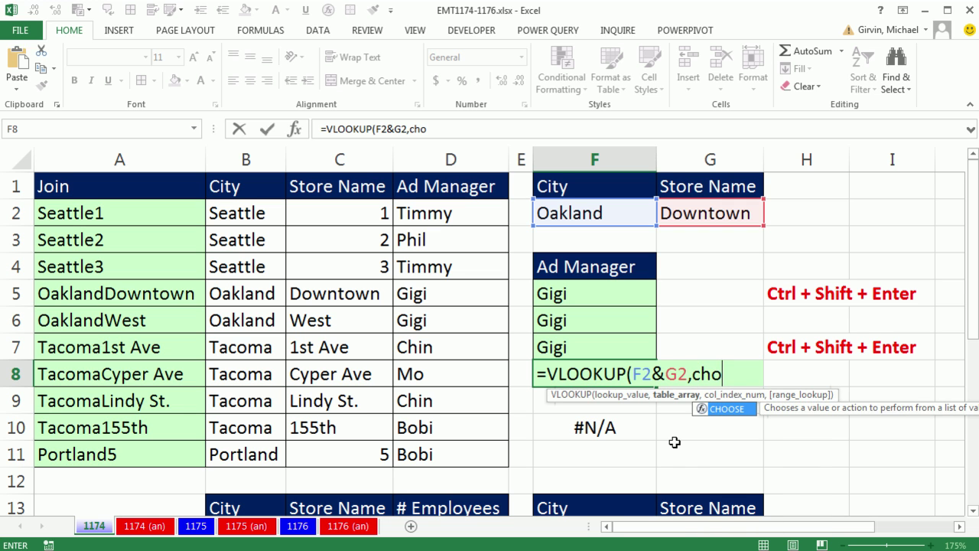
key(Tab)
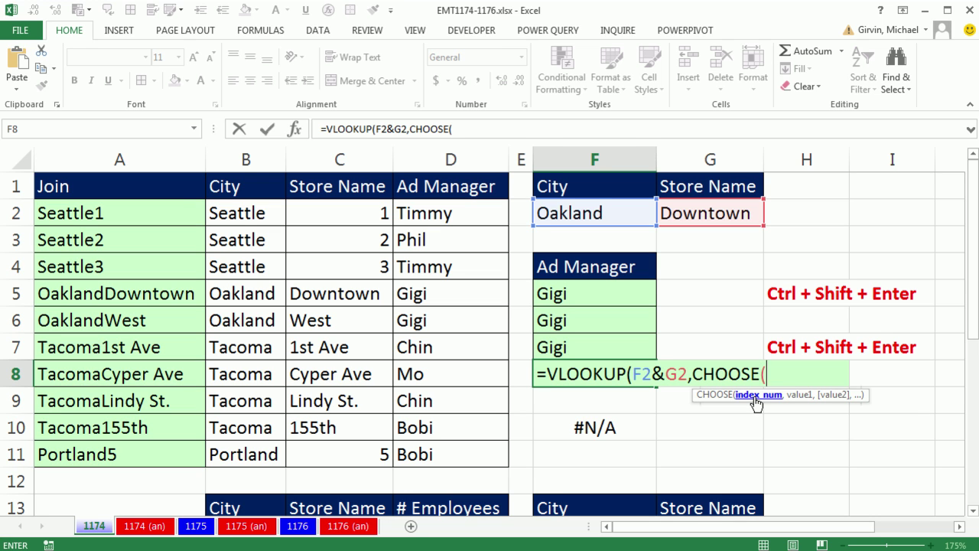
text(,)
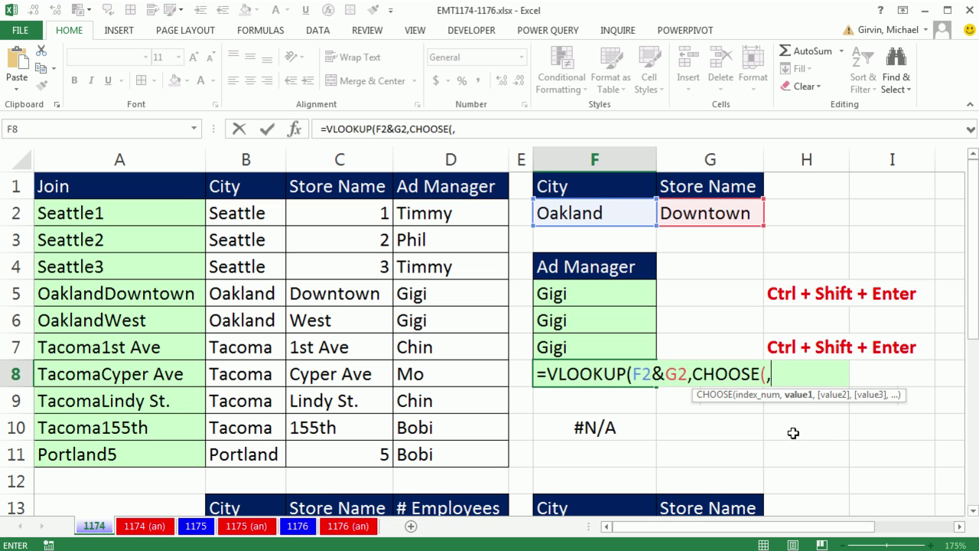
drag(236, 211, 257, 455)
text(&)
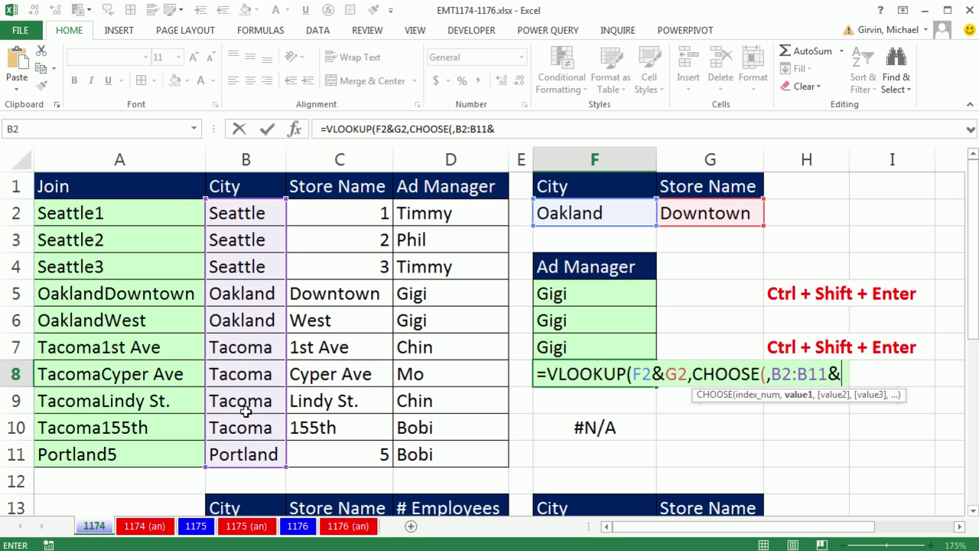
drag(311, 212, 348, 447)
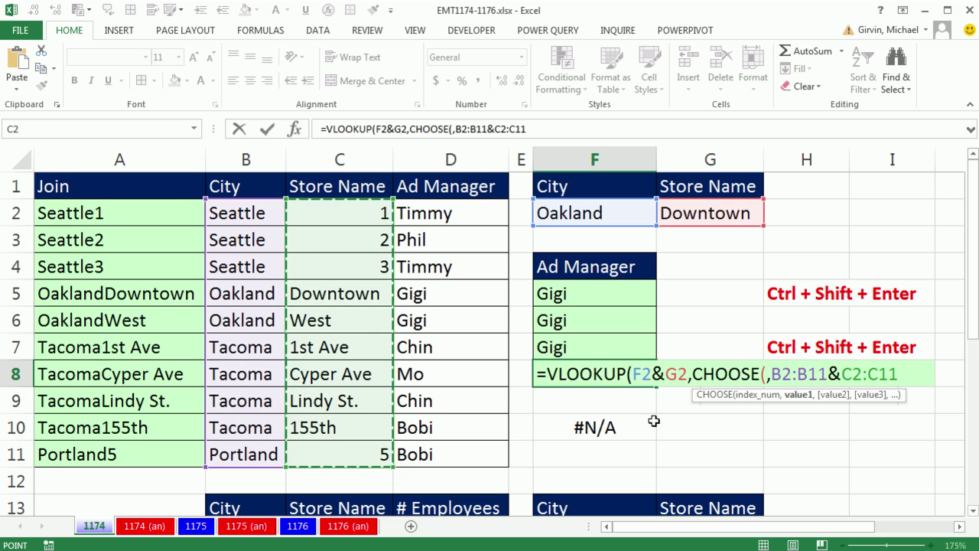
Step: Evaluate CHOOSE's value1 argument in F8 to examine the joined array, and restore the cell references
click(799, 396)
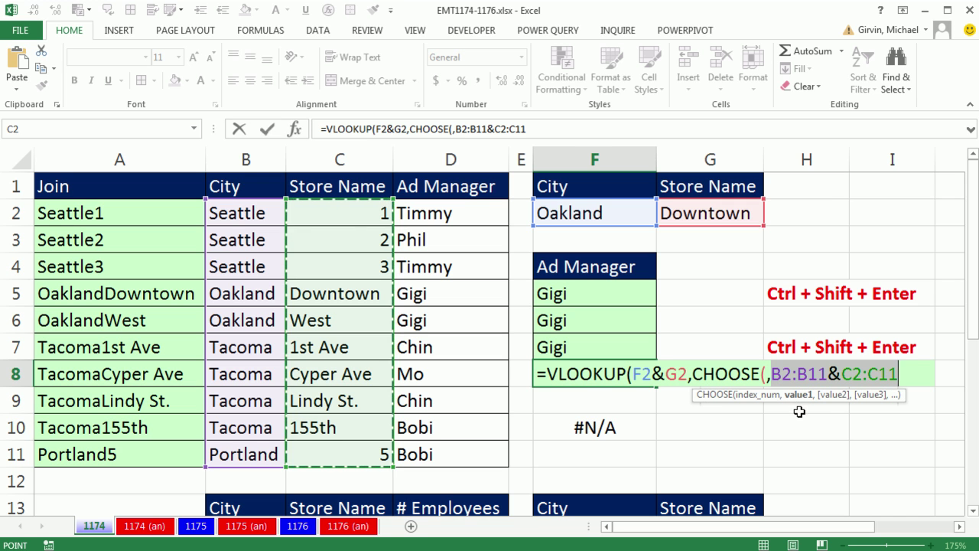
key(F9)
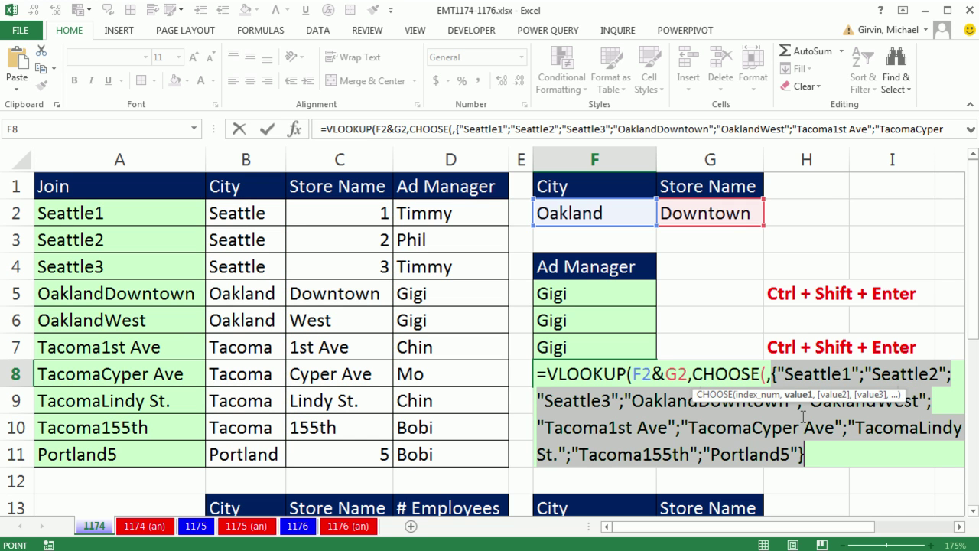
key(ctrl+z)
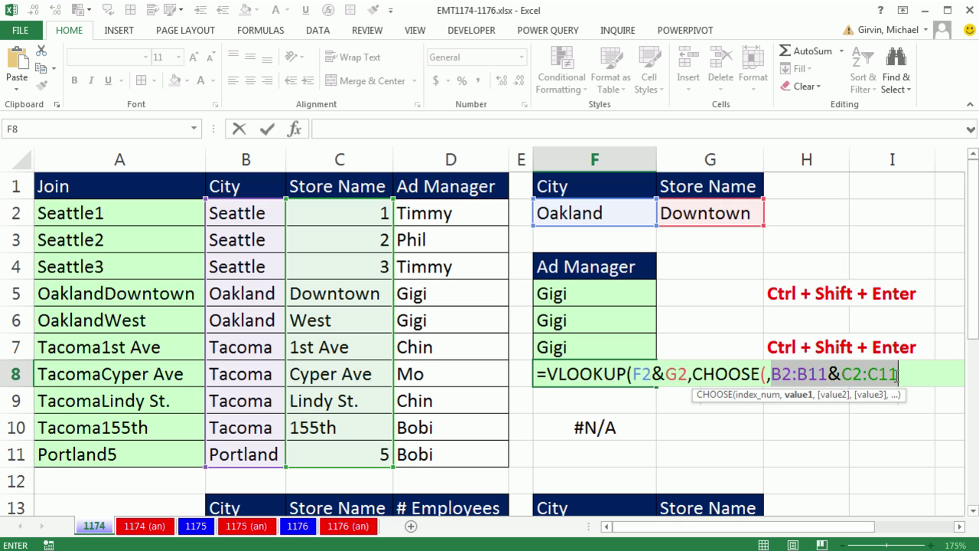
Step: Add the Ad Manager range D2:D11 as CHOOSE's value2 argument and close the function's parenthesis
click(901, 373)
text(,)
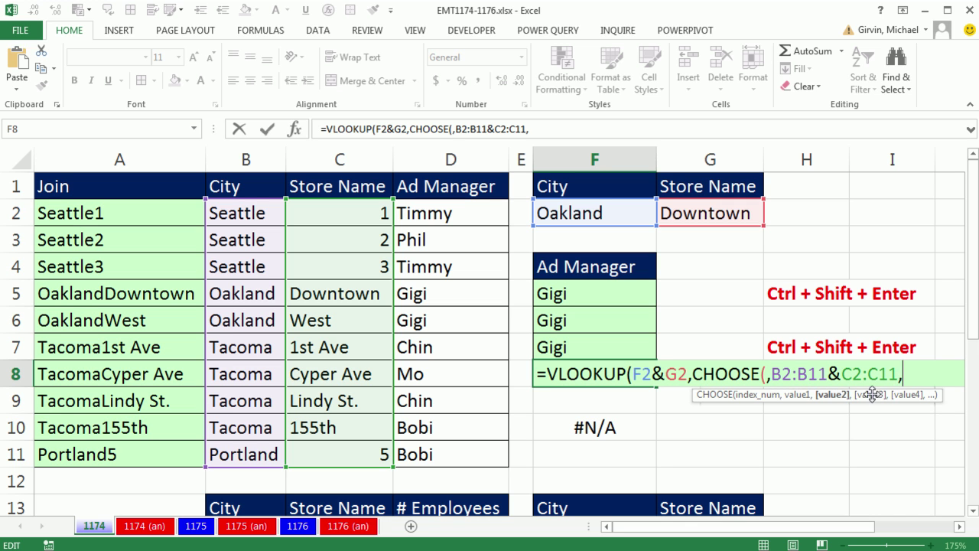
drag(409, 212, 436, 454)
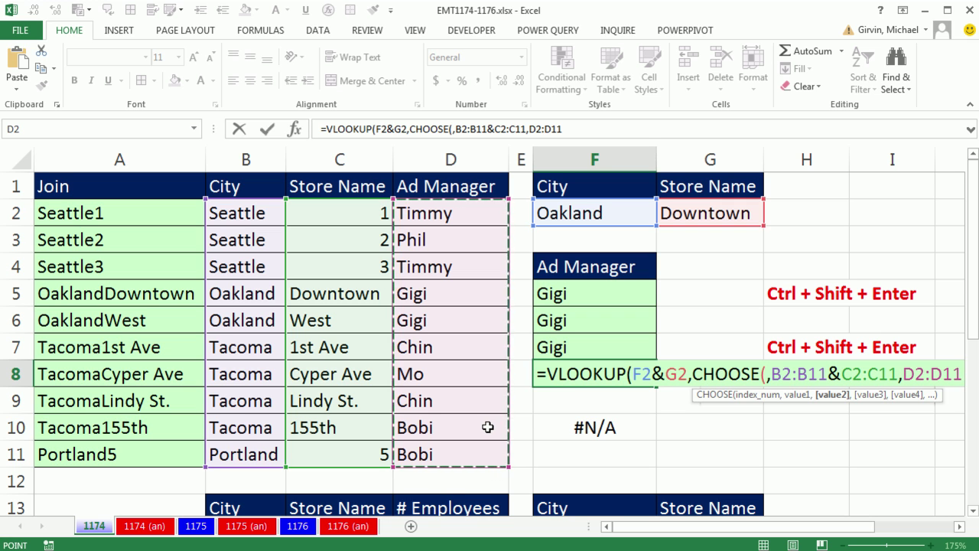
text())
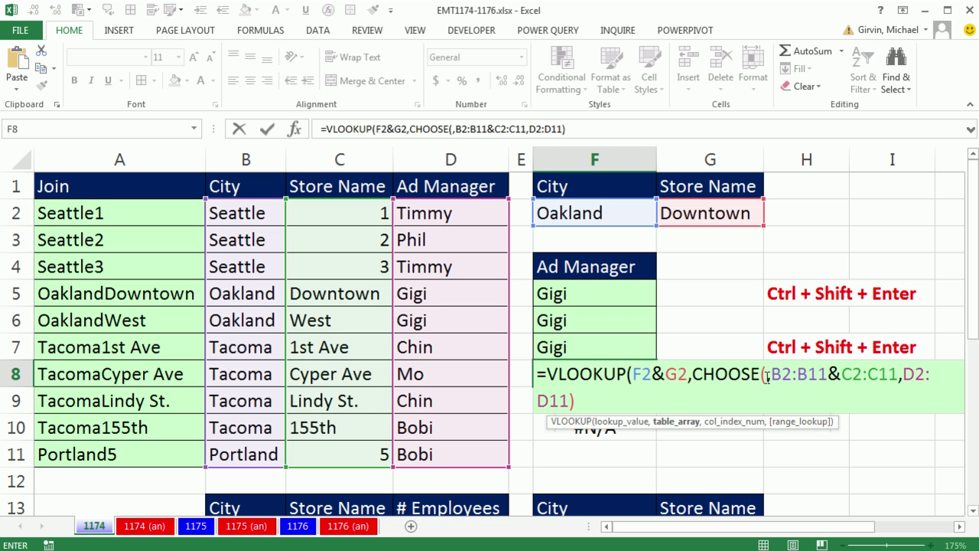
Step: Examine which parts of the CHOOSE function in F8 form its index number, value1 and value2 arguments
click(767, 375)
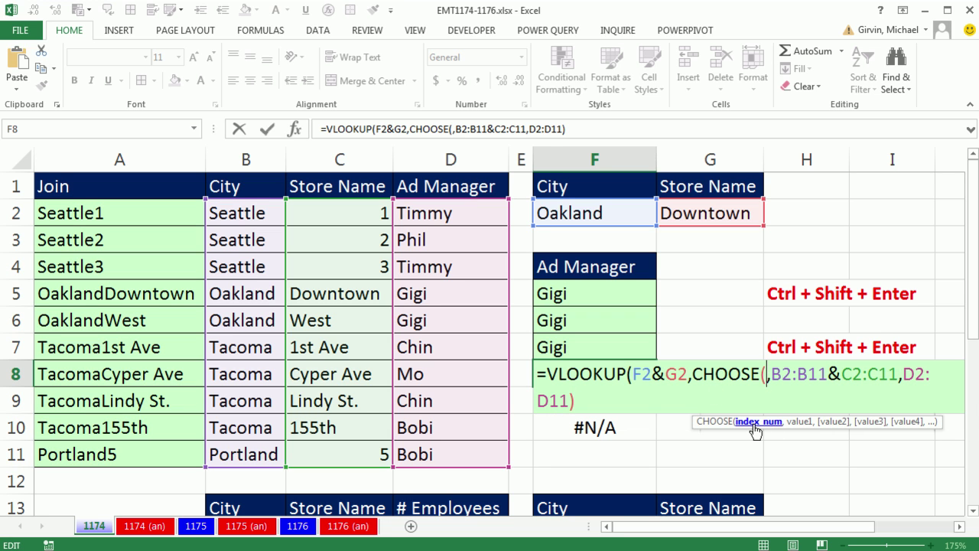
click(796, 421)
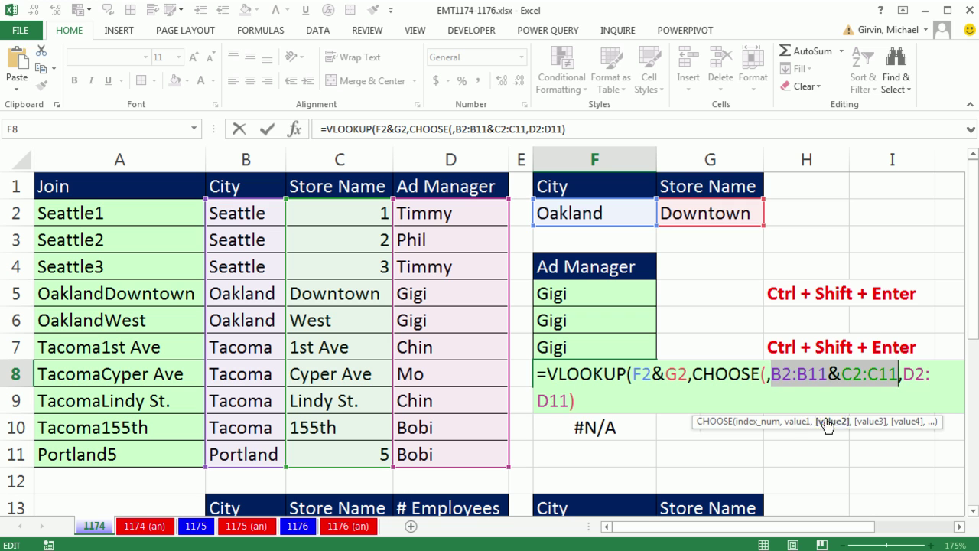
click(827, 422)
click(803, 421)
click(827, 421)
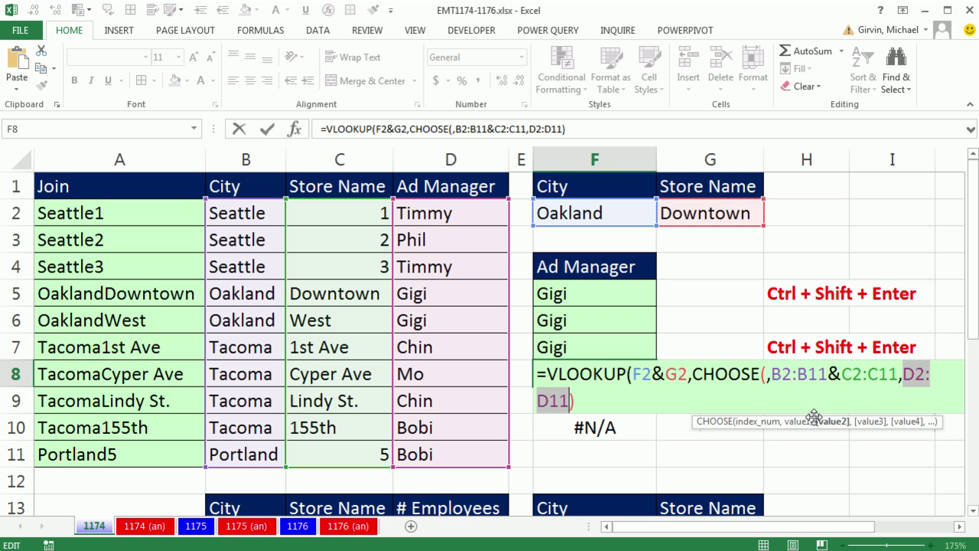
Step: Enter the array constant {1,2} as CHOOSE's index number argument in F8
click(756, 421)
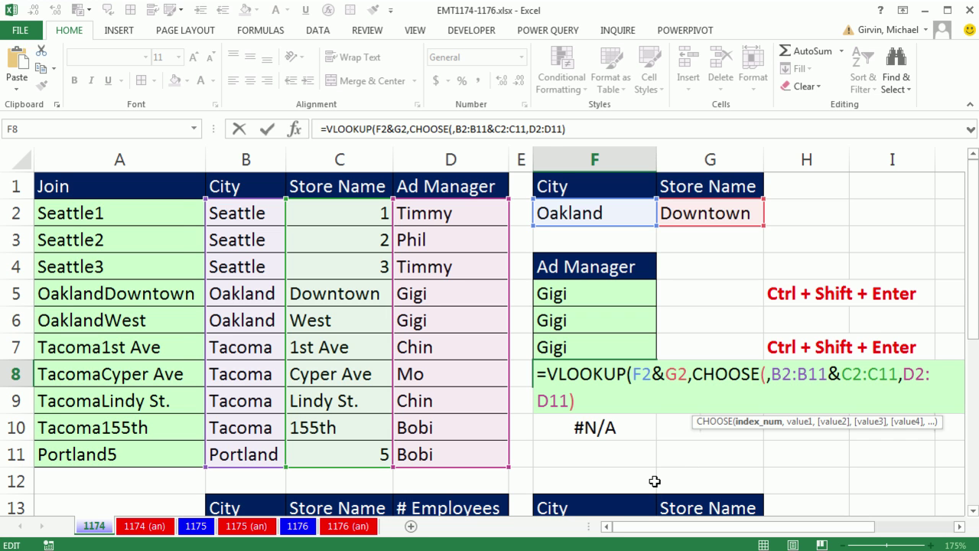
text({)
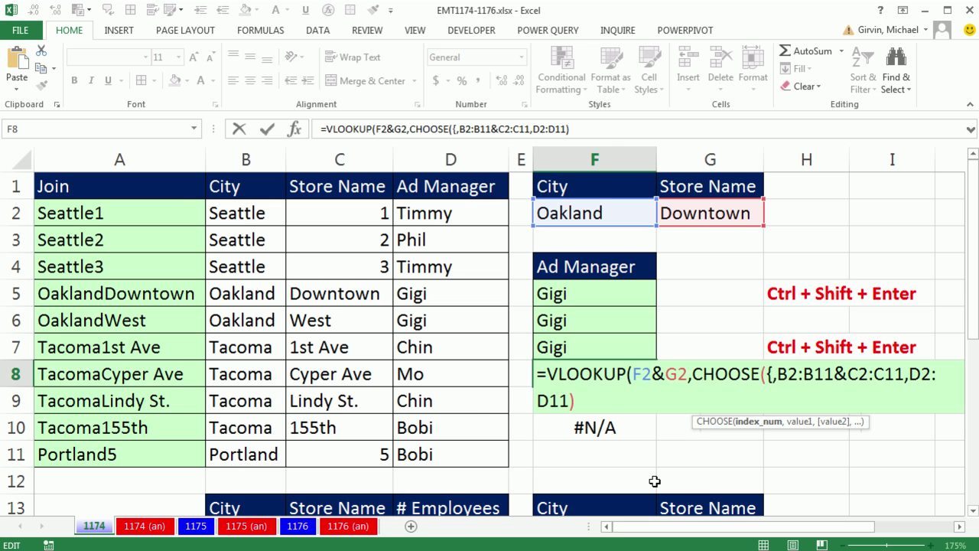
text(1)
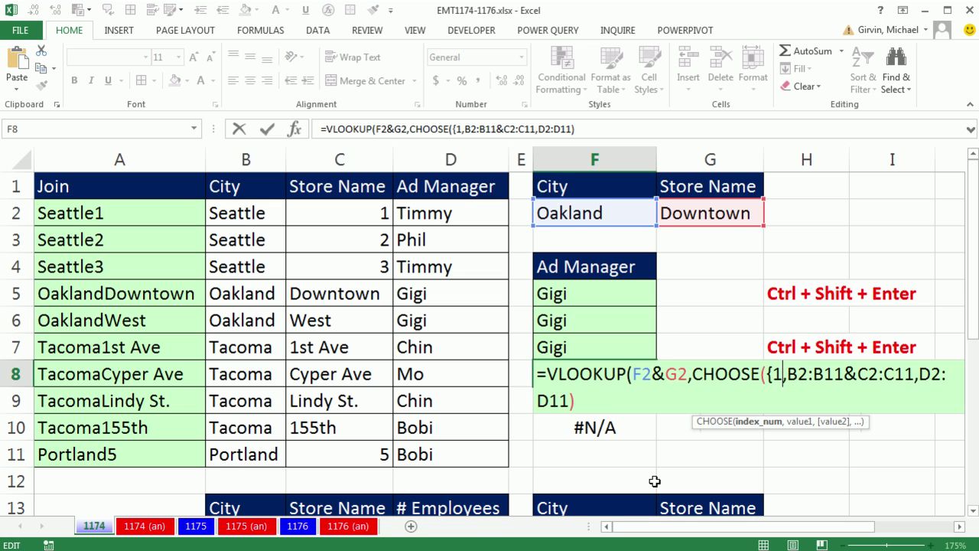
text(,2)
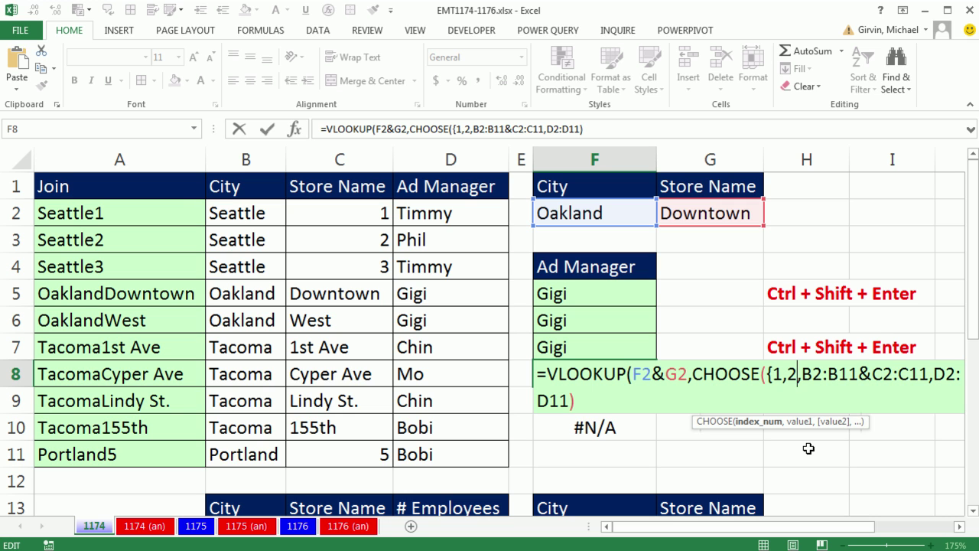
text(})
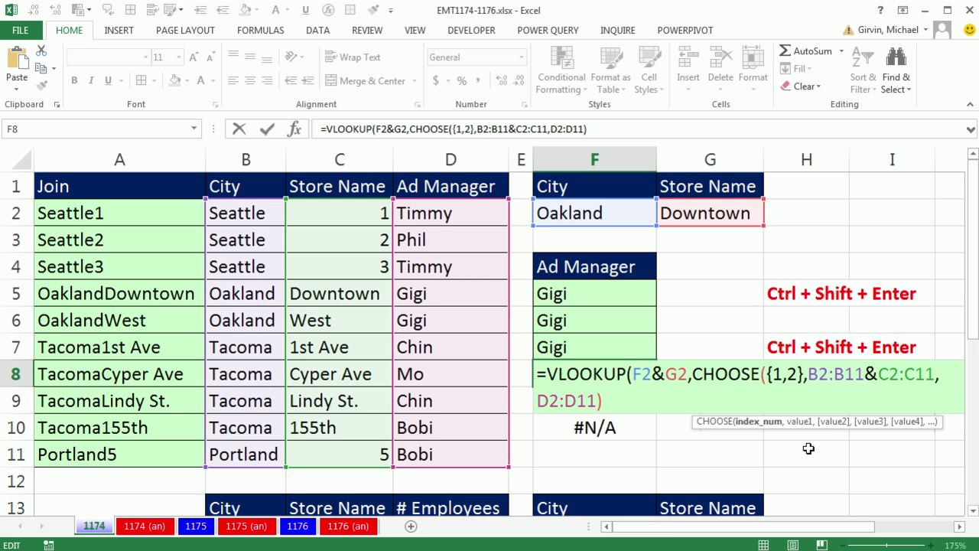
Step: Evaluate the whole CHOOSE table array in F8 to examine its two-column result, and restore the function
click(695, 375)
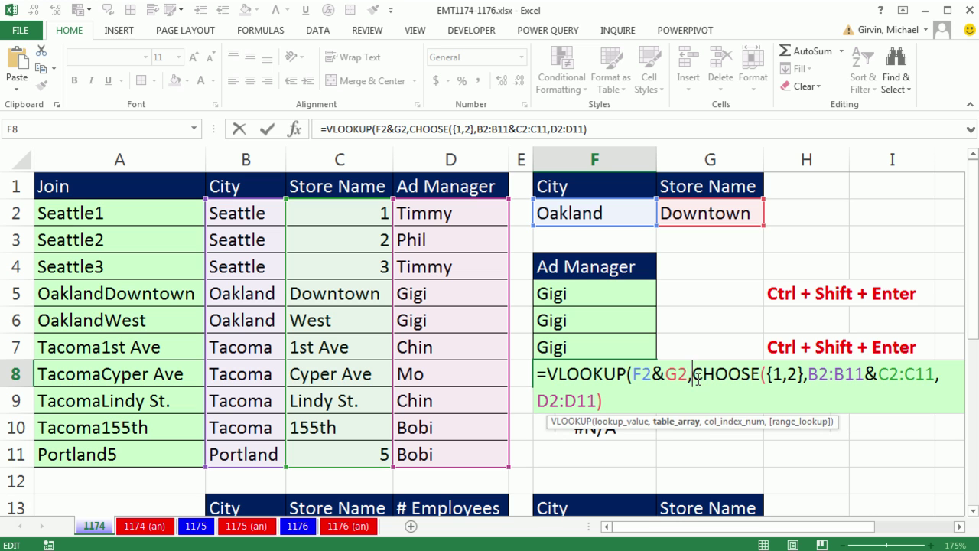
click(676, 422)
key(F9)
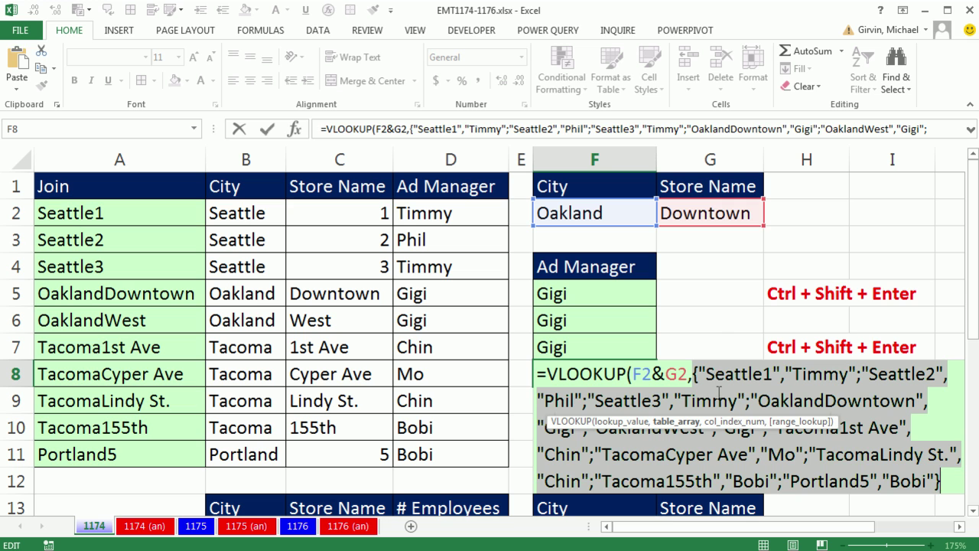
key(ctrl+z)
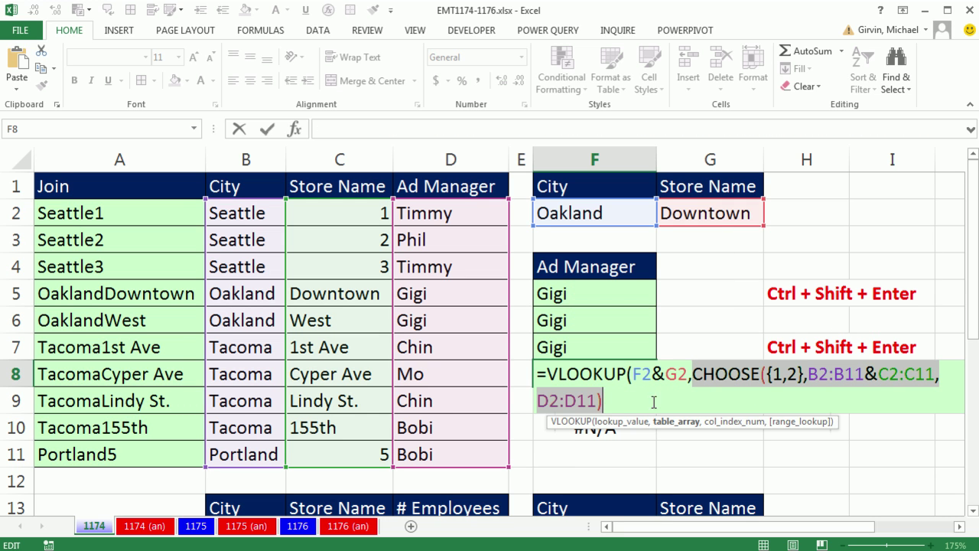
Step: Complete F8's VLOOKUP with column index 2 and exact-match argument 0 after the CHOOSE table array, and close the formula
click(639, 411)
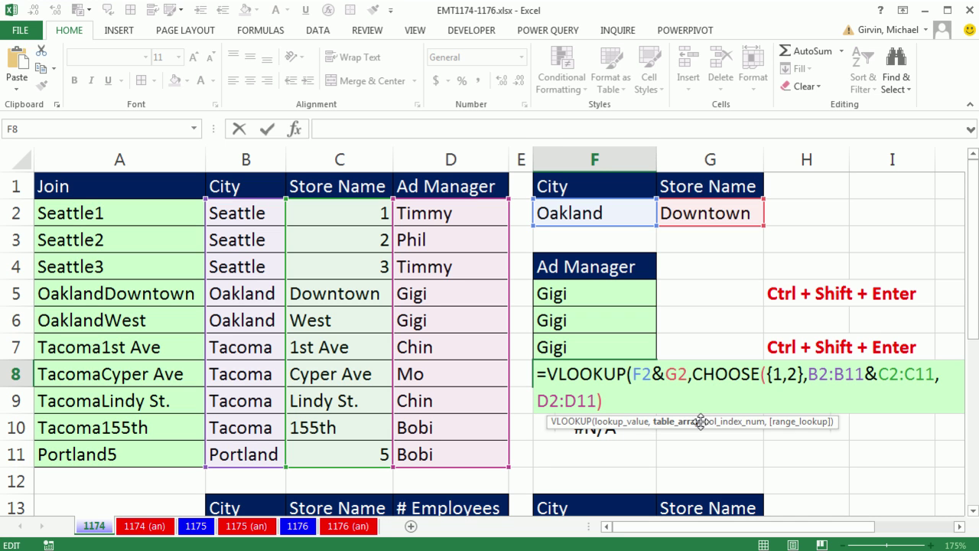
click(684, 421)
click(625, 397)
text(,)
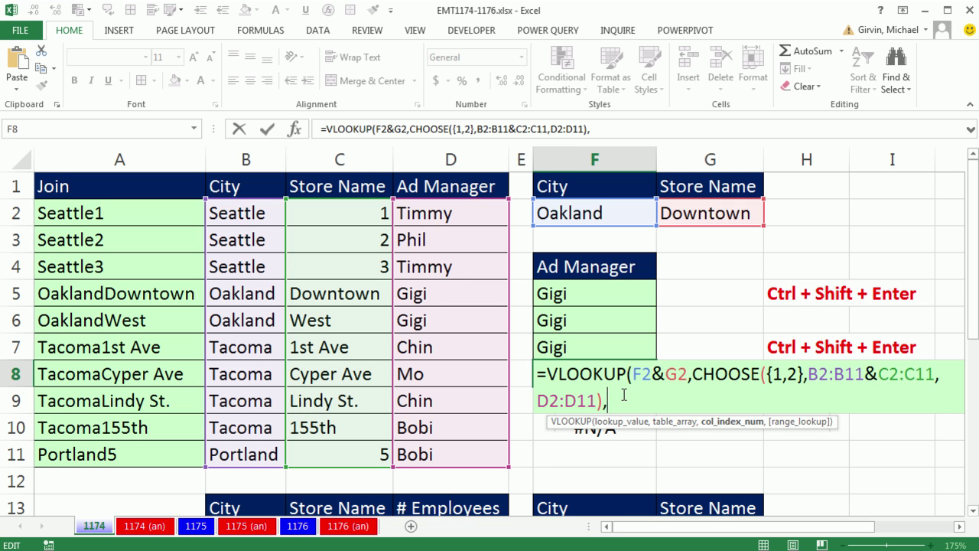
click(676, 422)
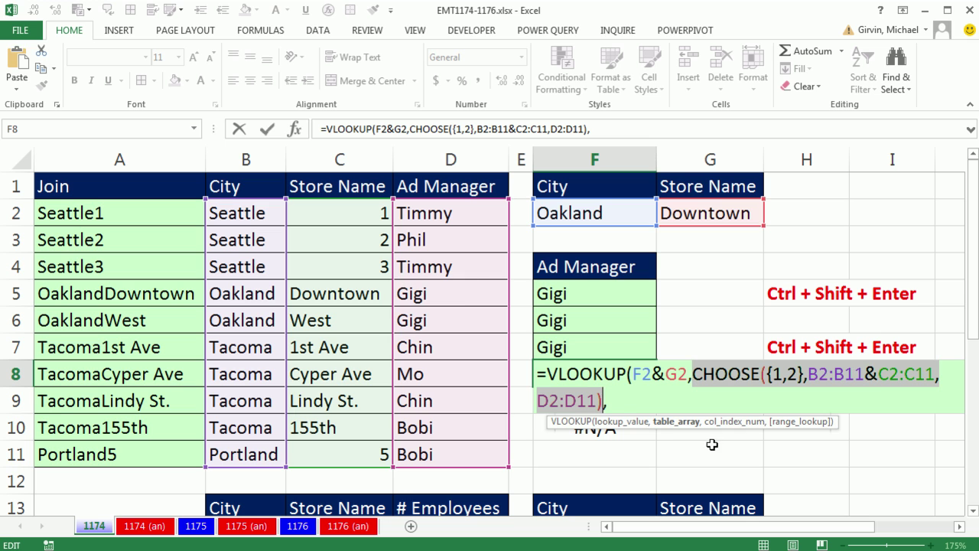
click(622, 400)
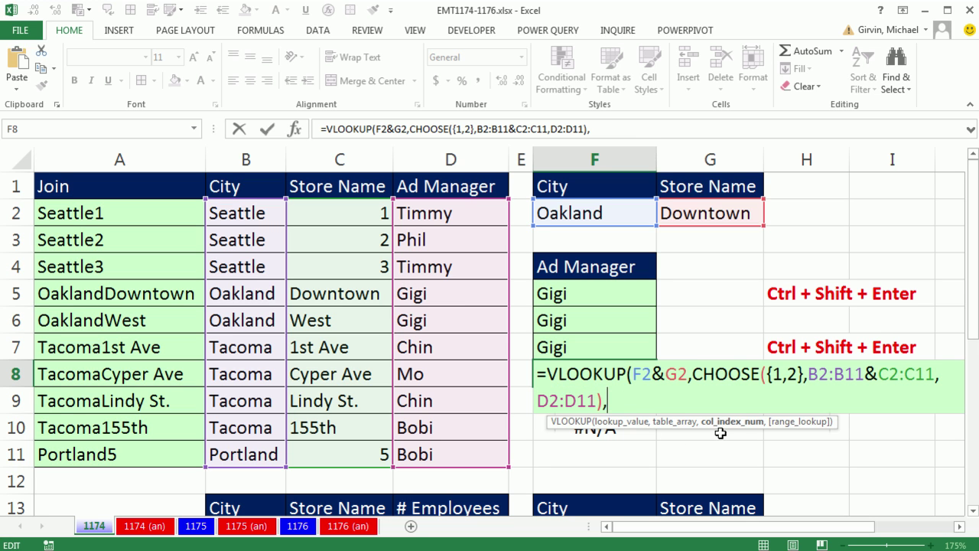
text(2)
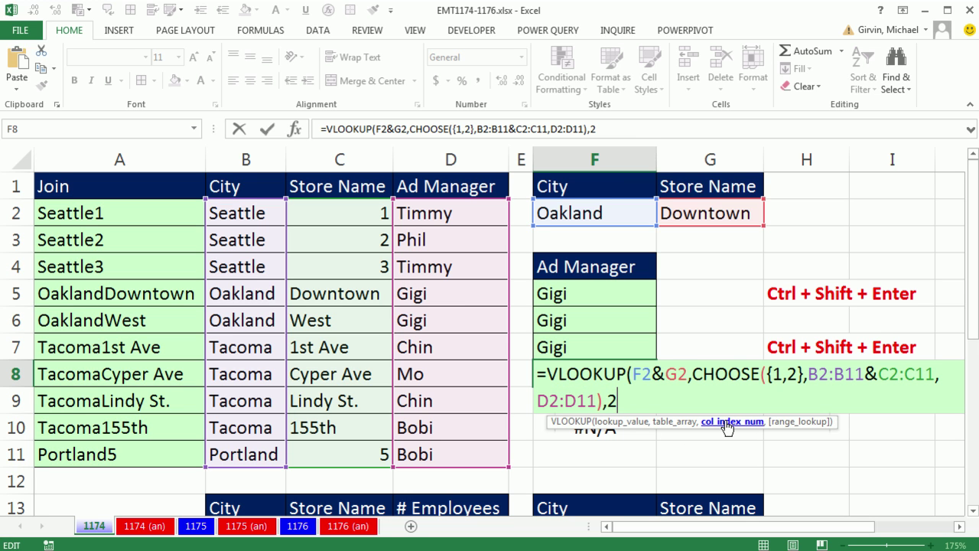
text(,0)
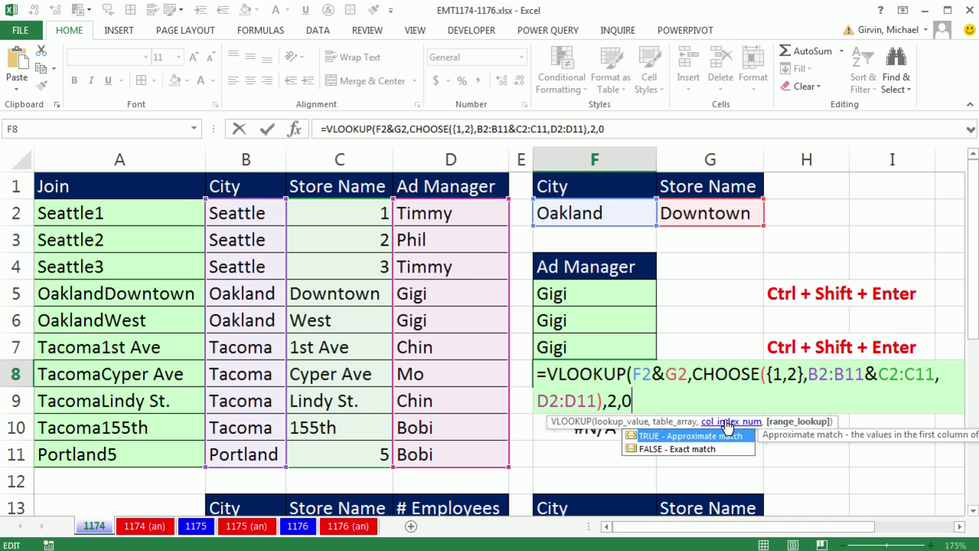
text())
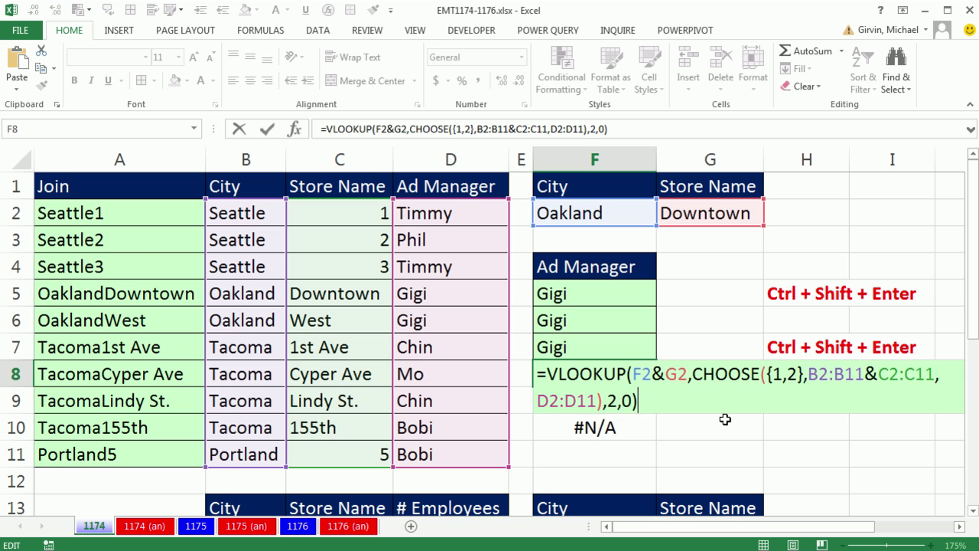
Step: Enter the VLOOKUP and CHOOSE formula in F8 as an array formula
key(Return)
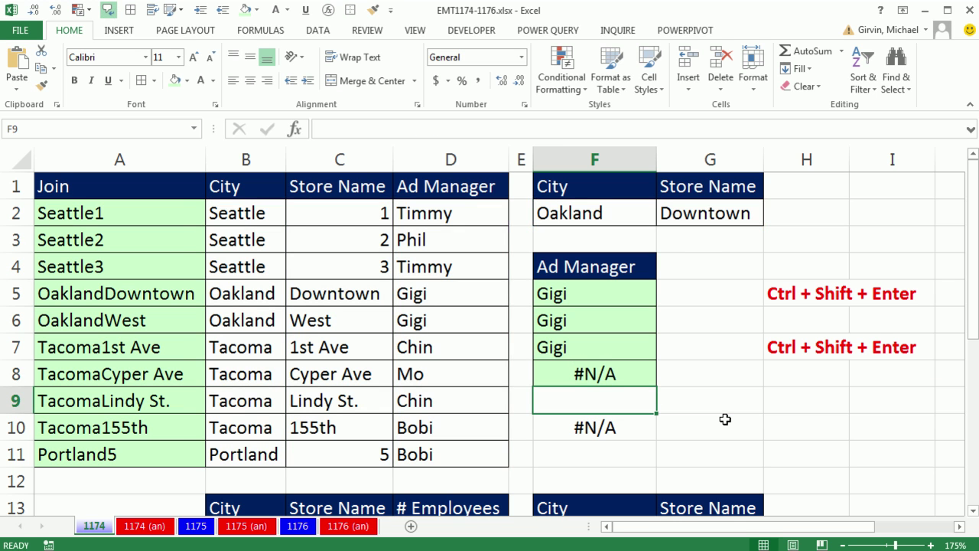
double_click(602, 375)
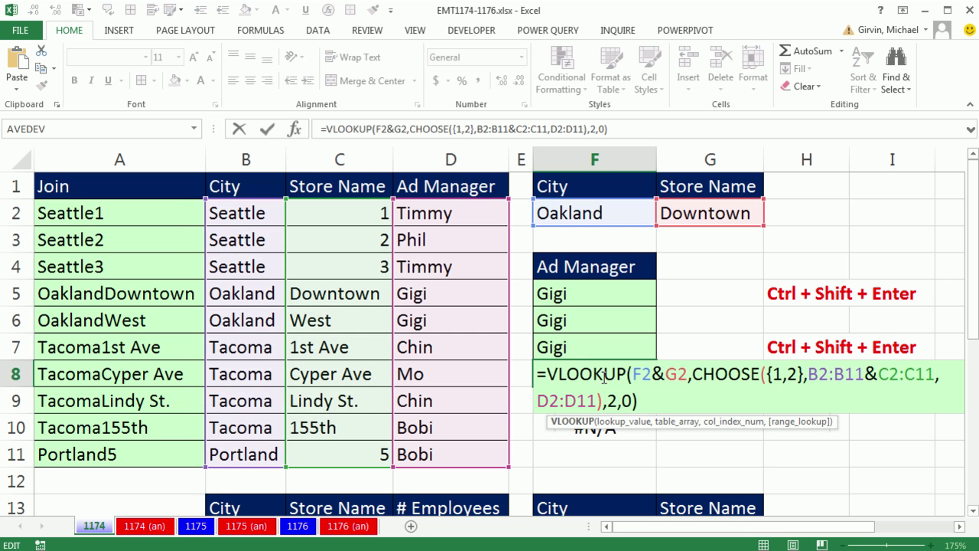
key(ctrl+shift+Return)
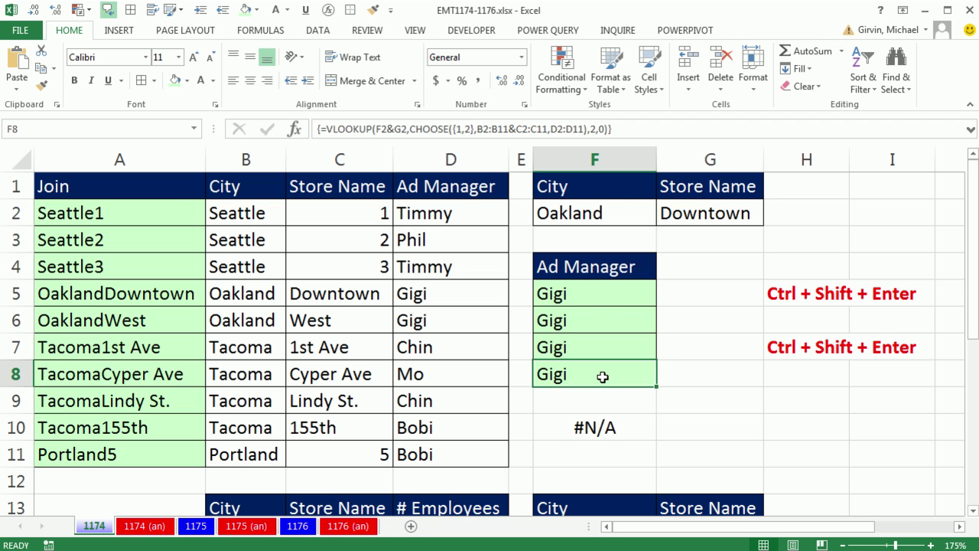
Step: Test the Ad Manager formulas by setting the lookup city to Seattle and the store name to 3
click(626, 215)
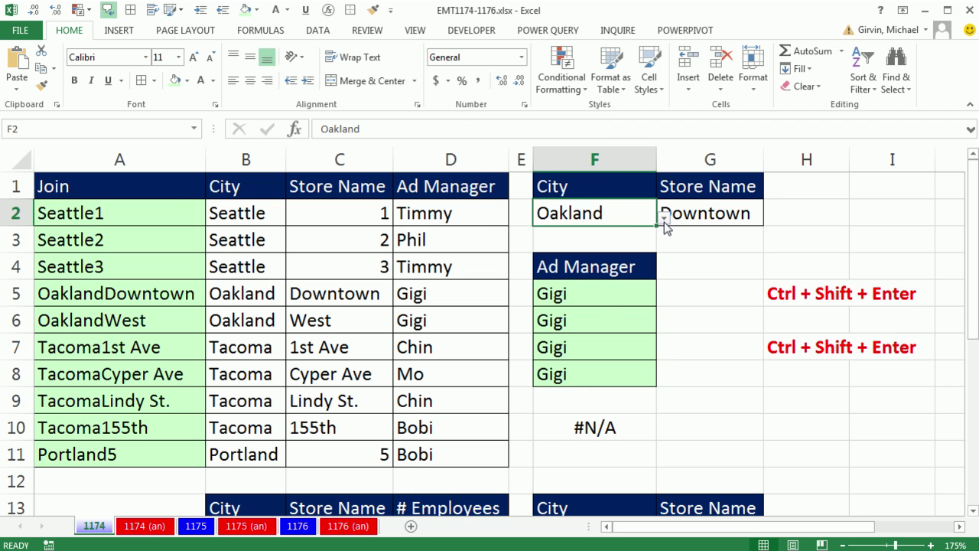
click(663, 221)
click(609, 234)
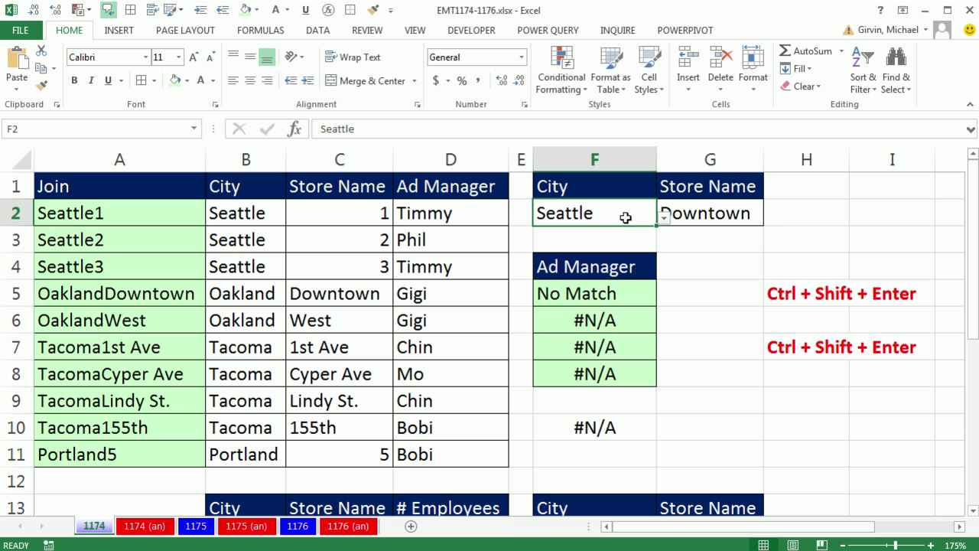
click(743, 214)
click(771, 217)
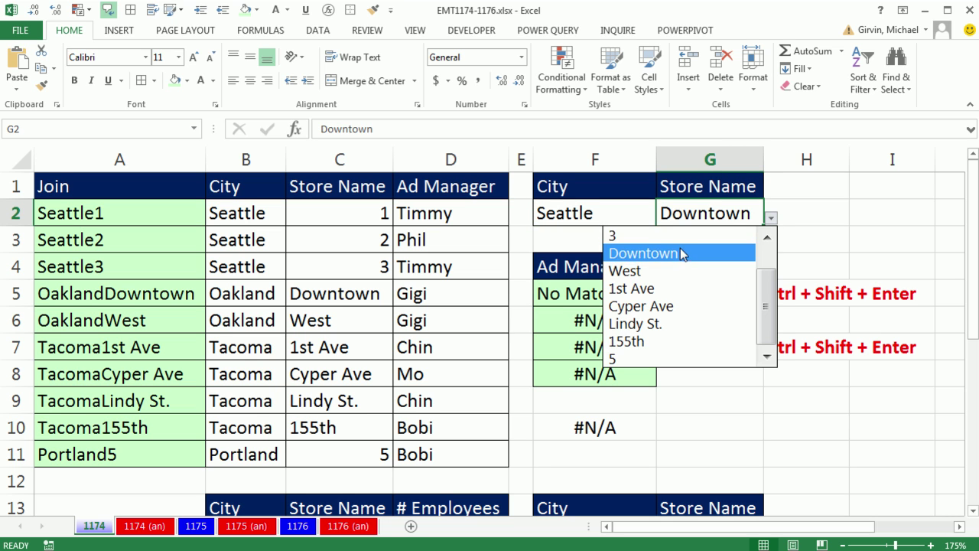
click(673, 236)
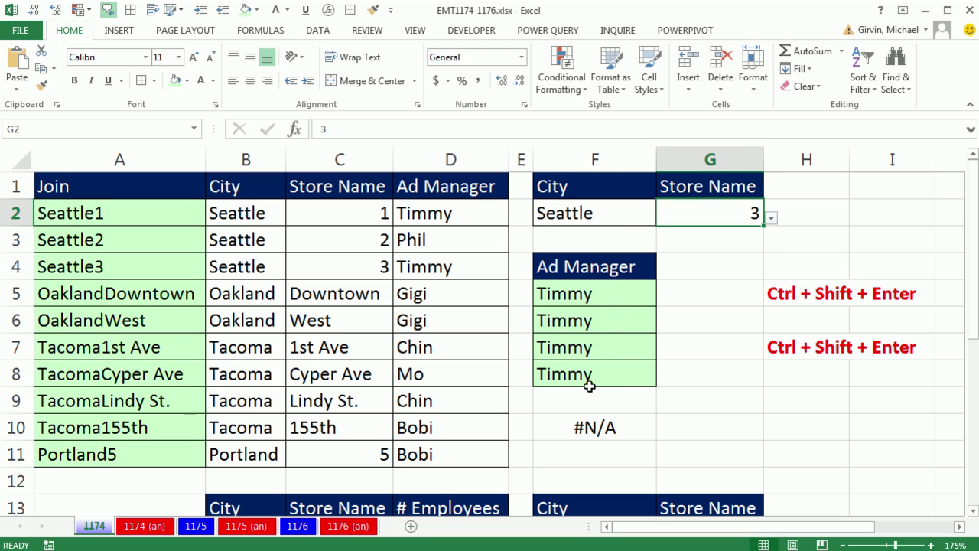
Step: Set the lookup city in F2 to Oakland and the store name in G2 to West
click(634, 207)
click(663, 217)
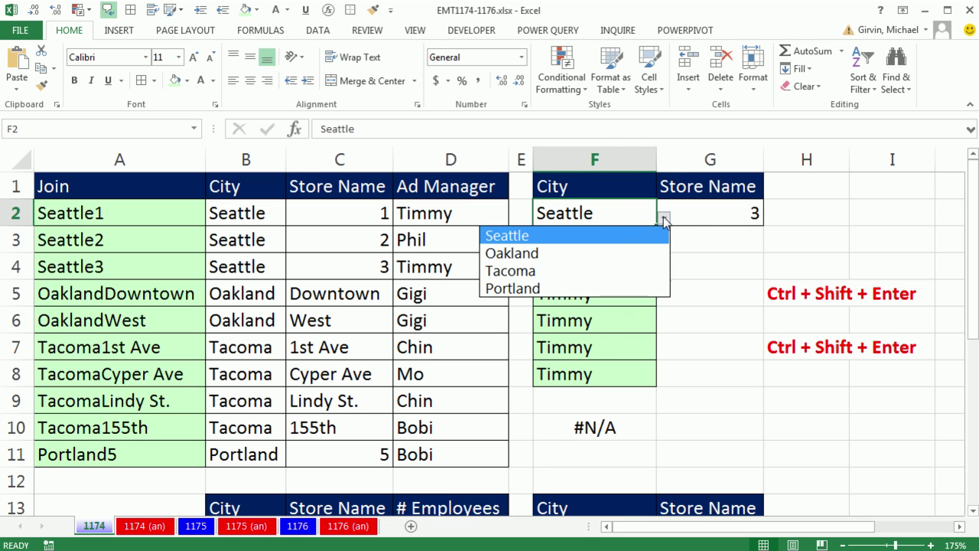
click(596, 252)
click(704, 217)
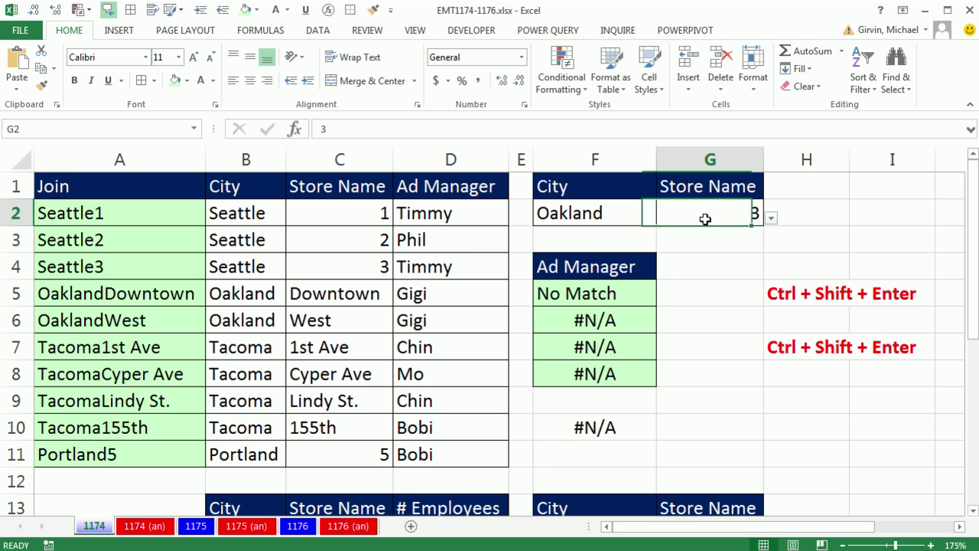
click(770, 218)
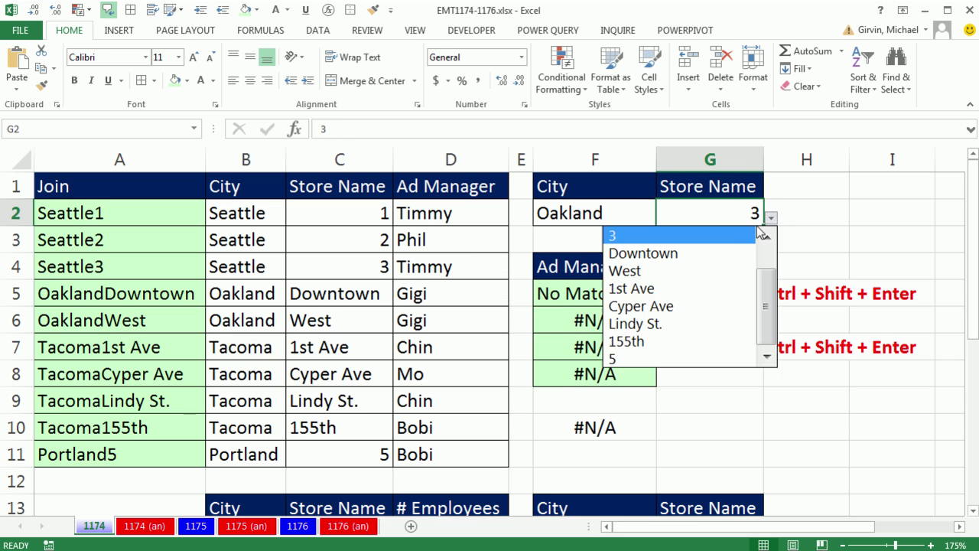
click(679, 272)
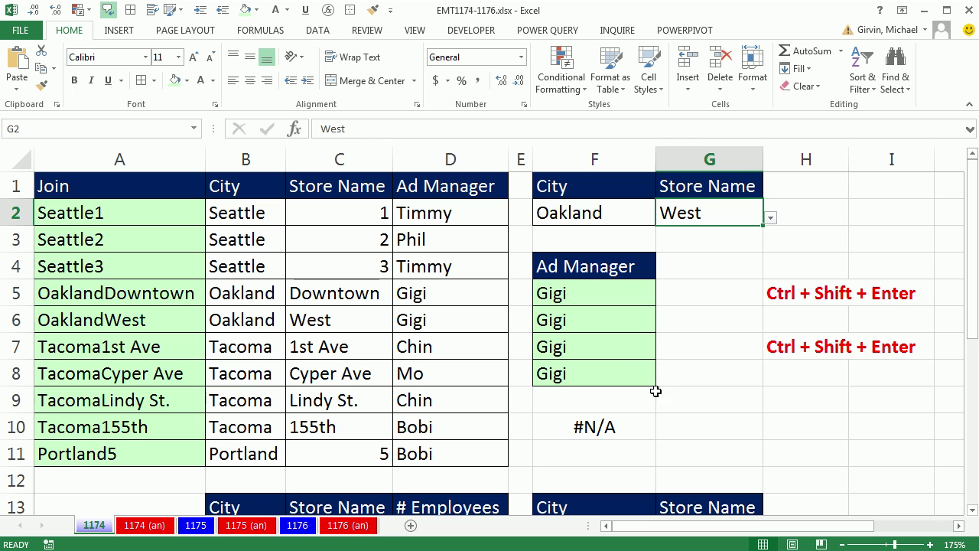
Step: Extend only the cell formatting of F8 down to F9, leaving F9 empty
click(634, 374)
drag(655, 388, 645, 395)
click(639, 390)
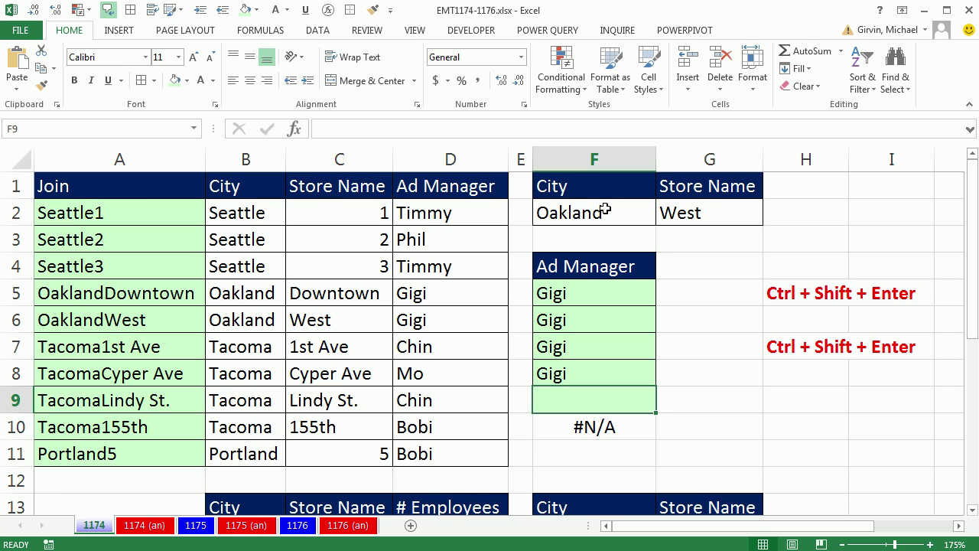
Step: Start a DGET function in F9 with the City, Store Name and Ad Manager table B1:D11 as its database
click(620, 186)
click(688, 191)
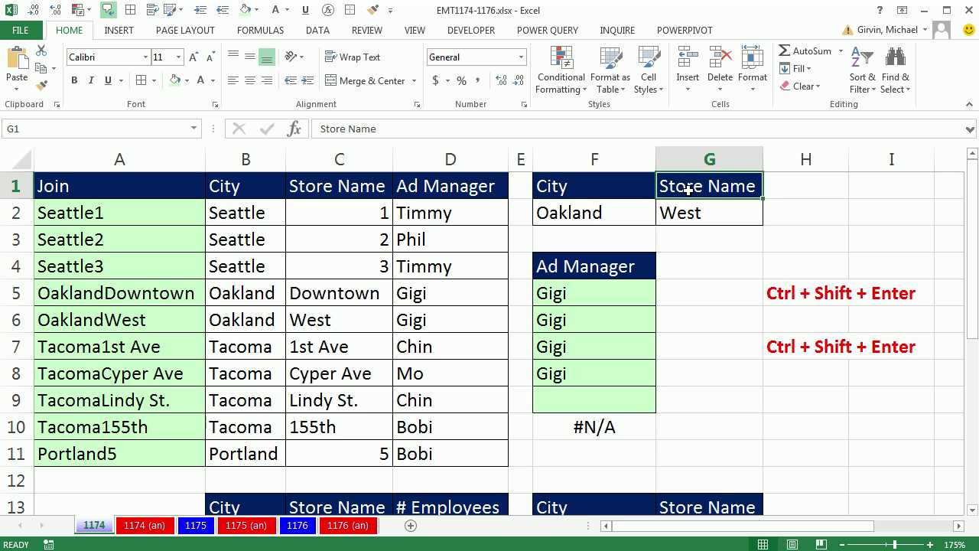
click(642, 409)
text(=)
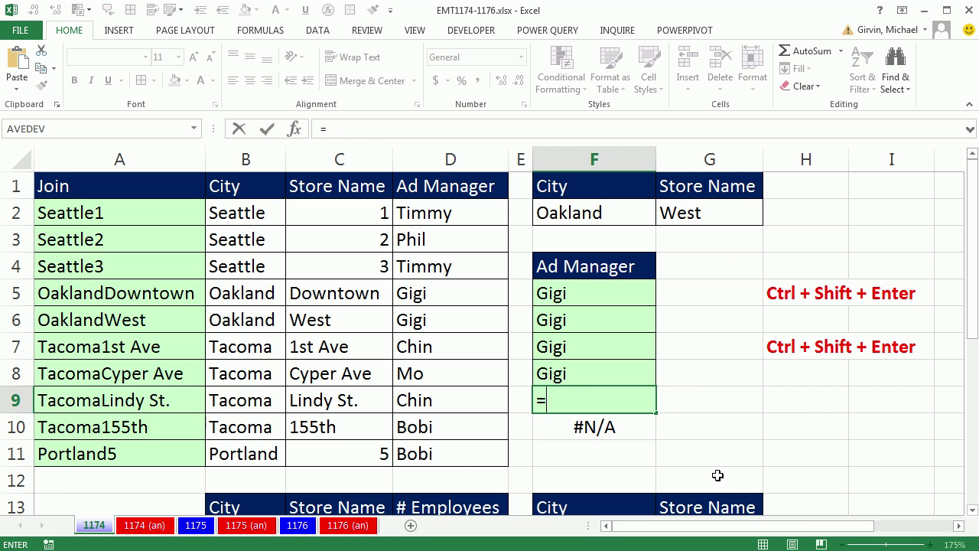
text(dget)
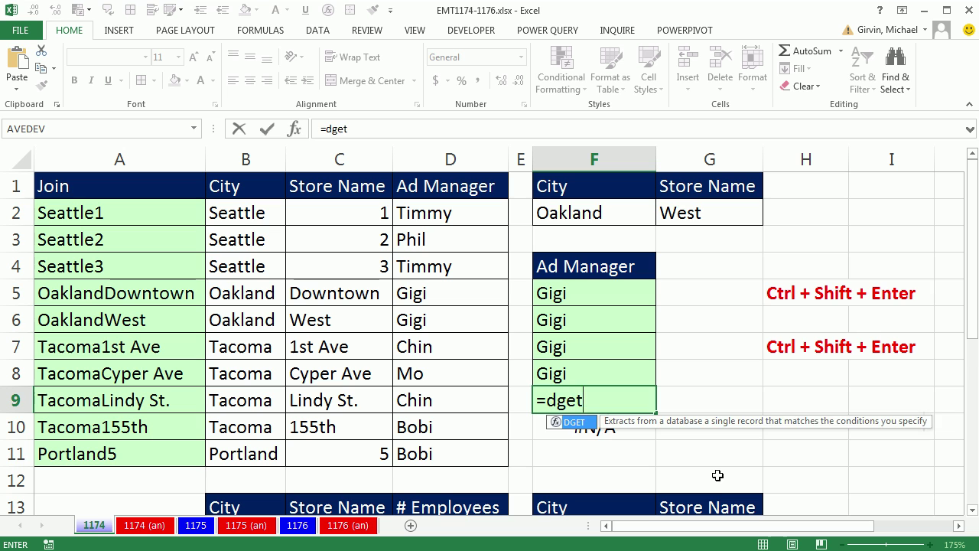
key(Tab)
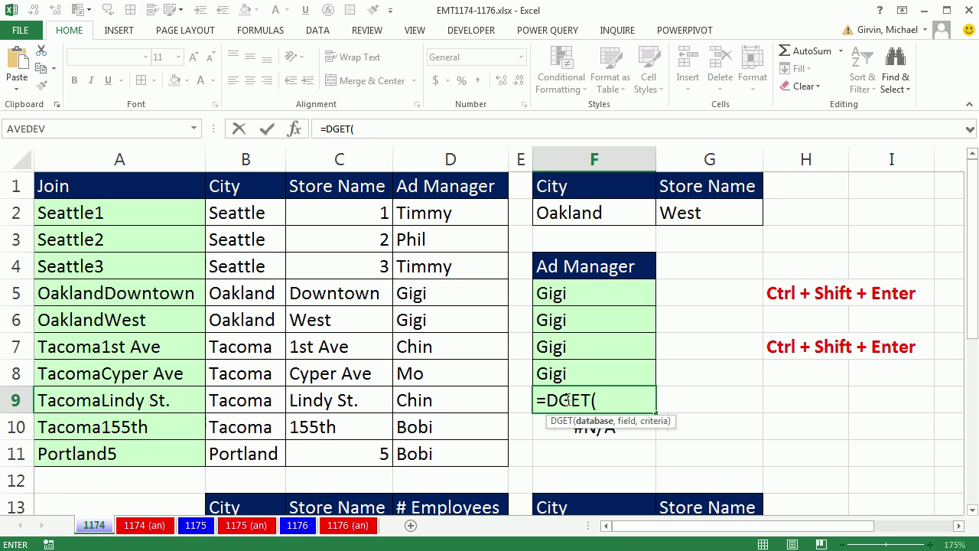
drag(218, 192, 415, 452)
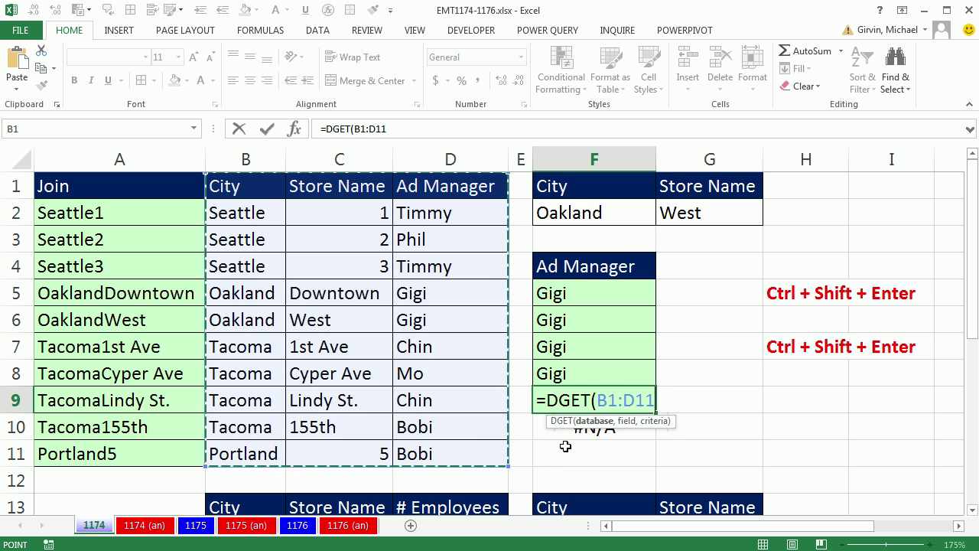
Step: Add field number 3 and criteria range F1:G2 to the DGET function and enter the formula in F9
text(,3)
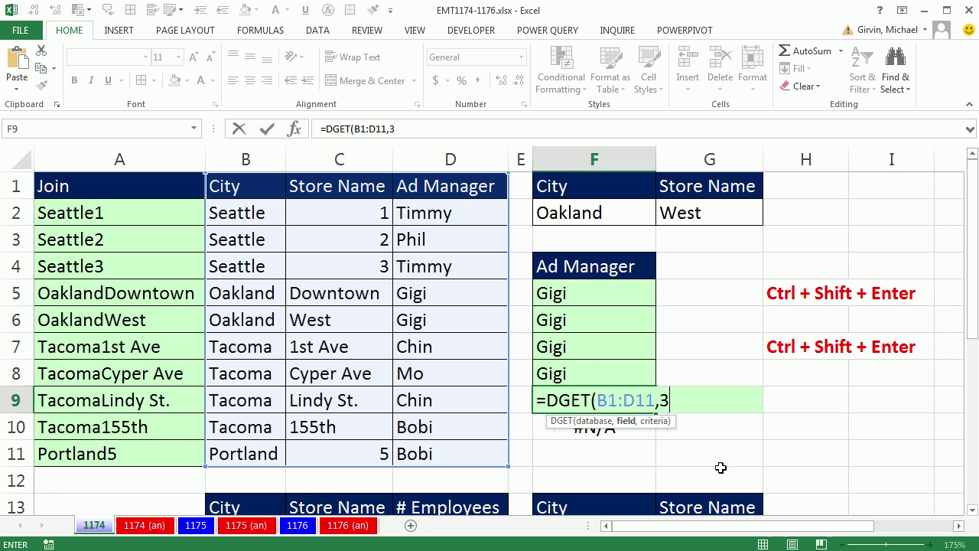
text(,)
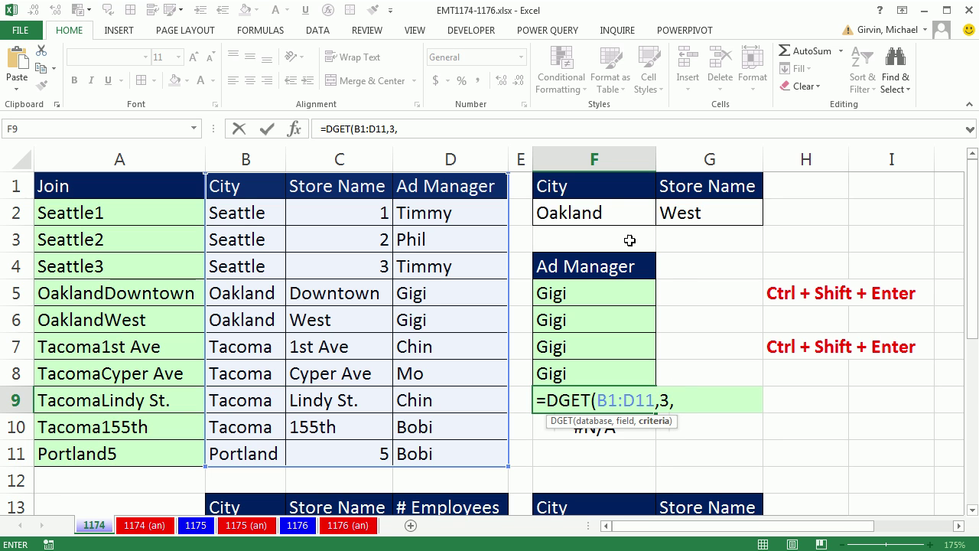
click(559, 186)
drag(559, 186, 683, 228)
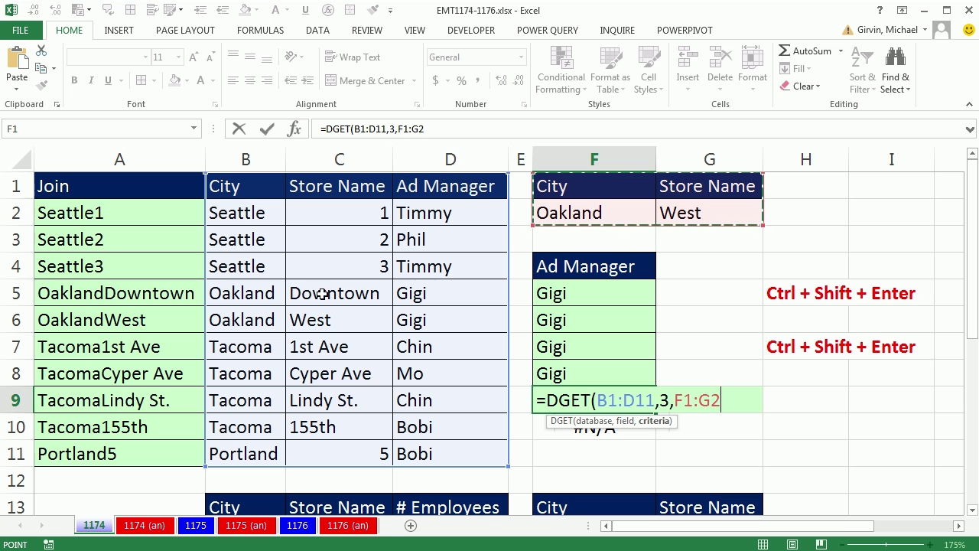
key(ctrl+Return)
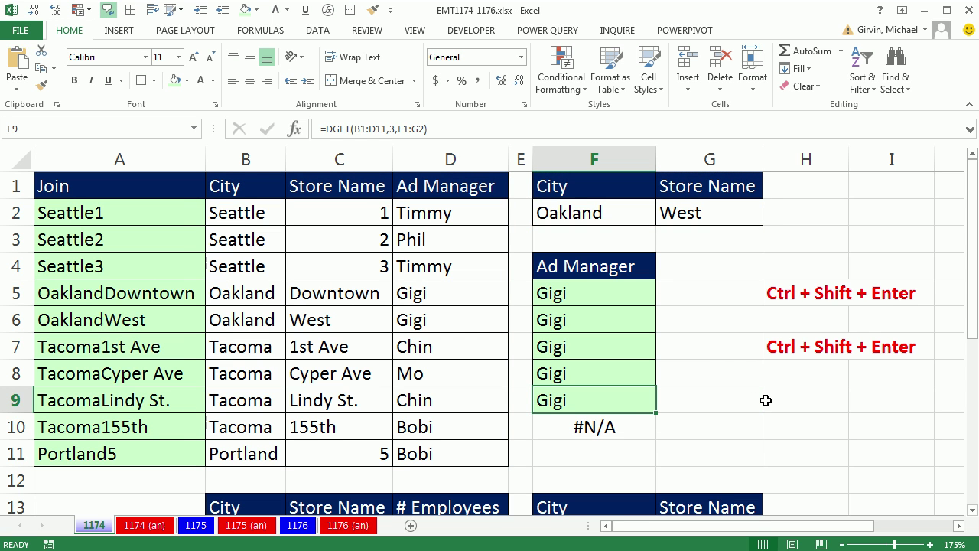
Step: Review the DGET formula in F9 together with its City and Store Name criteria headings, leaving the formula unedited
double_click(640, 405)
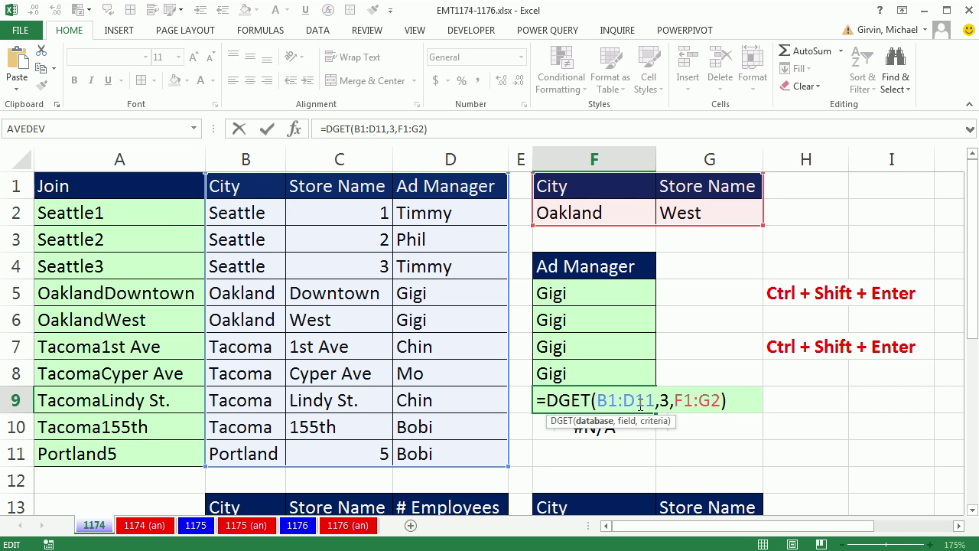
key(Escape)
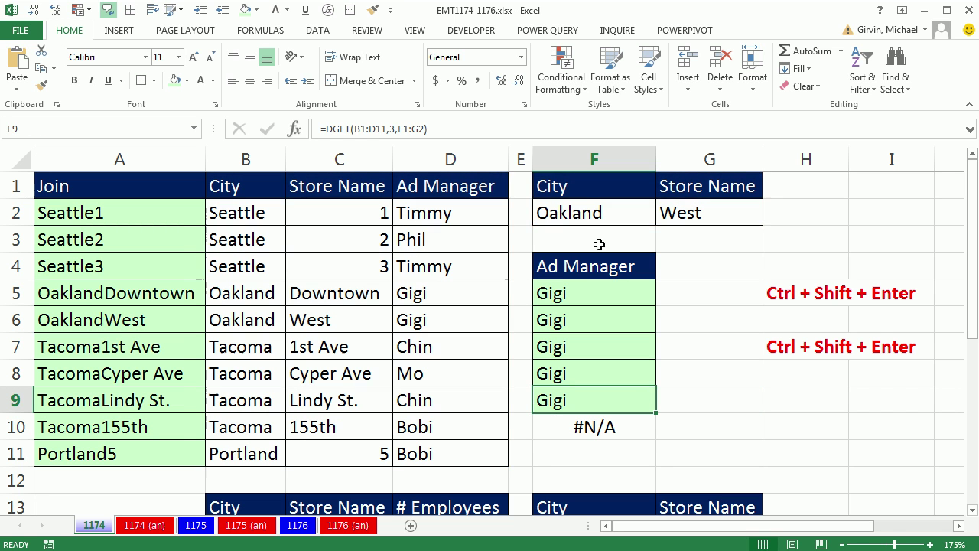
click(590, 190)
click(688, 195)
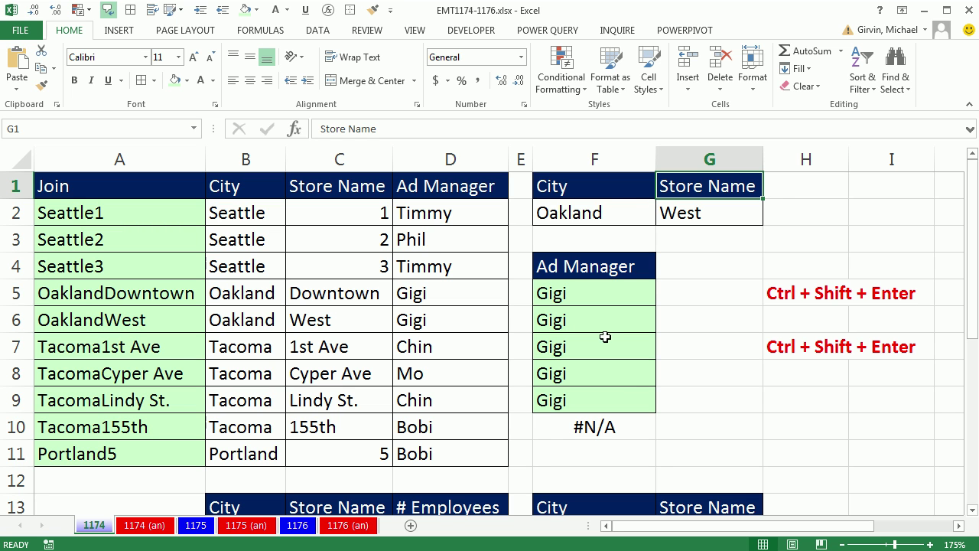
click(636, 392)
click(680, 216)
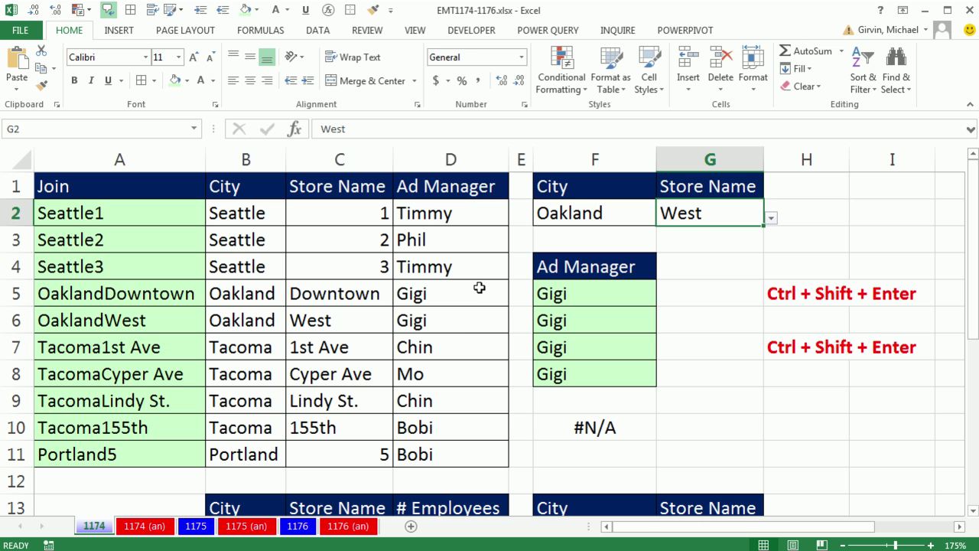
Step: Start a SUMIFS function in F17 with the # Employees values D14:D23 as its sum range
scroll(481, 284, down, 4)
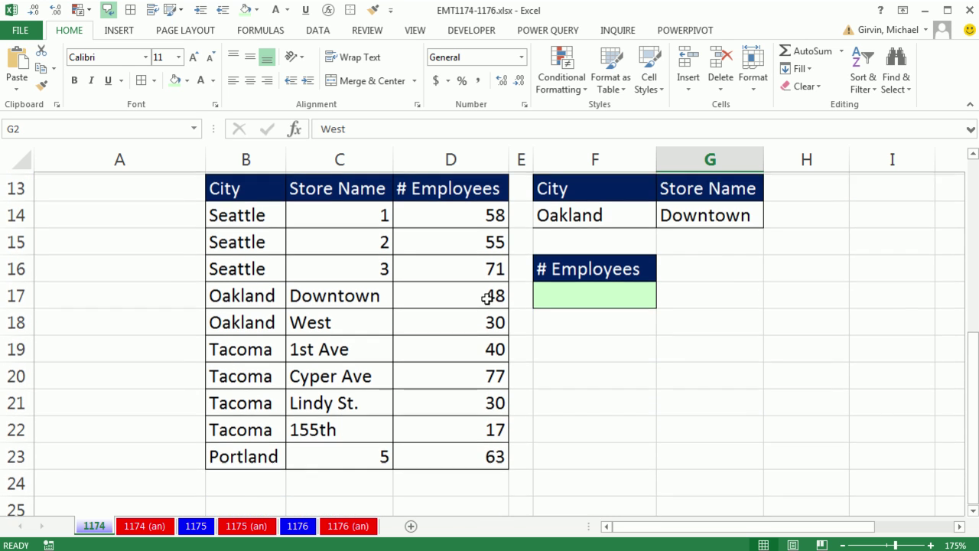
drag(474, 213, 477, 444)
drag(258, 213, 318, 214)
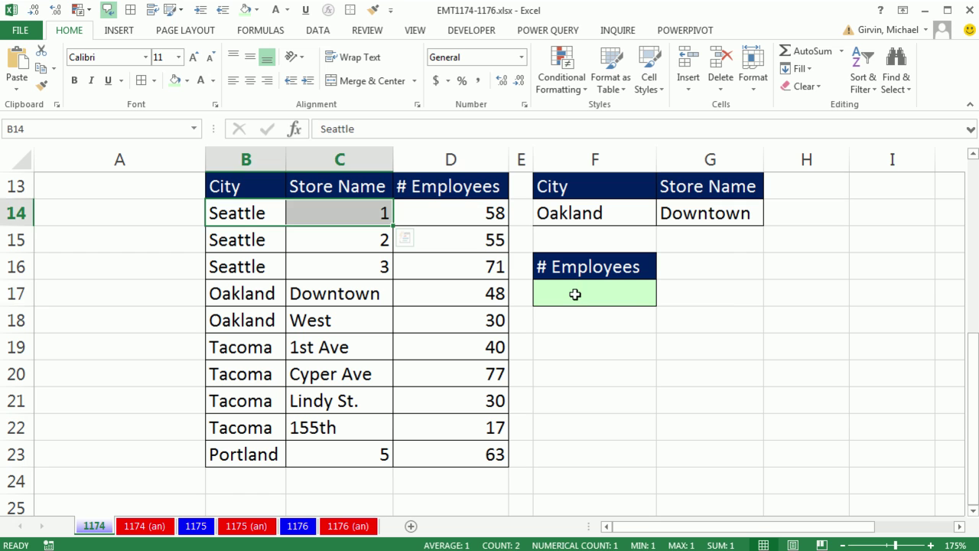
click(633, 294)
text(=sumifs)
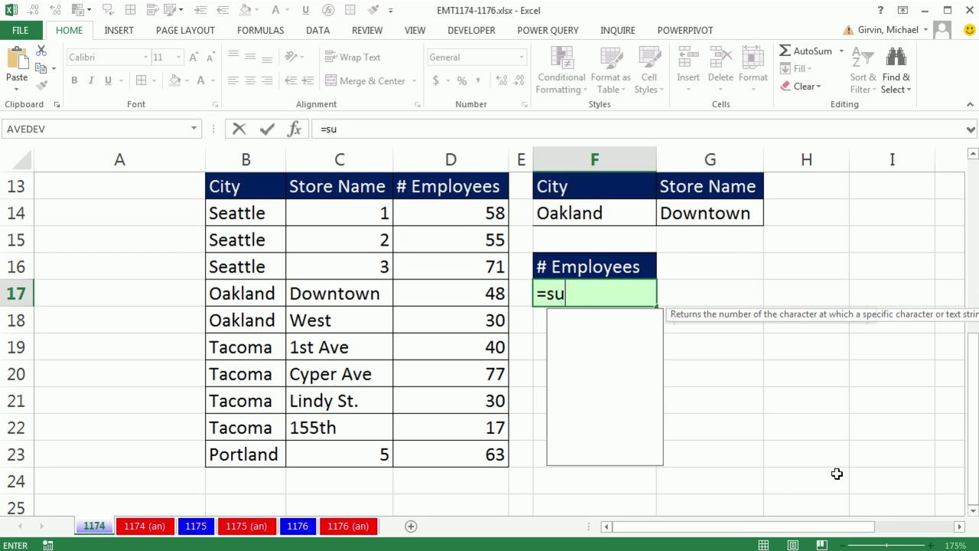
key(Tab)
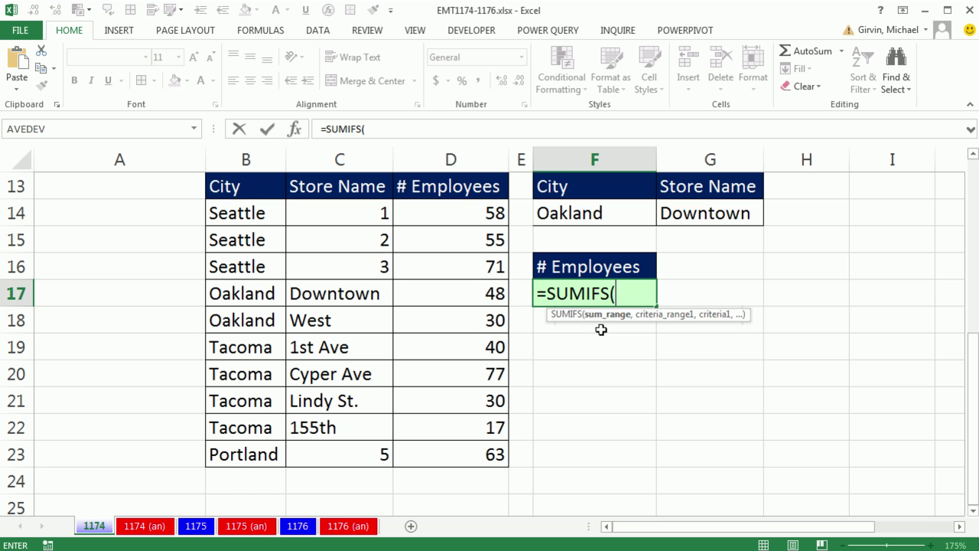
drag(498, 205, 491, 451)
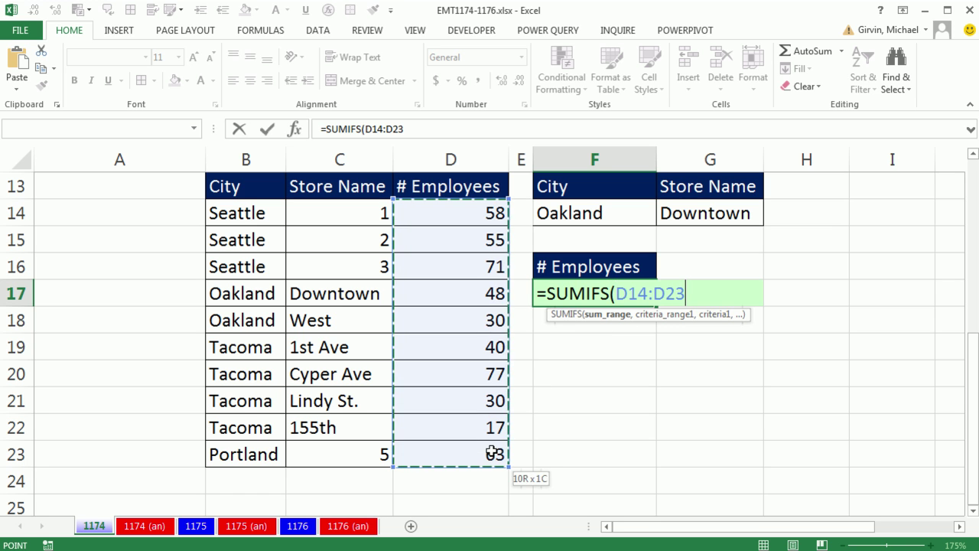
text(,)
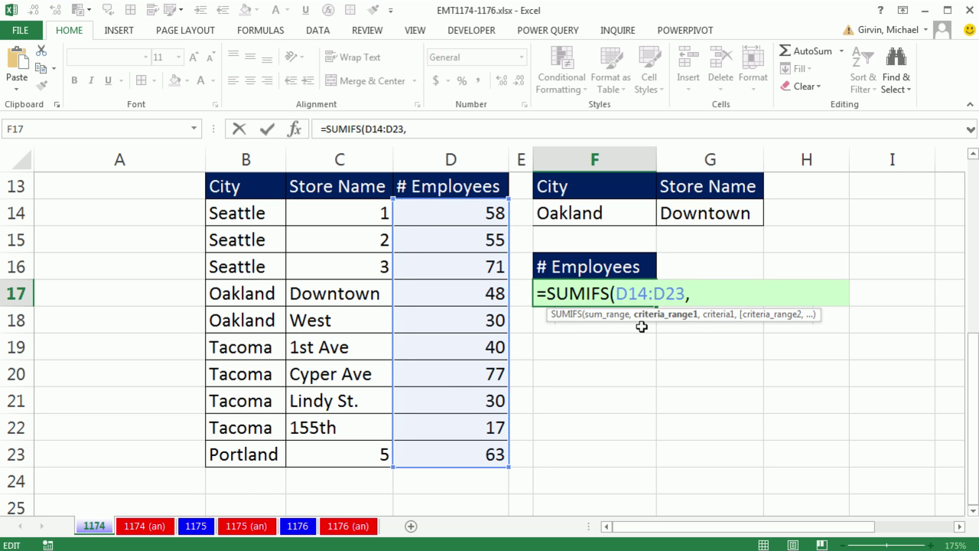
Step: Add the city condition to the SUMIFS function, with criteria range B14:B23 and criterion F14
drag(256, 212, 258, 454)
text(,)
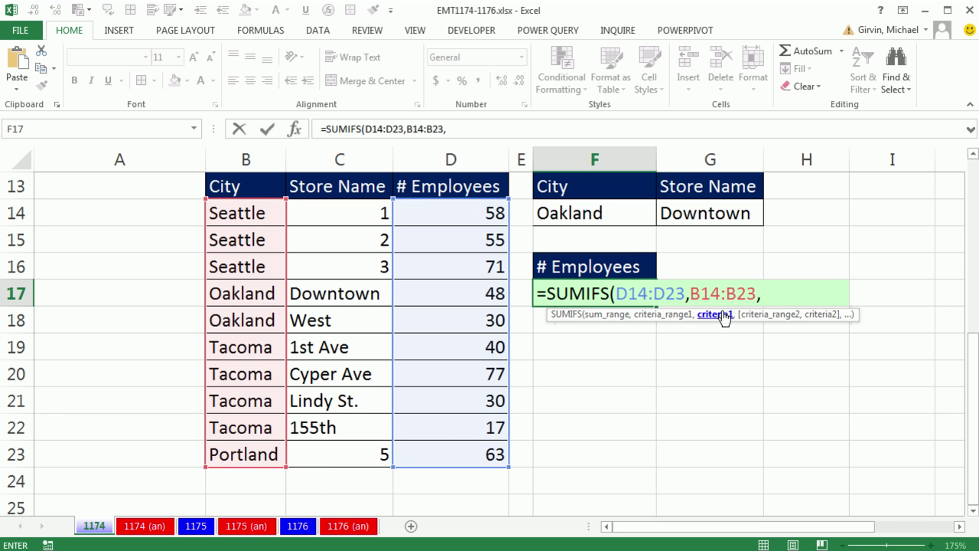
click(608, 217)
text(,)
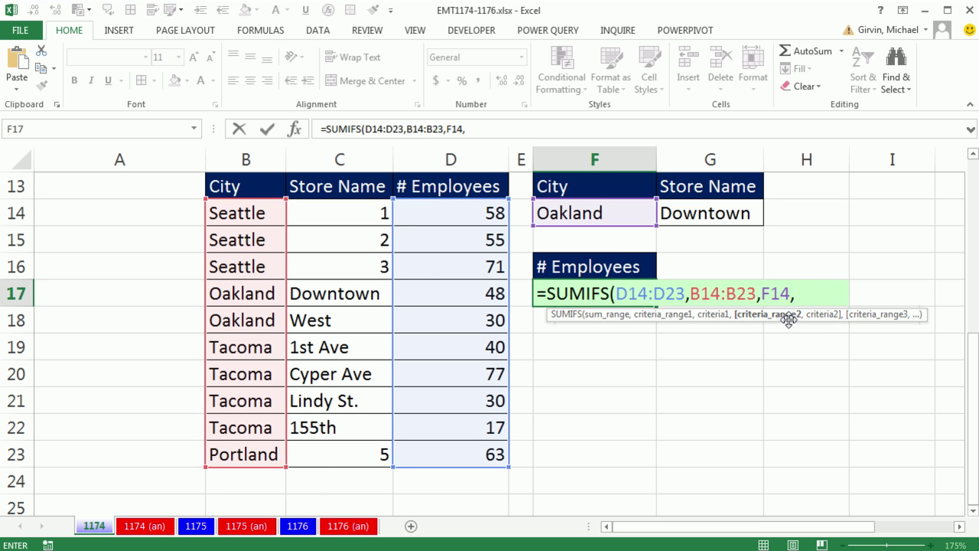
Step: Add the store name condition with range C14:C23 and criterion G14, and enter the SUMIFS formula in F17
drag(363, 214, 364, 442)
text(,)
click(713, 218)
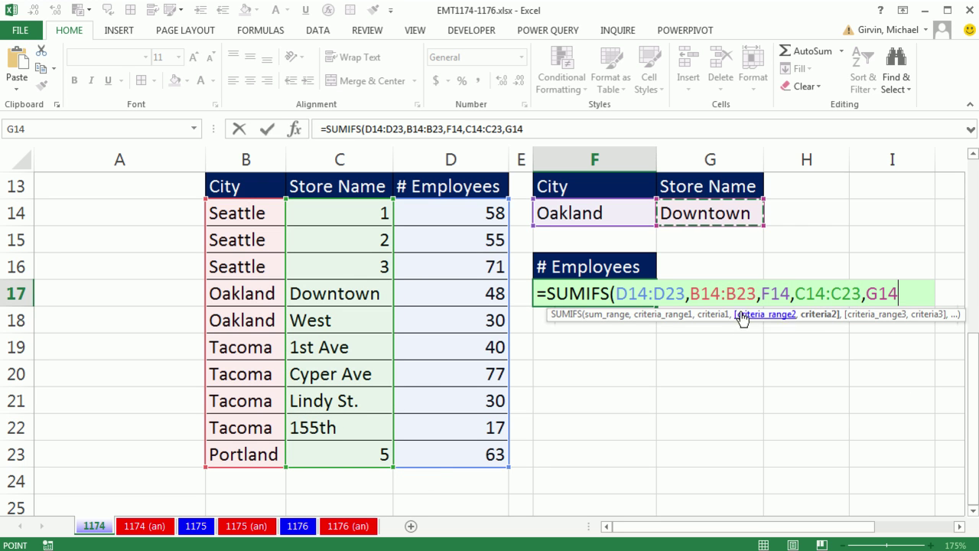
text())
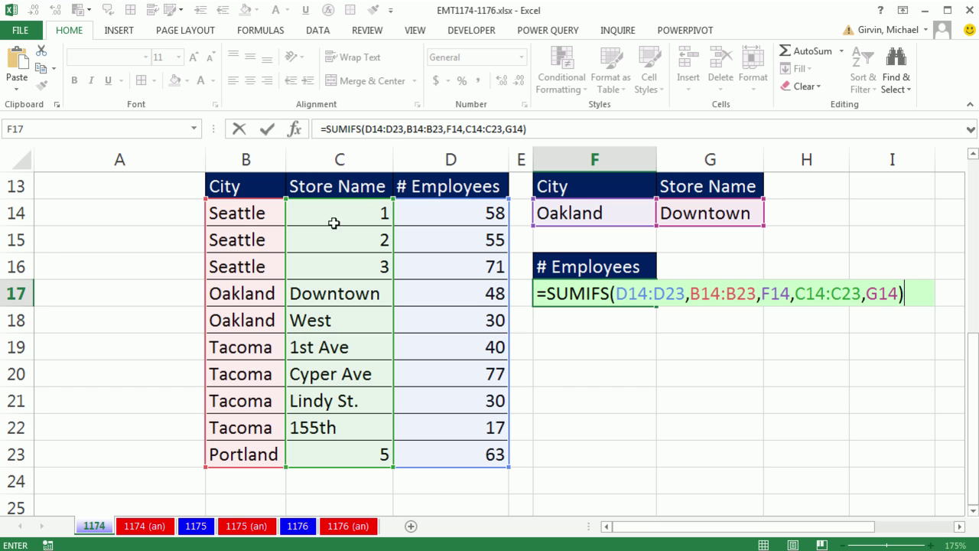
key(Return)
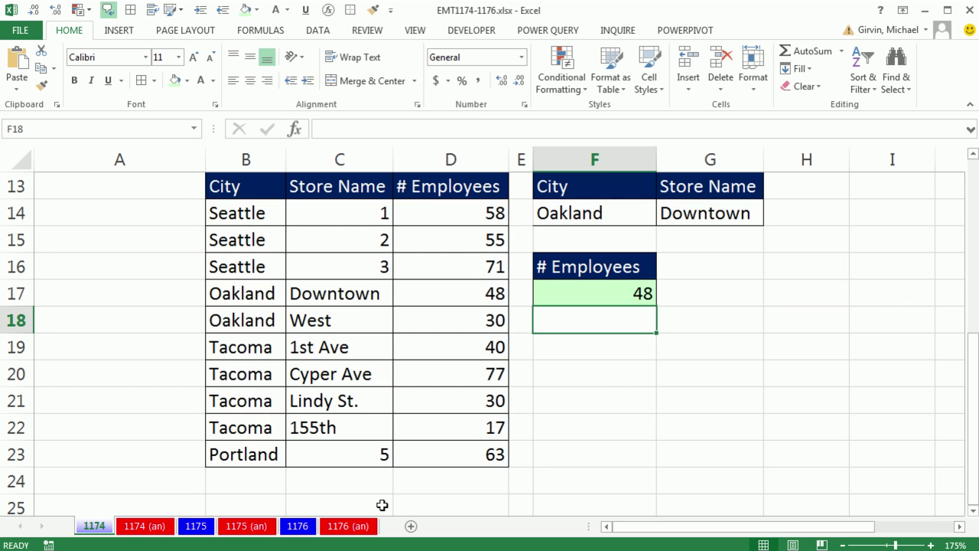
Step: Change the SUMIFS lookup criteria to city Tacoma in F14 and store name Lindy St. in G14
key(Up)
key(Up)
key(Up)
key(Up)
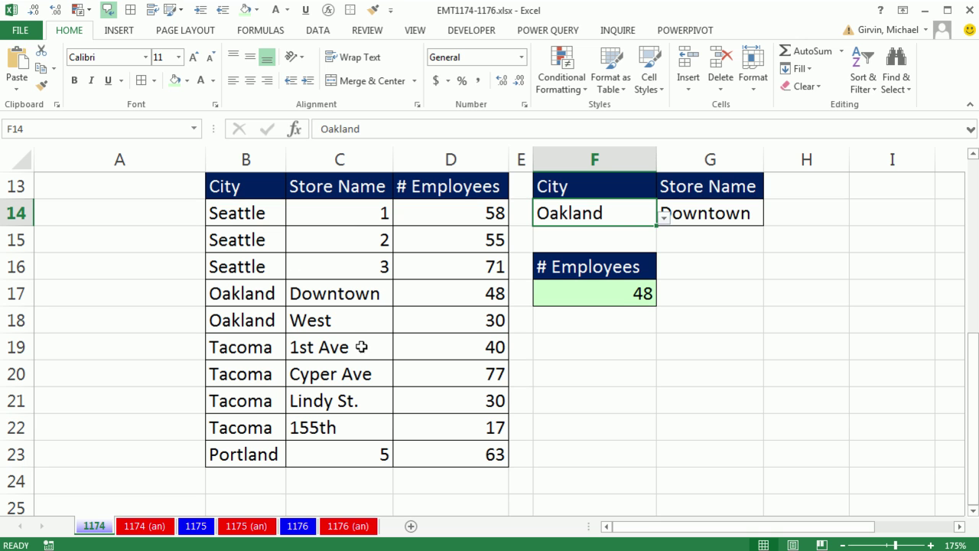
click(665, 223)
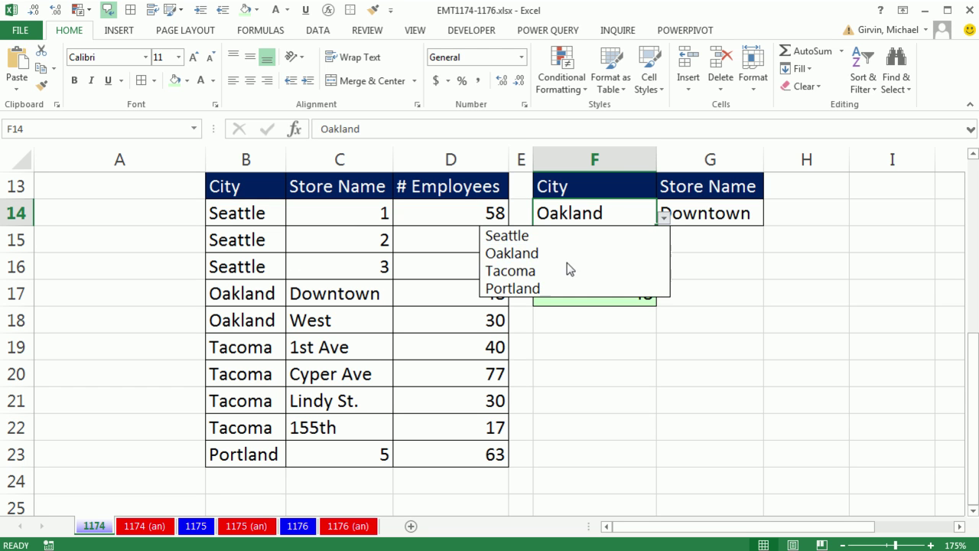
click(553, 273)
click(754, 215)
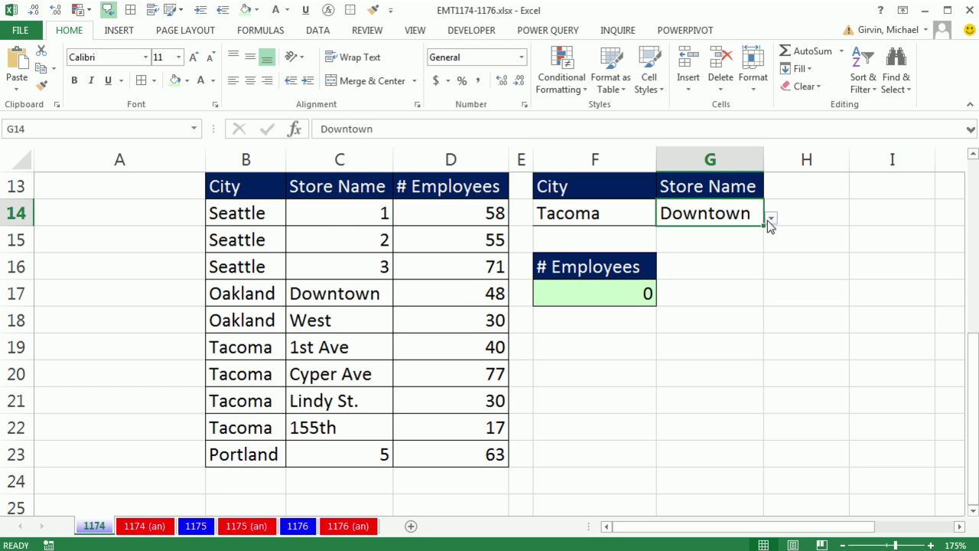
click(771, 218)
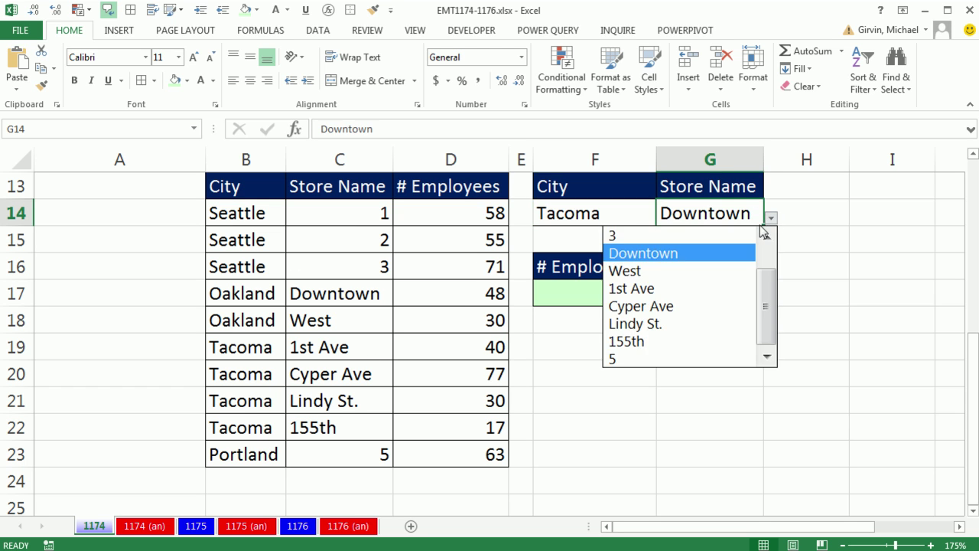
click(673, 323)
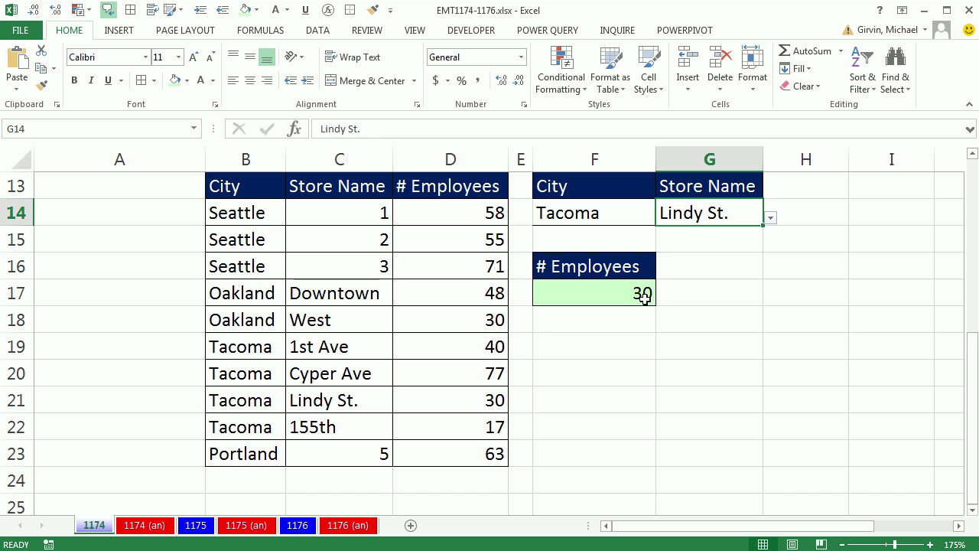
Step: Review the SUMIFS formula in F17, the DGET formula in F9 and the VLOOKUP with CHOOSE formula in F8
double_click(640, 293)
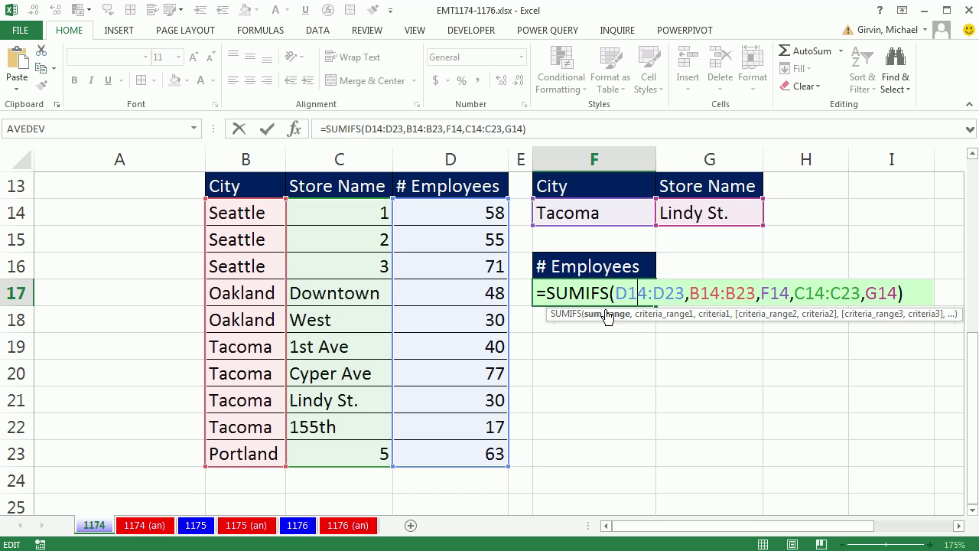
key(Escape)
scroll(632, 451, up, 4)
double_click(601, 397)
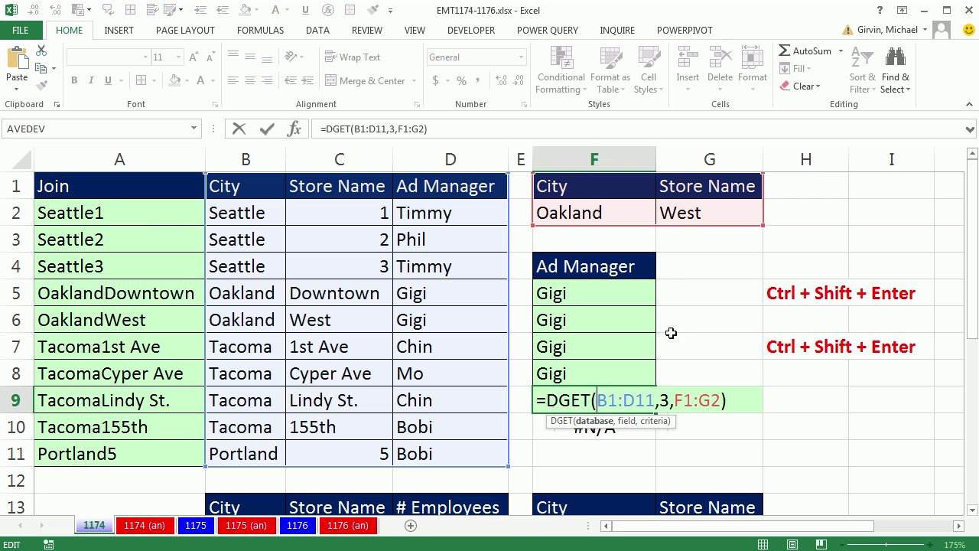
key(Escape)
double_click(634, 372)
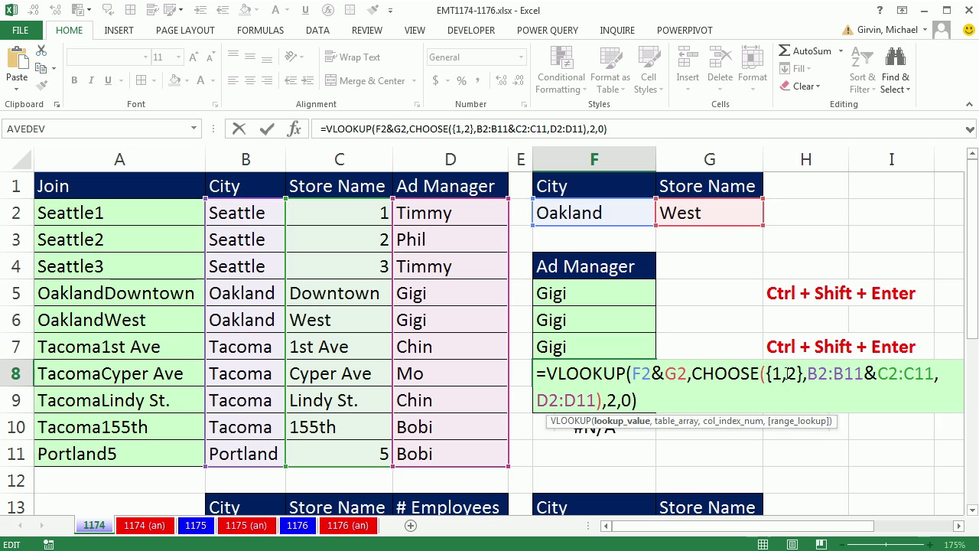
key(Escape)
Step: Review the INDEX and MATCH formulas in F7 and F6, including their lookup arrays, and the IFNA VLOOKUP formula in F5
click(650, 348)
double_click(649, 348)
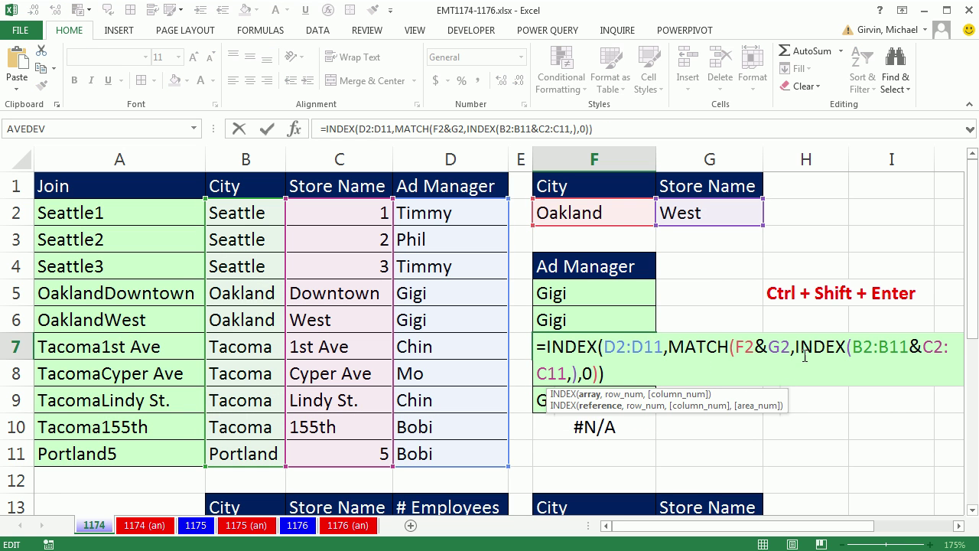
click(856, 346)
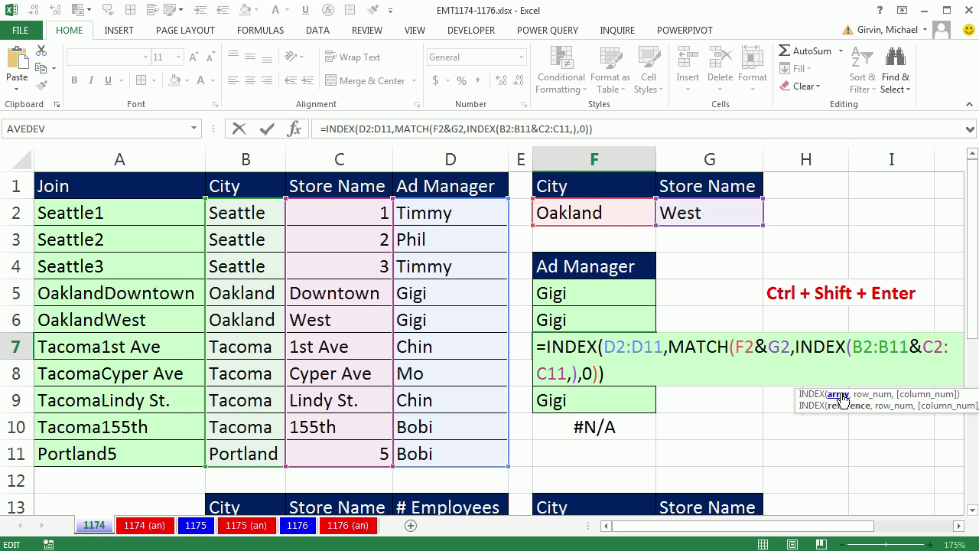
key(Escape)
click(632, 320)
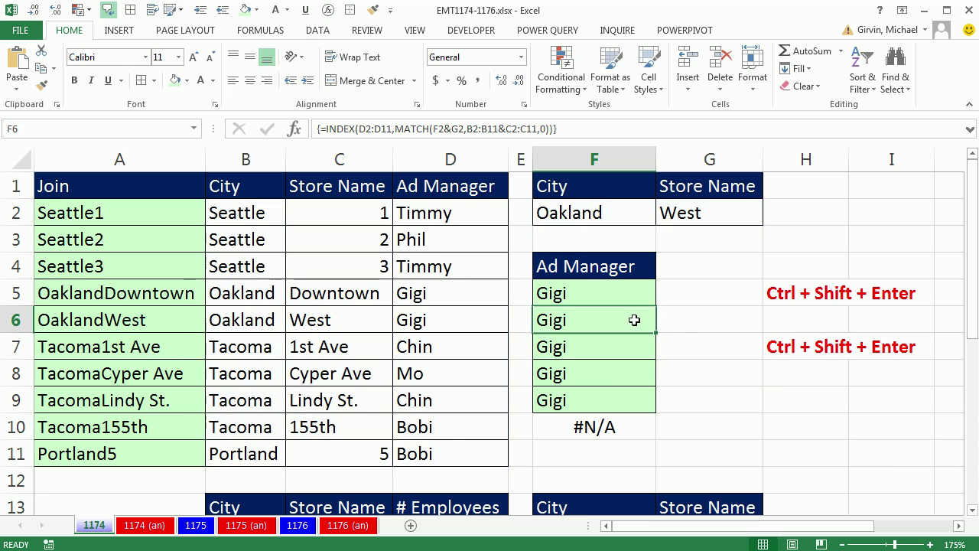
double_click(632, 320)
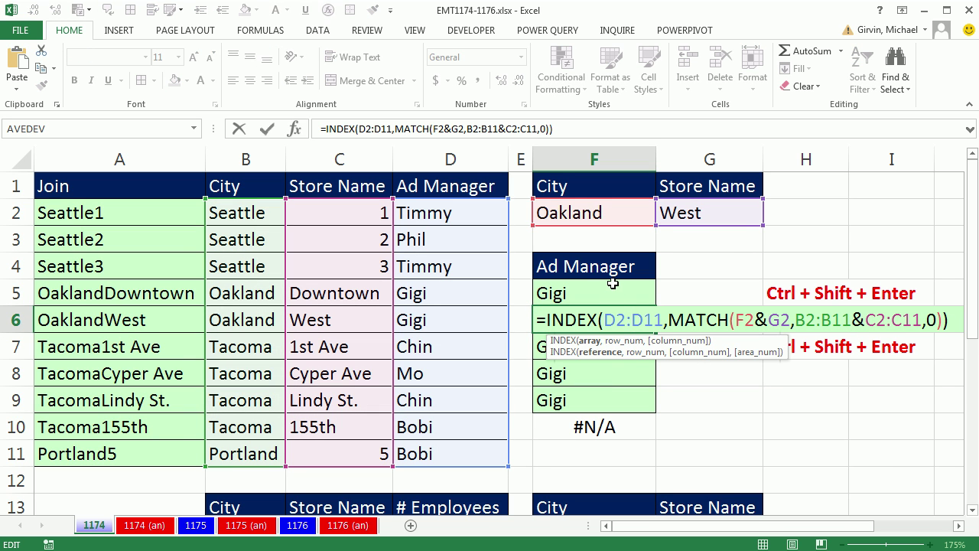
click(805, 319)
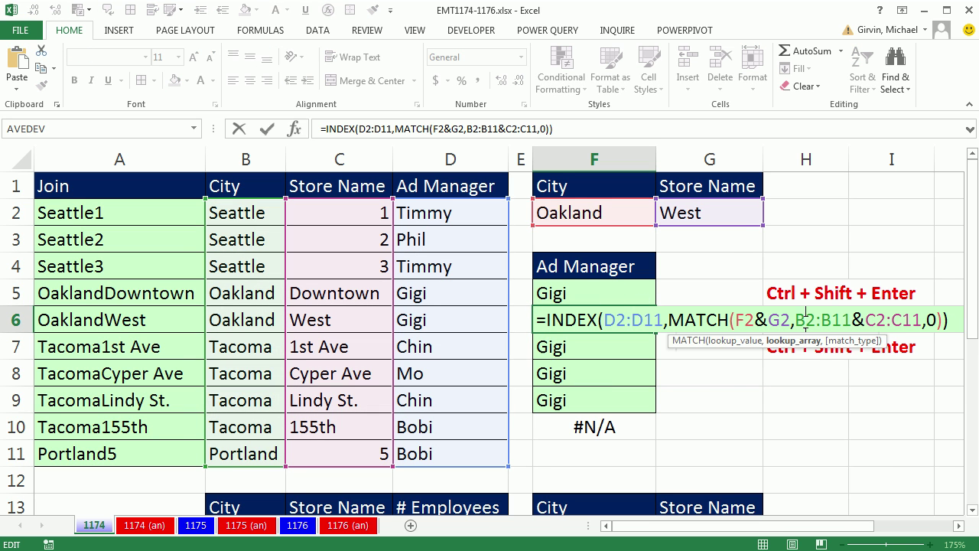
click(814, 342)
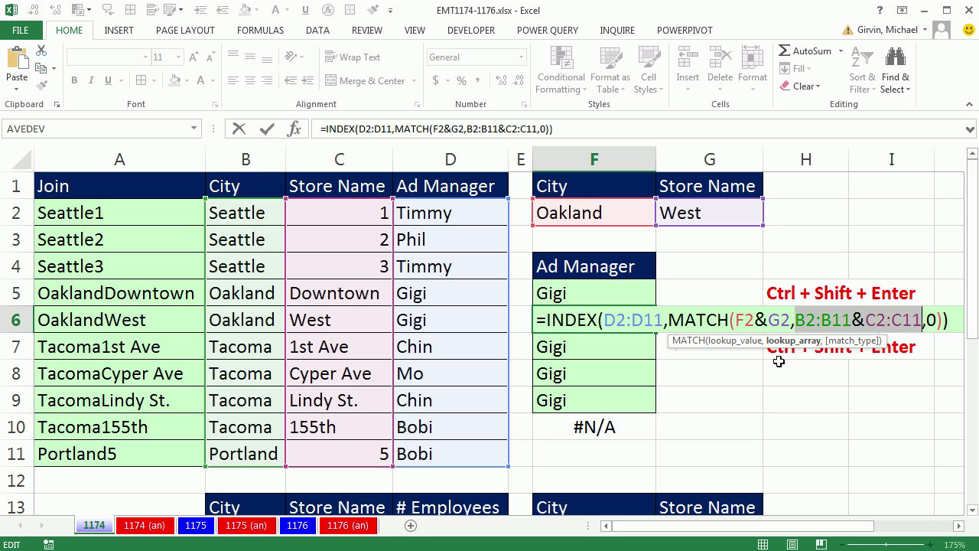
key(Escape)
click(617, 293)
double_click(618, 294)
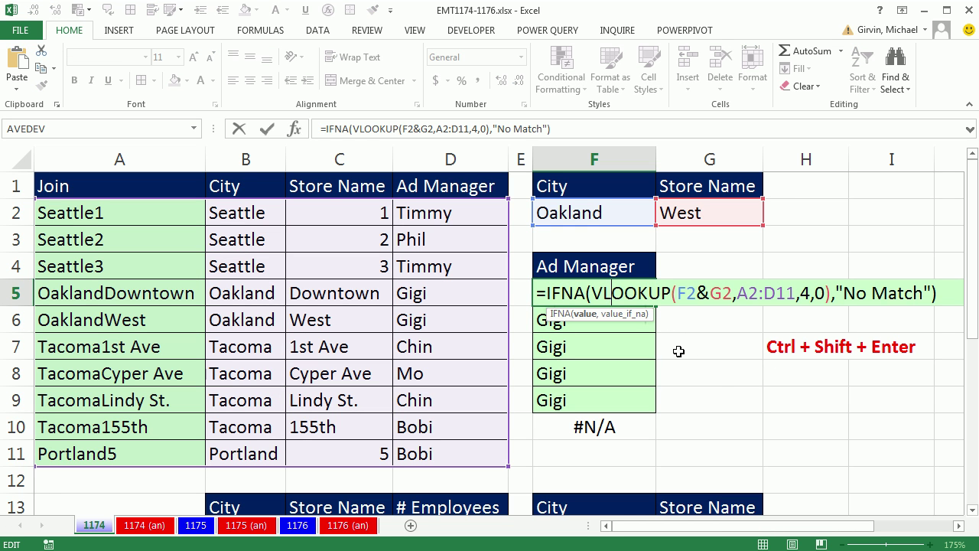